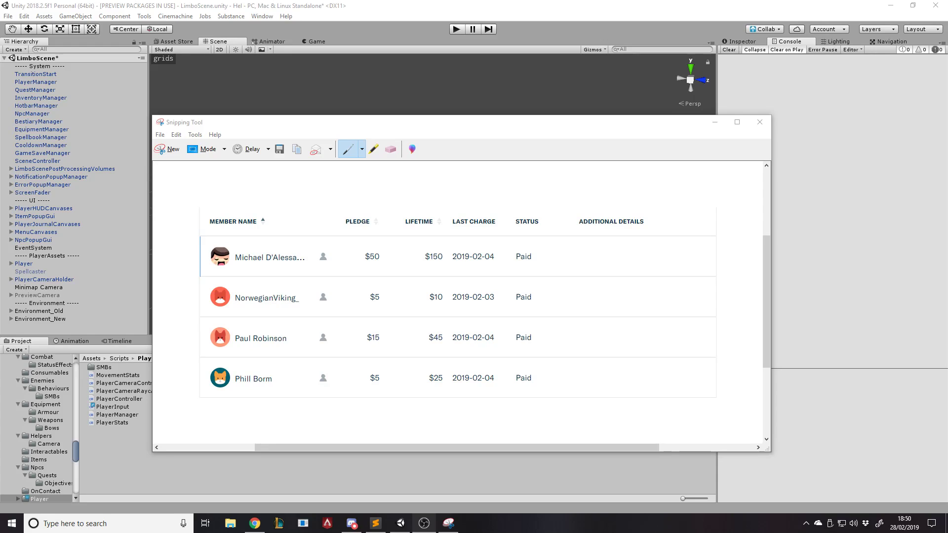
Close the Snipping Tool capture of the member table without saving the snip
{"action": "left_click", "coordinate": [645, 132]}
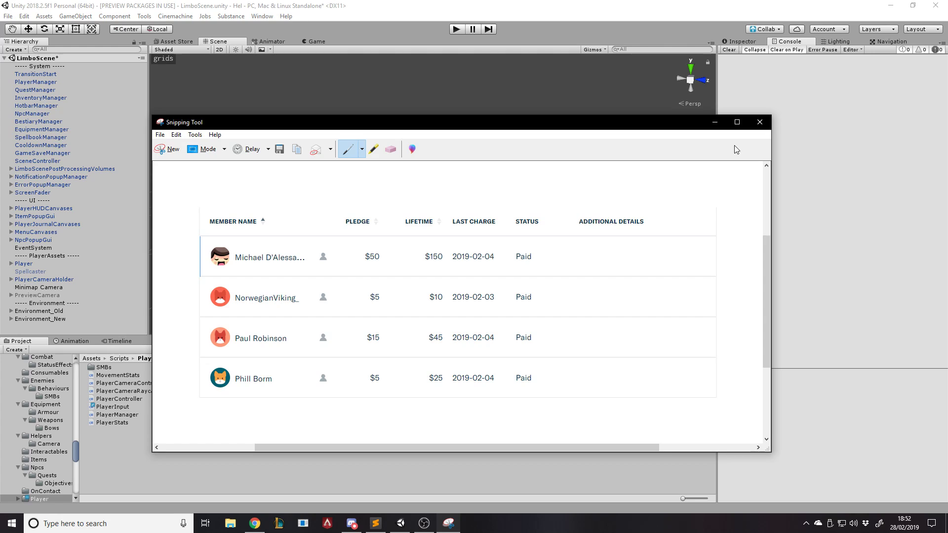
{"action": "left_click", "coordinate": [759, 122]}
{"action": "left_click", "coordinate": [501, 293]}
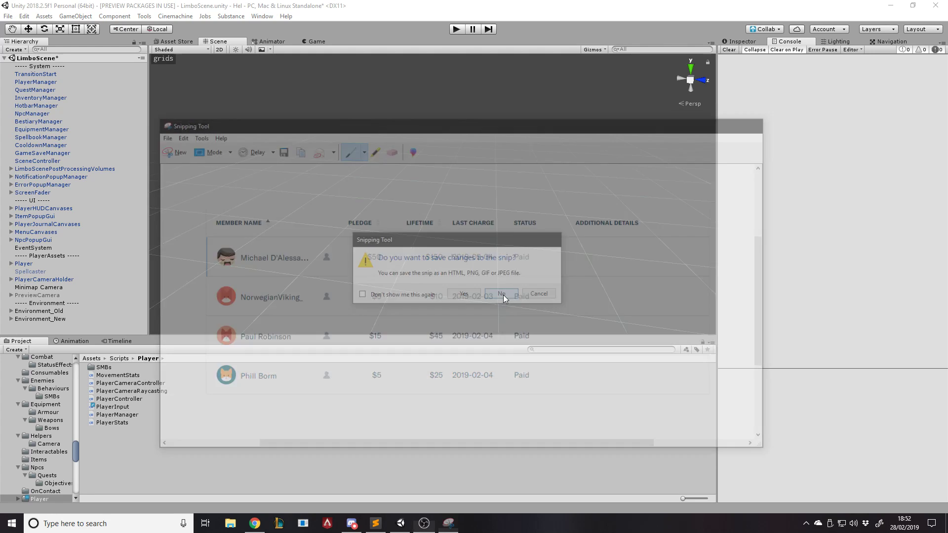
Turn on lighting in the scene view and examine the old environment's lit rooms, pillars, rug and tiled walls
{"action": "right_click_drag", "start_coordinate": [397, 240], "coordinate": [366, 90]}
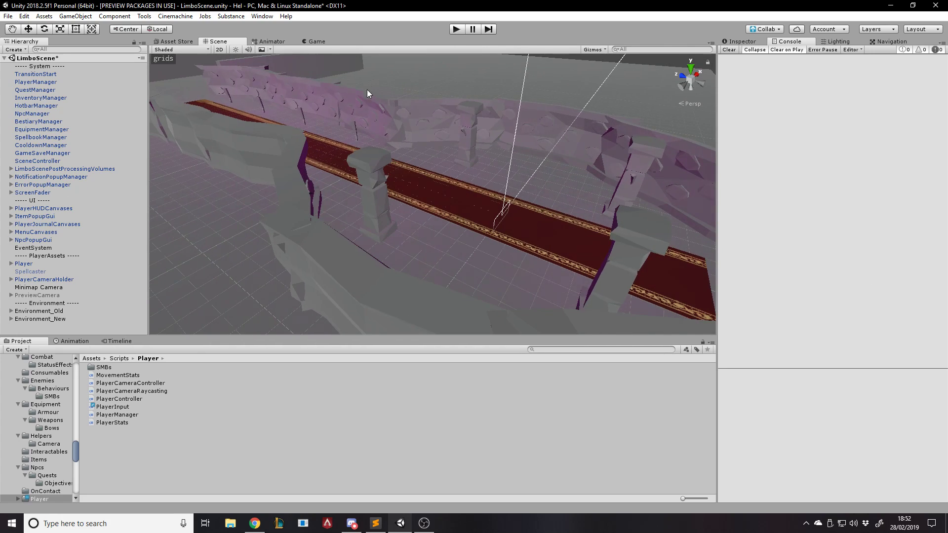
{"action": "left_click", "coordinate": [235, 50]}
{"action": "right_click_drag", "start_coordinate": [424, 148], "coordinate": [601, 151]}
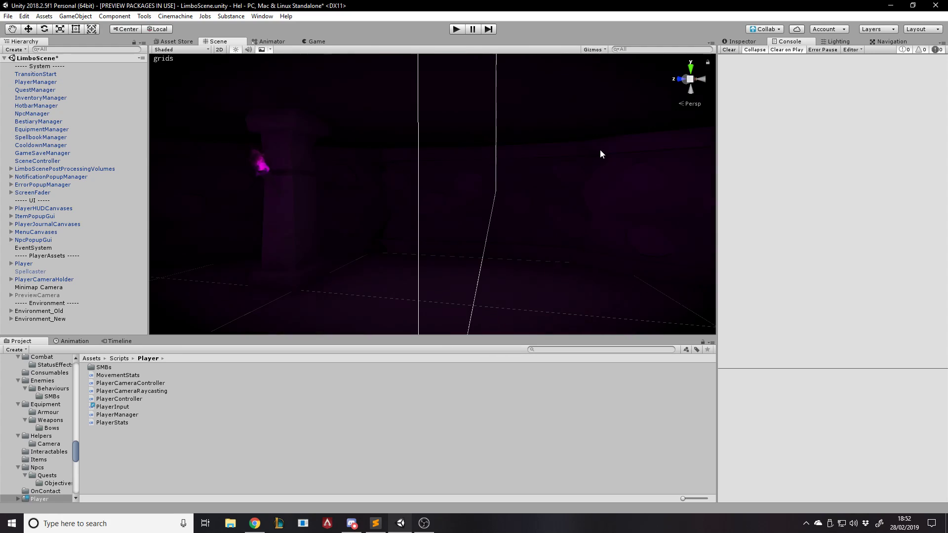
{"action": "left_click", "coordinate": [539, 176]}
{"action": "right_click_drag", "start_coordinate": [539, 175], "coordinate": [410, 195]}
{"action": "left_click", "coordinate": [458, 160]}
{"action": "right_click_drag", "start_coordinate": [458, 160], "coordinate": [431, 201]}
{"action": "left_click", "coordinate": [450, 214]}
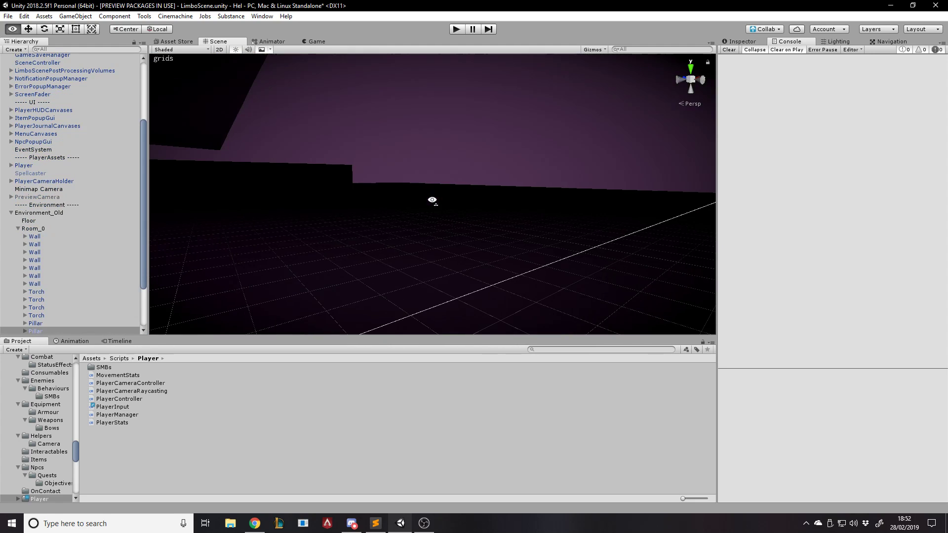
{"action": "left_click", "coordinate": [525, 224]}
{"action": "right_click_drag", "start_coordinate": [525, 228], "coordinate": [493, 342]}
{"action": "key", "text": "s"}
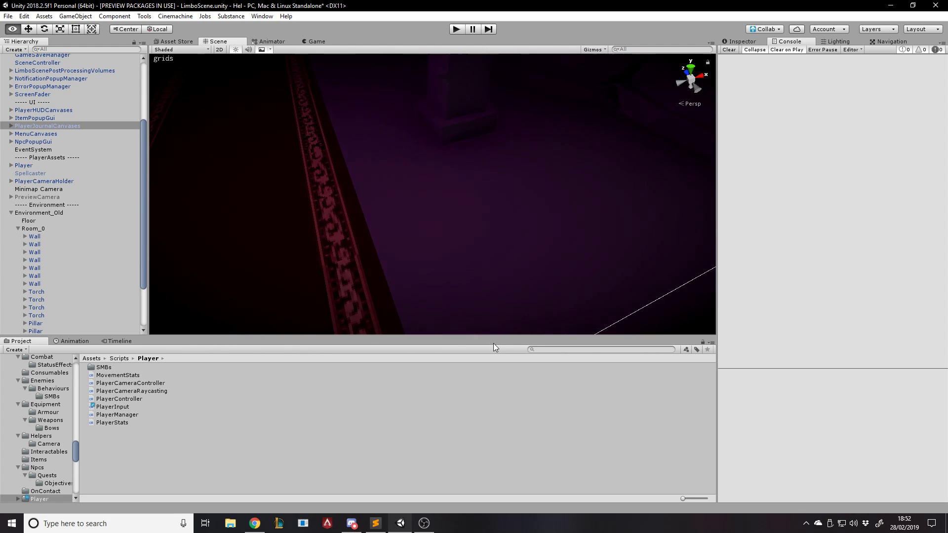
{"action": "right_click_drag", "start_coordinate": [524, 265], "coordinate": [343, 261]}
{"action": "key", "text": "w"}
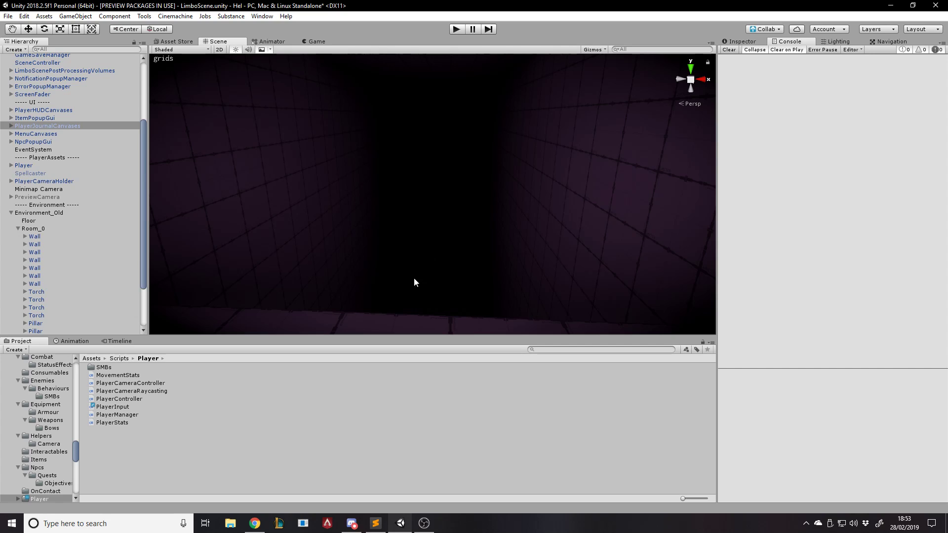
{"action": "right_click_drag", "start_coordinate": [406, 291], "coordinate": [431, 146]}
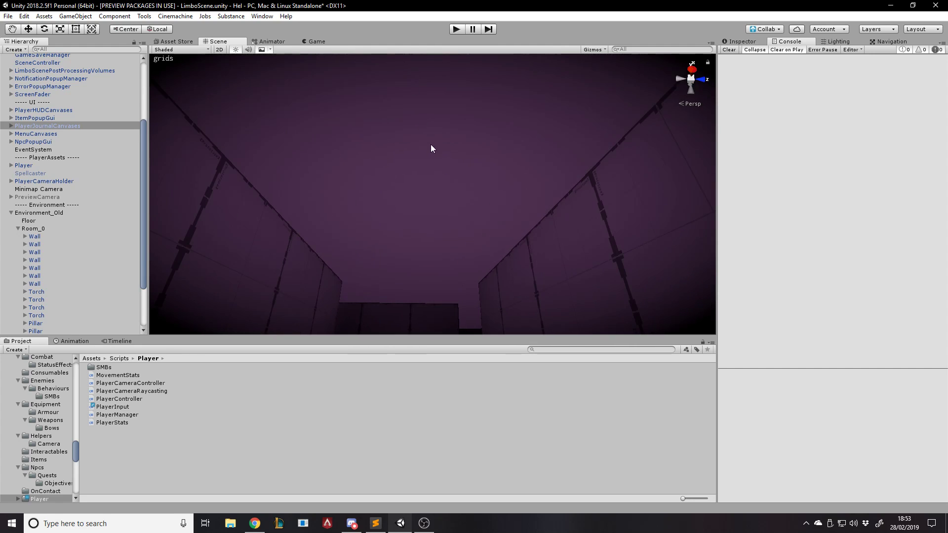
Show the properties of the Ceiling object in Room_0 of Environment_Old
{"action": "scroll", "coordinate": [75, 224], "scroll_direction": "down", "scroll_amount": 4}
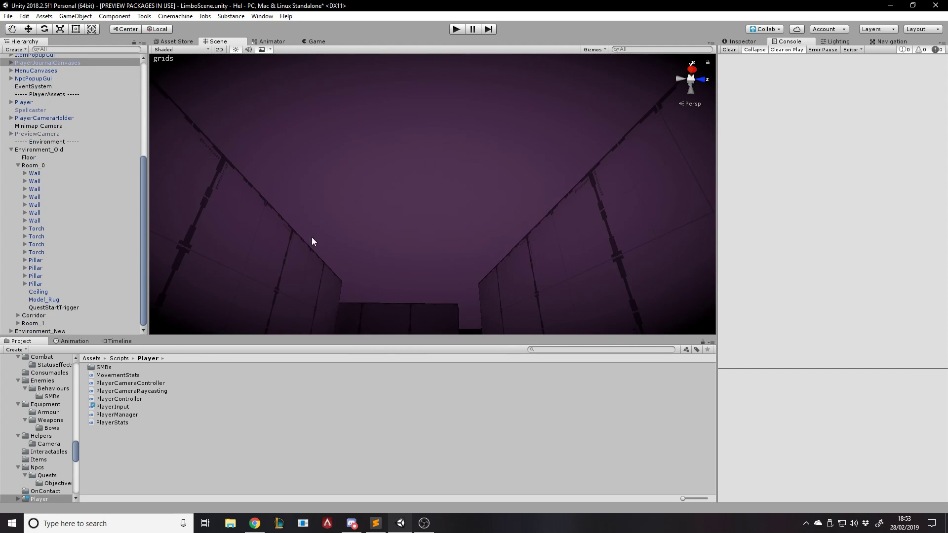
{"action": "left_click", "coordinate": [51, 290]}
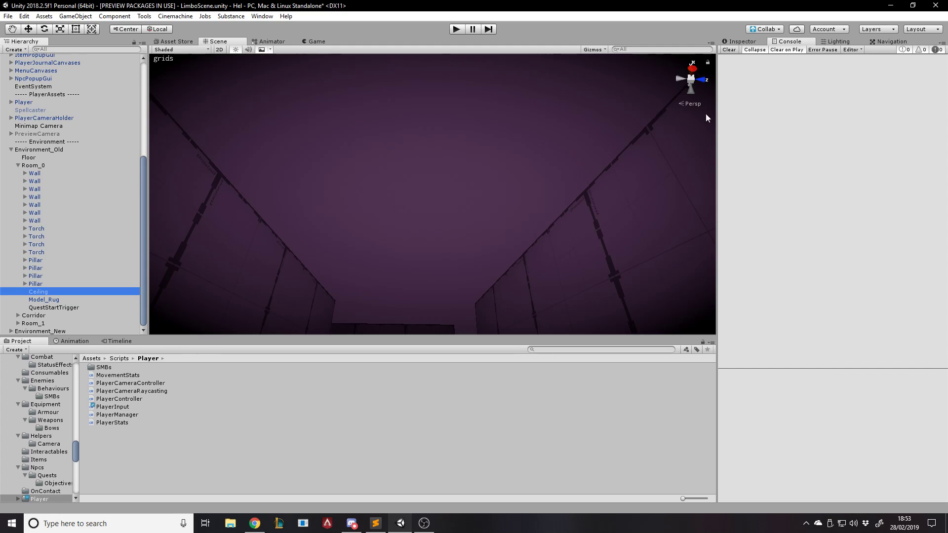
{"action": "left_click", "coordinate": [742, 41]}
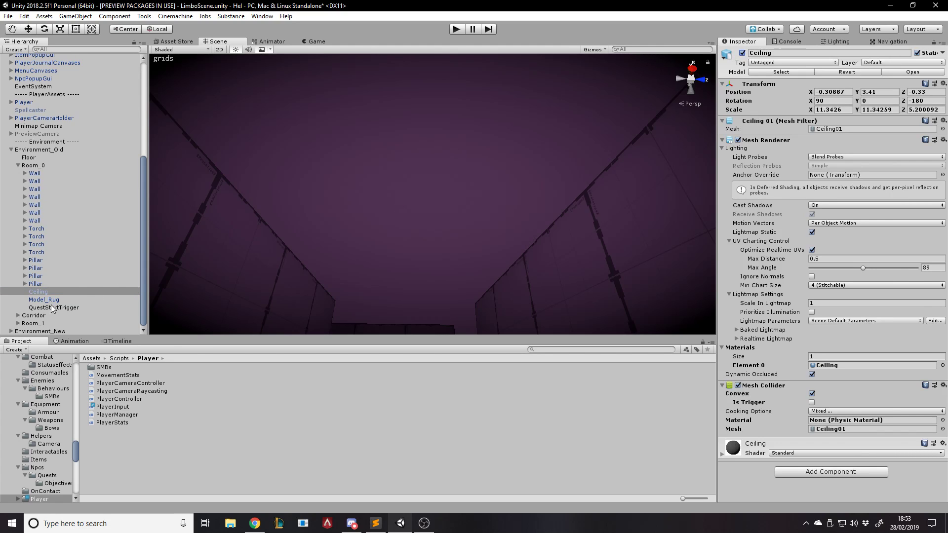
Enable the Ceiling of Room_Maze under Environment_New to view it over the maze, and disable it again
{"action": "left_click", "coordinate": [18, 165]}
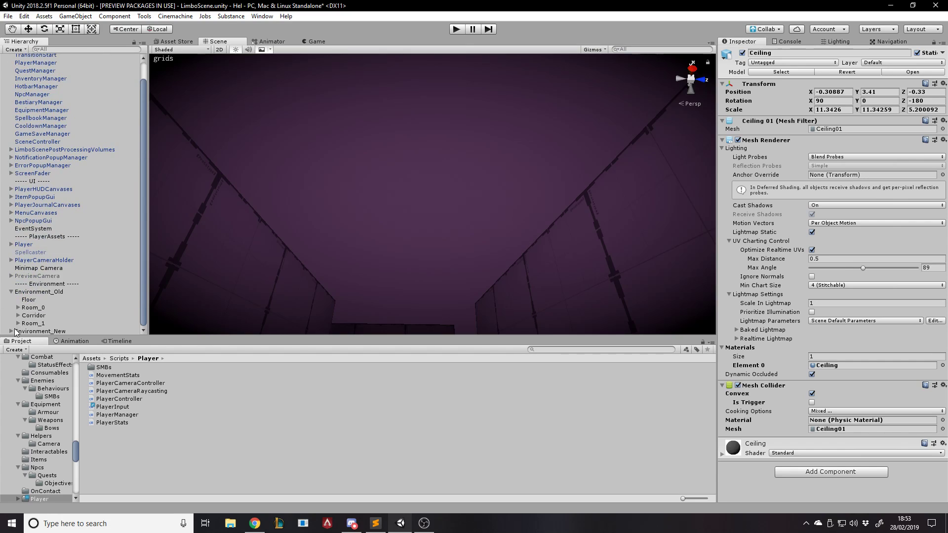
{"action": "left_click", "coordinate": [11, 331]}
{"action": "left_click", "coordinate": [11, 291]}
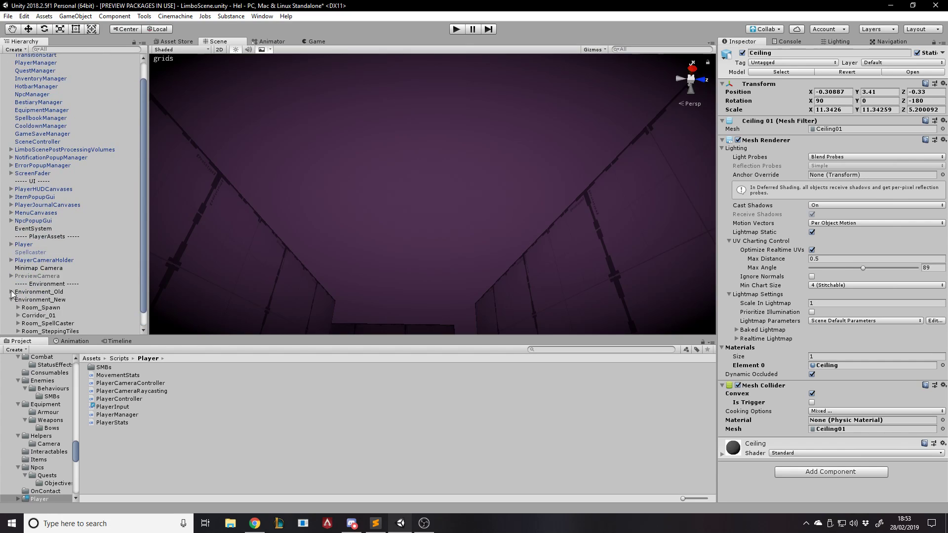
{"action": "left_click", "coordinate": [18, 331]}
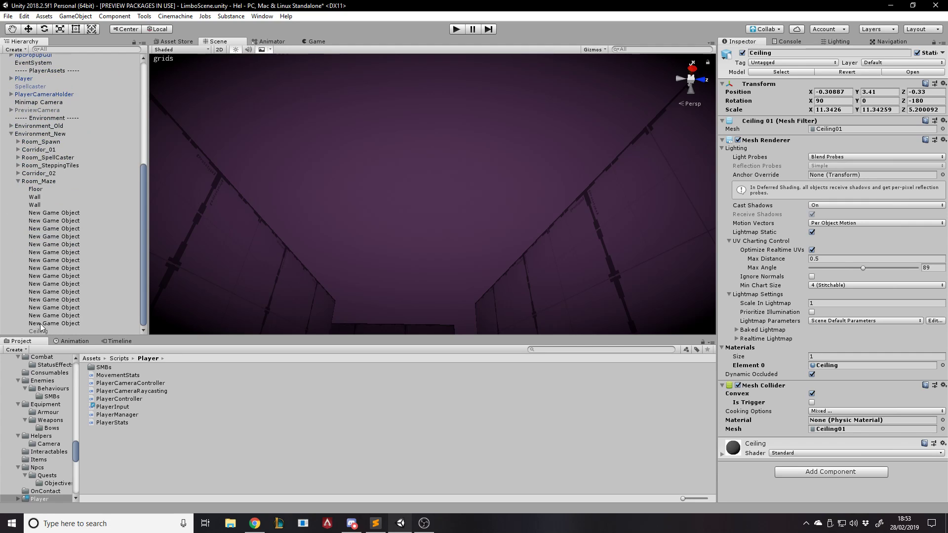
{"action": "left_click", "coordinate": [40, 330]}
{"action": "left_click", "coordinate": [742, 53]}
{"action": "right_click_drag", "start_coordinate": [471, 193], "coordinate": [403, 357]}
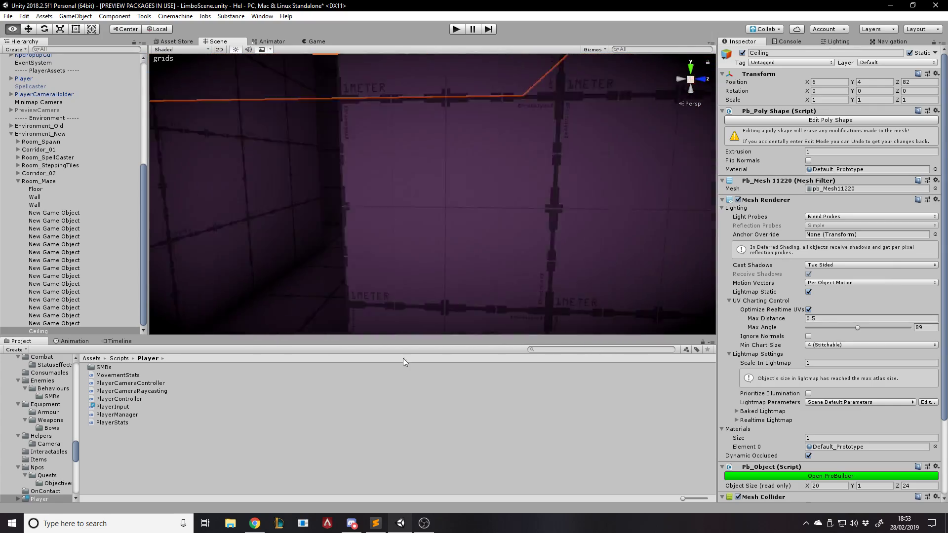
{"action": "key", "text": "f"}
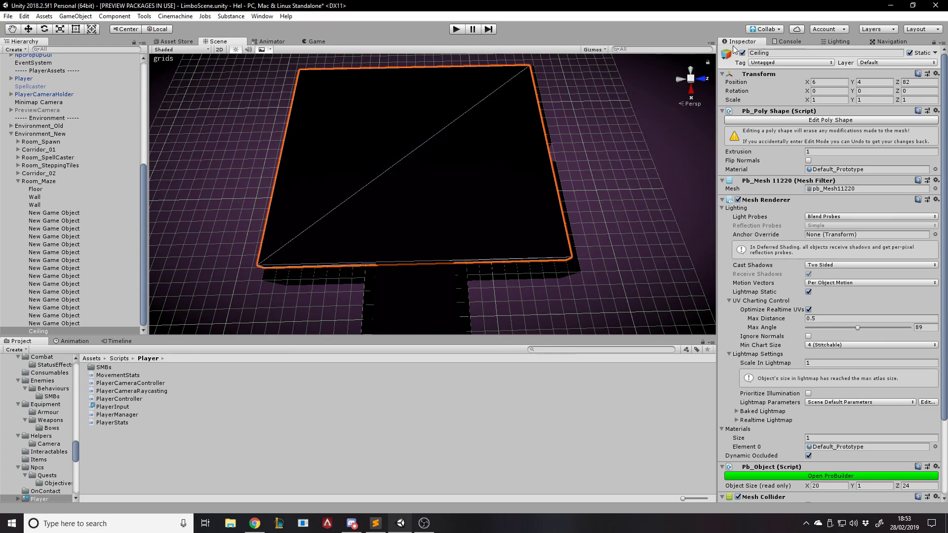
{"action": "left_click", "coordinate": [742, 53]}
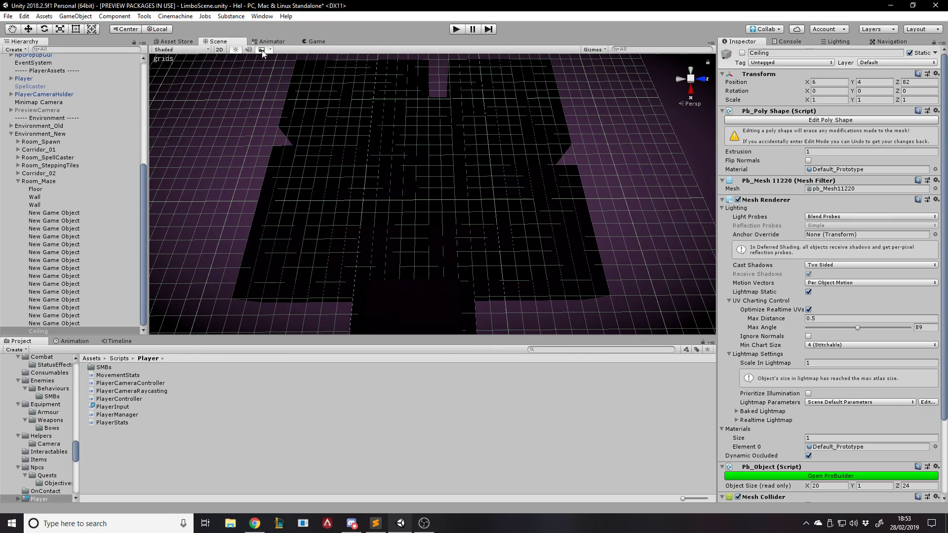
Turn off image effects and lighting in the scene view to show the maze plainly
{"action": "left_click", "coordinate": [262, 51]}
{"action": "left_click", "coordinate": [235, 50]}
{"action": "right_click_drag", "start_coordinate": [441, 184], "coordinate": [442, 231]}
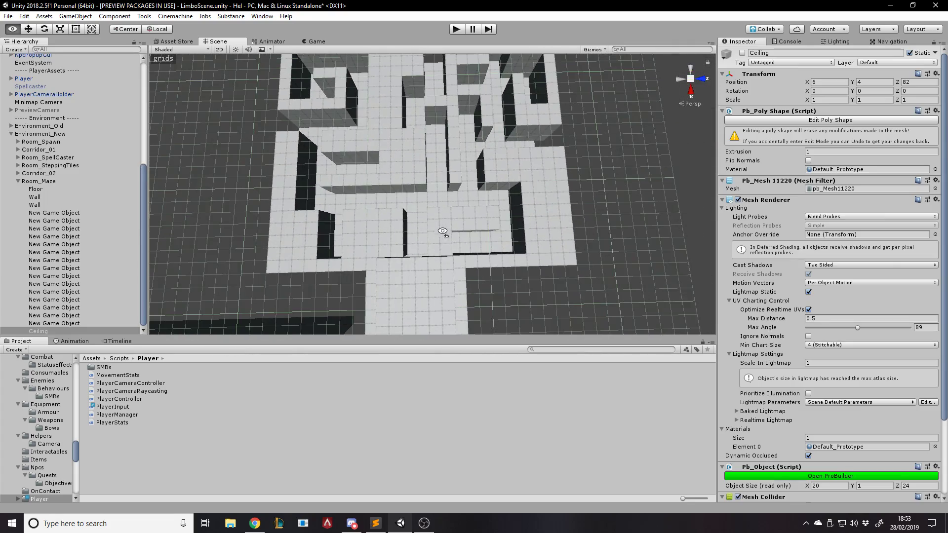
Inspect individual wall pieces of the maze by selecting them, and clear the selection
{"action": "key", "text": "w"}
{"action": "right_click_drag", "start_coordinate": [554, 252], "coordinate": [535, 266]}
{"action": "left_click", "coordinate": [523, 262]}
{"action": "key", "text": "s"}
{"action": "left_click", "coordinate": [362, 240]}
{"action": "left_click", "coordinate": [399, 179]}
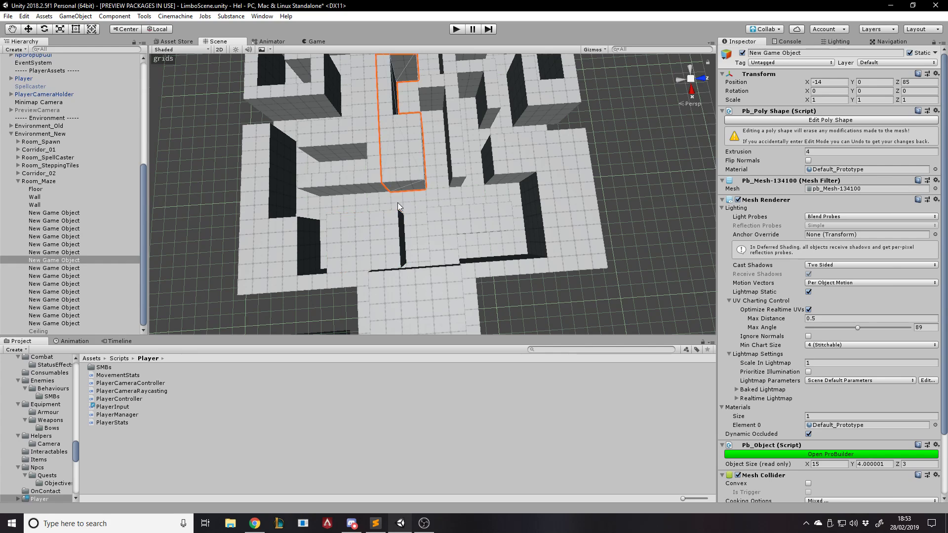
{"action": "left_click", "coordinate": [377, 169]}
{"action": "scroll", "coordinate": [377, 168], "scroll_direction": "up", "scroll_amount": 3}
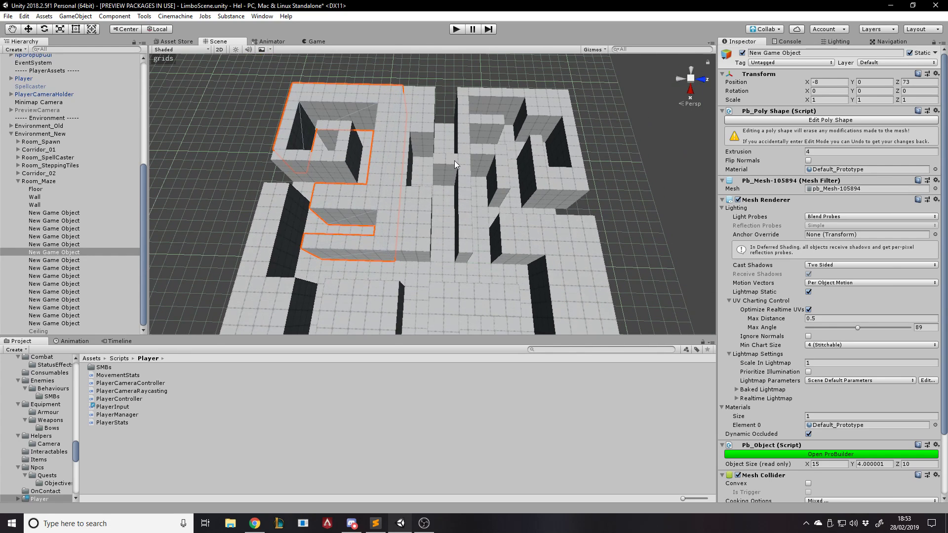
{"action": "right_click_drag", "start_coordinate": [545, 154], "coordinate": [582, 161]}
{"action": "left_click", "coordinate": [616, 188]}
Examine the maze layout and the connected corridors and rooms of the new environment from several sides
{"action": "right_click_drag", "start_coordinate": [363, 145], "coordinate": [375, 105]}
{"action": "left_click_drag", "start_coordinate": [437, 120], "coordinate": [442, 304], "text": "alt"}
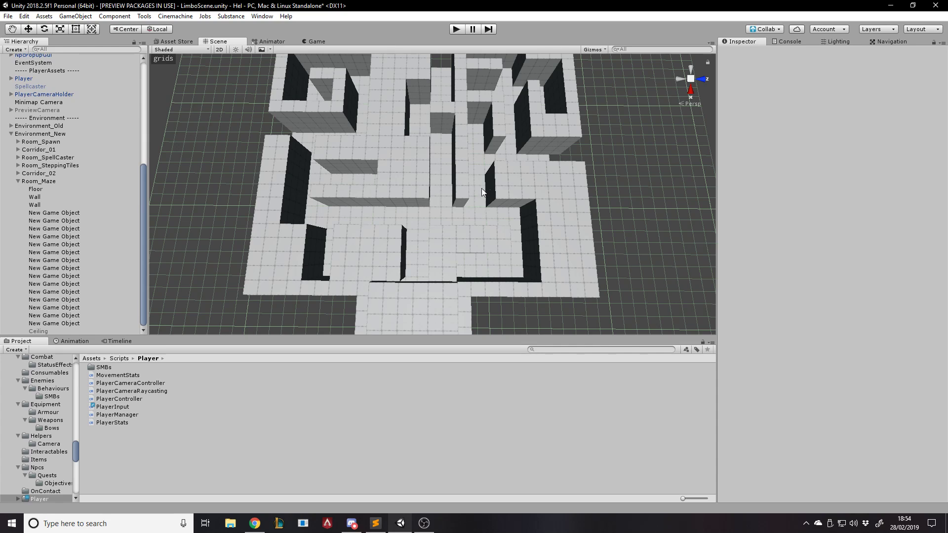
{"action": "scroll", "coordinate": [659, 162], "scroll_direction": "down", "scroll_amount": 3}
{"action": "left_click_drag", "start_coordinate": [659, 162], "coordinate": [649, 141], "text": "alt"}
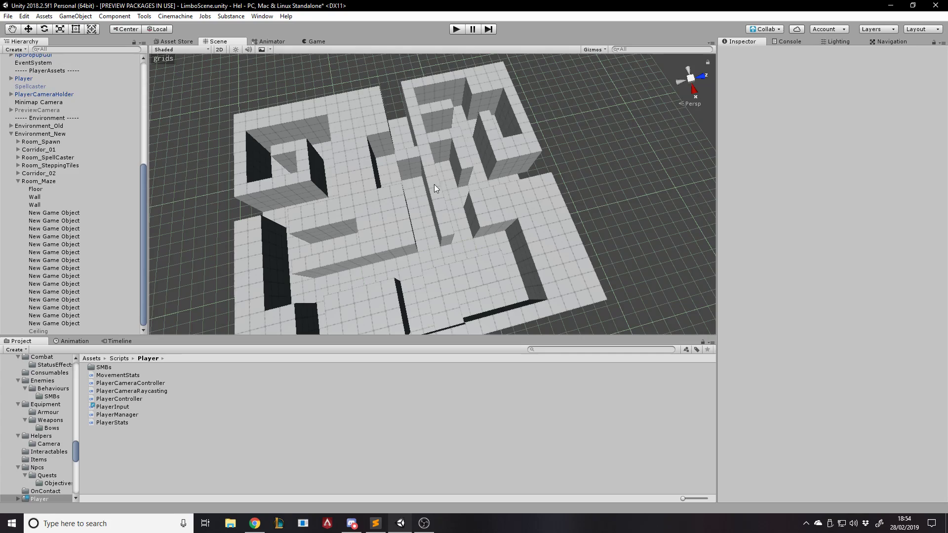
{"action": "left_click_drag", "start_coordinate": [350, 190], "coordinate": [943, 195], "text": "alt"}
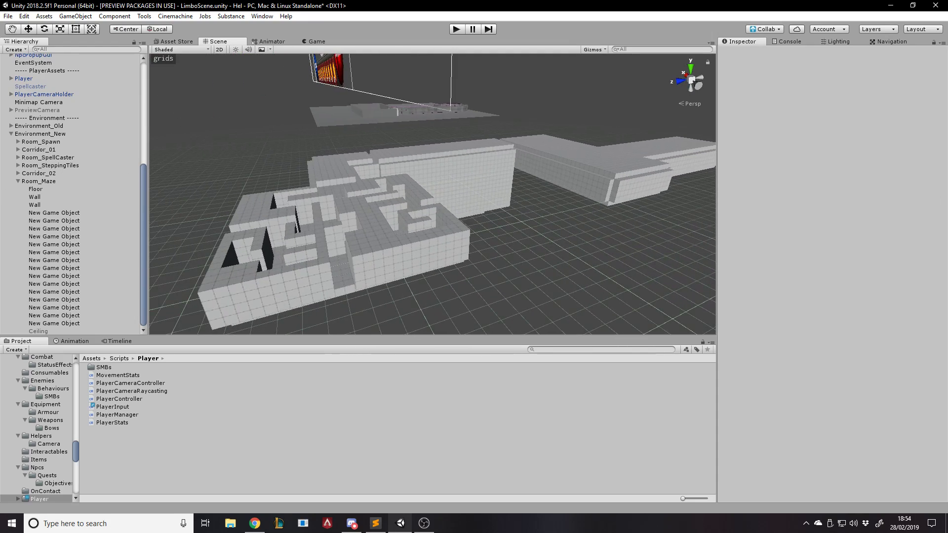
{"action": "left_click_drag", "start_coordinate": [566, 236], "coordinate": [684, 237], "text": "alt"}
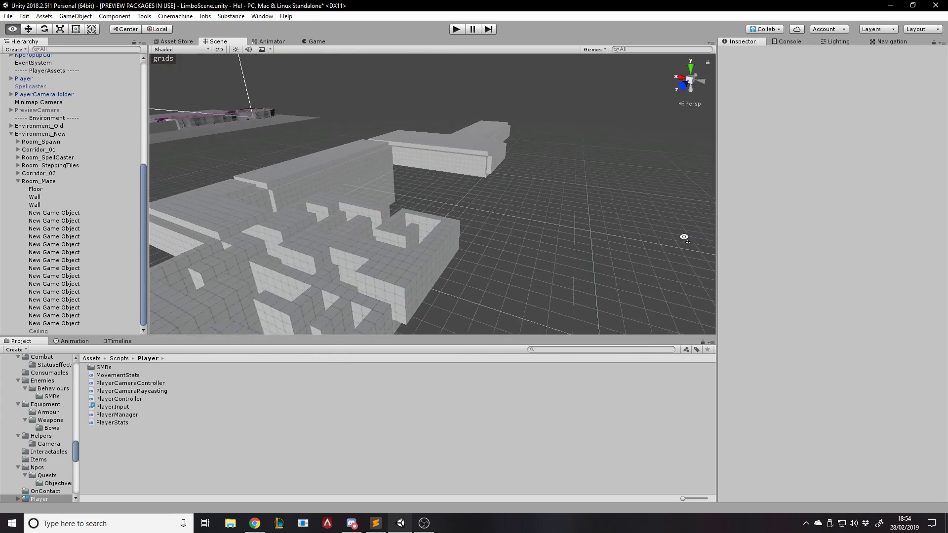
{"action": "right_click_drag", "start_coordinate": [683, 237], "coordinate": [769, 238]}
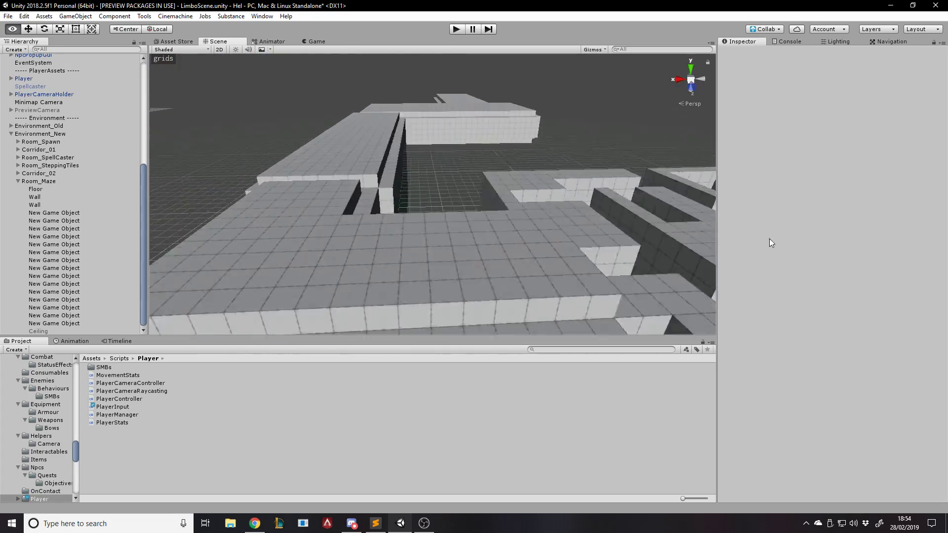
{"action": "left_click_drag", "start_coordinate": [769, 239], "coordinate": [499, 286], "text": "alt"}
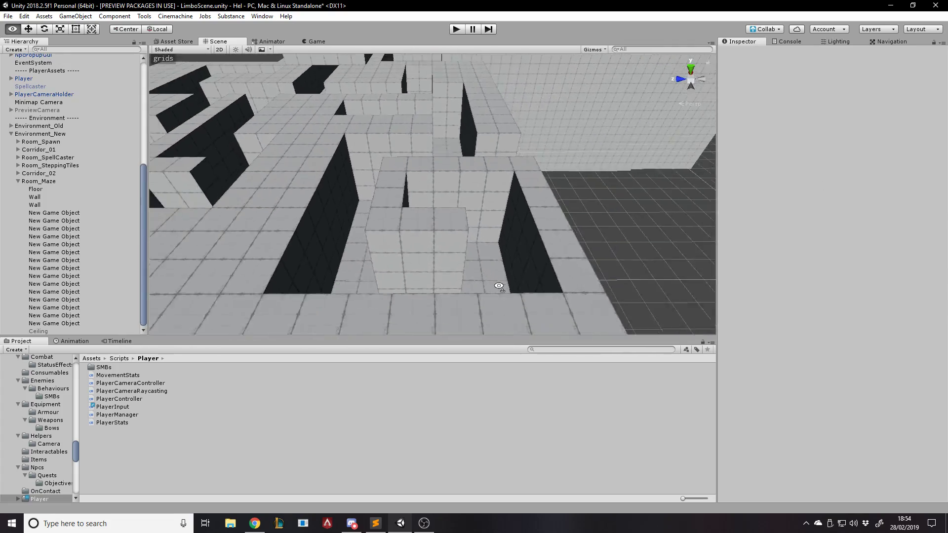
{"action": "right_click_drag", "start_coordinate": [499, 286], "coordinate": [509, 293]}
{"action": "right_click_drag", "start_coordinate": [537, 197], "coordinate": [694, 148]}
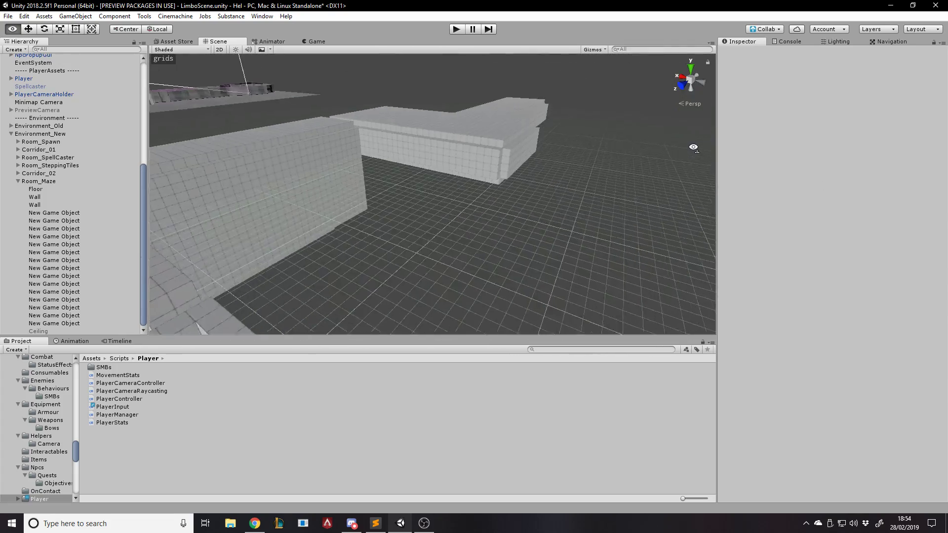
{"action": "left_click_drag", "start_coordinate": [693, 147], "coordinate": [491, 113], "text": "alt"}
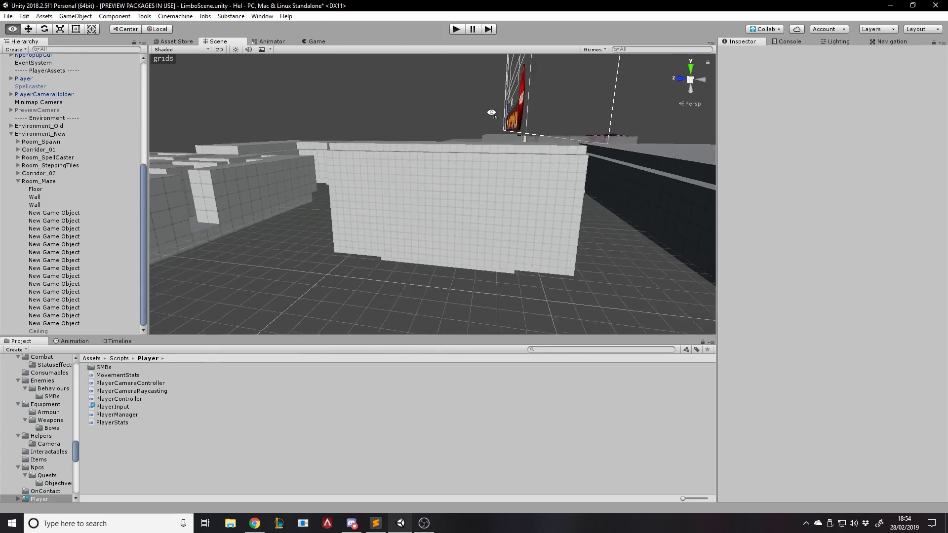
{"action": "right_click_drag", "start_coordinate": [491, 113], "coordinate": [135, 109]}
{"action": "right_click_drag", "start_coordinate": [455, 193], "coordinate": [456, 194]}
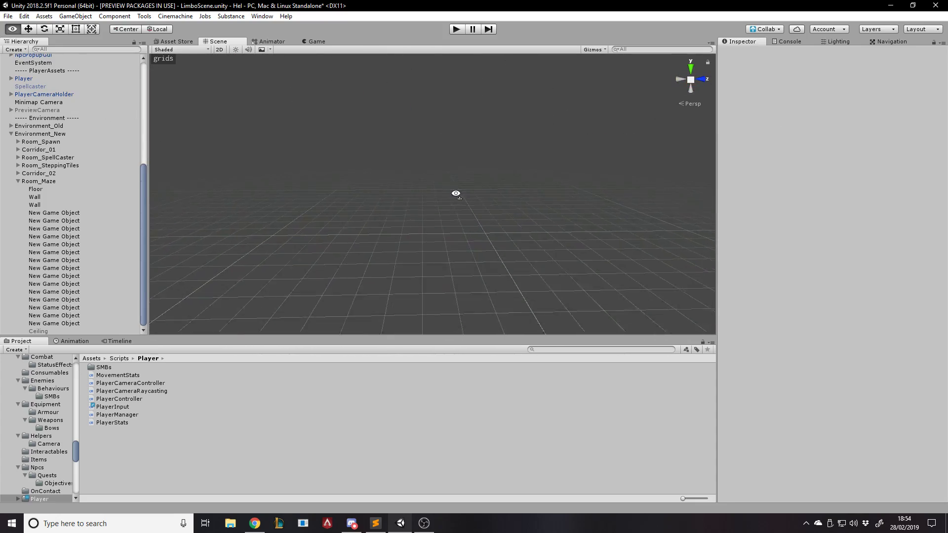
{"action": "left_click_drag", "start_coordinate": [456, 194], "coordinate": [356, 149], "text": "alt"}
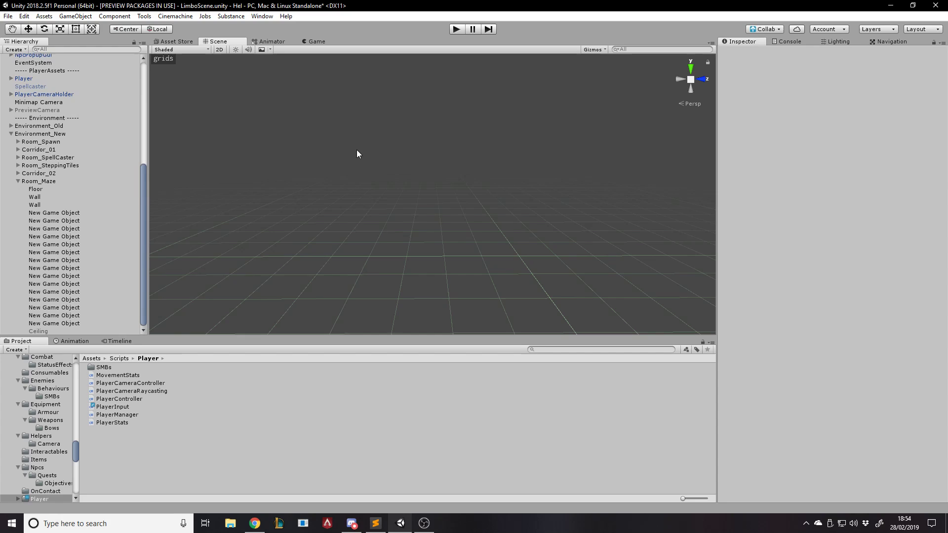
Open the Package Manager and list all available packages
{"action": "left_click", "coordinate": [258, 19]}
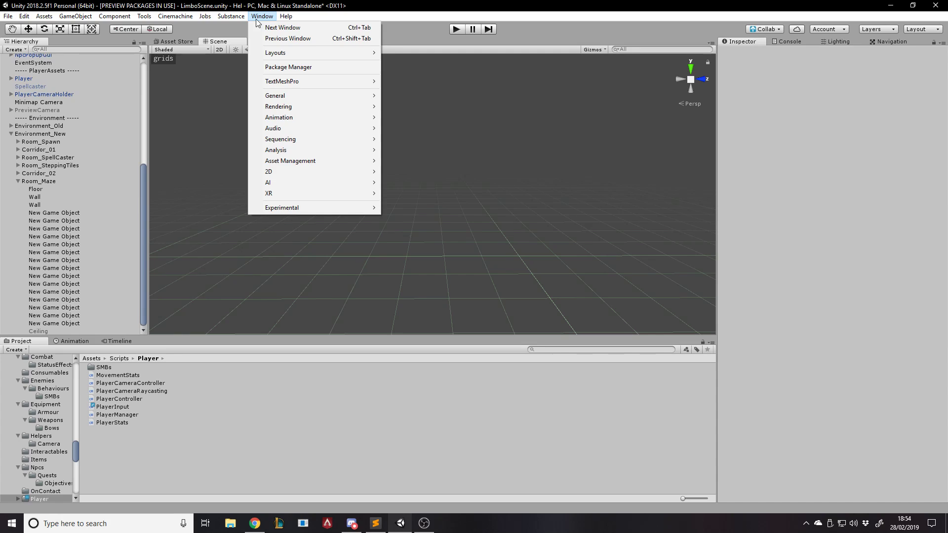
{"action": "left_click", "coordinate": [257, 19]}
{"action": "left_click", "coordinate": [257, 18]}
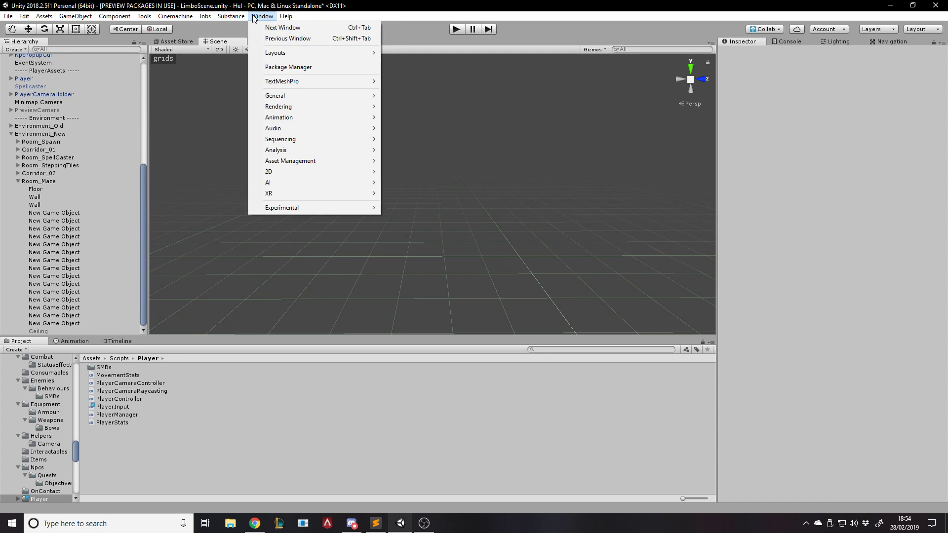
{"action": "left_click", "coordinate": [284, 69]}
{"action": "left_click", "coordinate": [117, 24]}
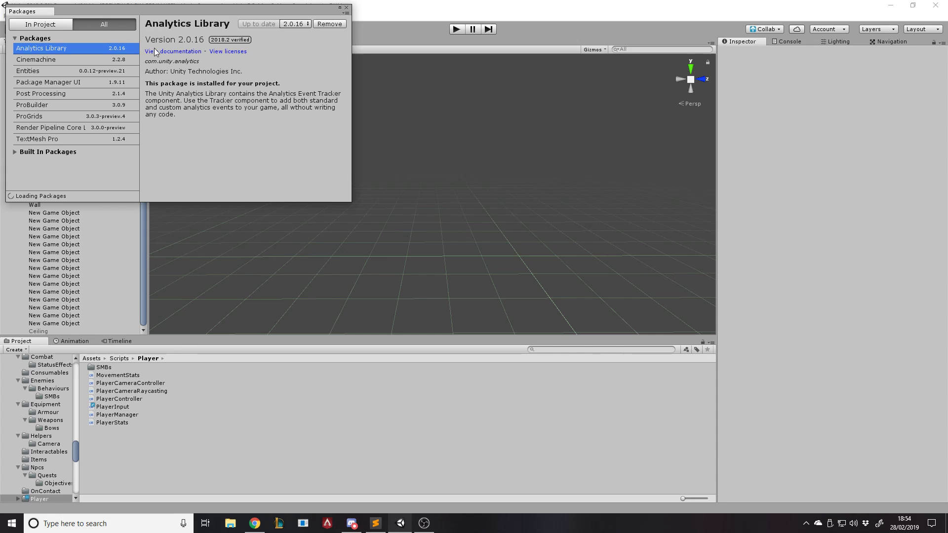
View the details of the ProBuilder and ProGrids packages
{"action": "left_click_drag", "start_coordinate": [134, 44], "coordinate": [132, 130]}
{"action": "left_click", "coordinate": [87, 119]}
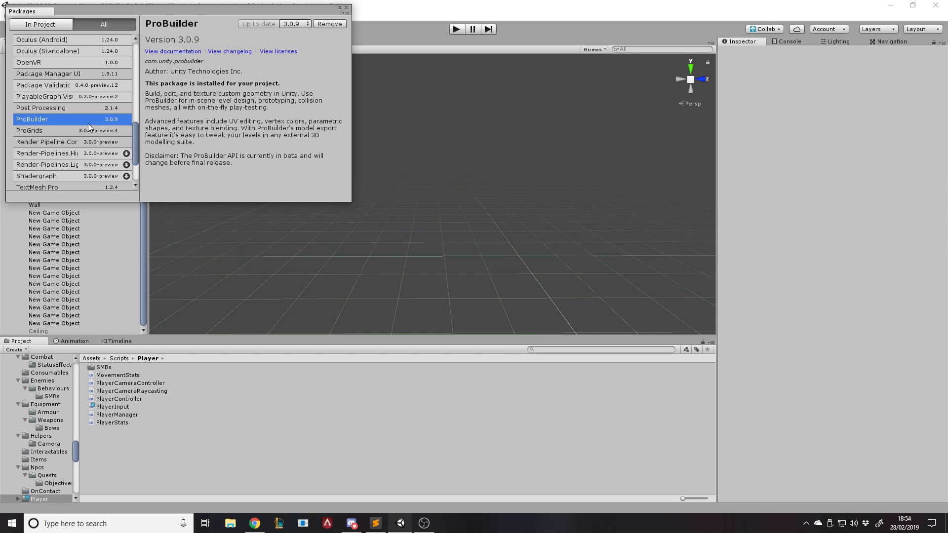
{"action": "left_click", "coordinate": [85, 132]}
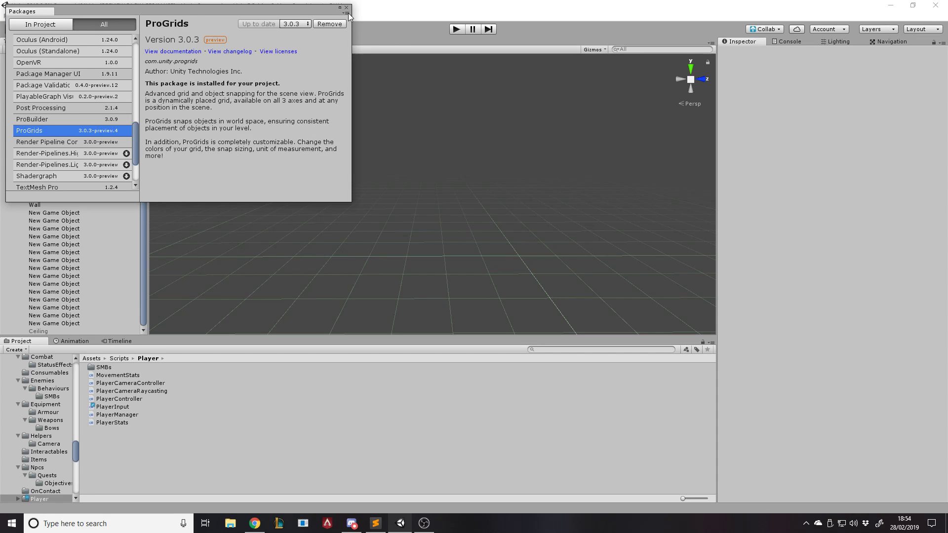
Check the ProBuilder package details, close the Package Manager, and show the ProGrids controls in the scene view
{"action": "left_click", "coordinate": [86, 119]}
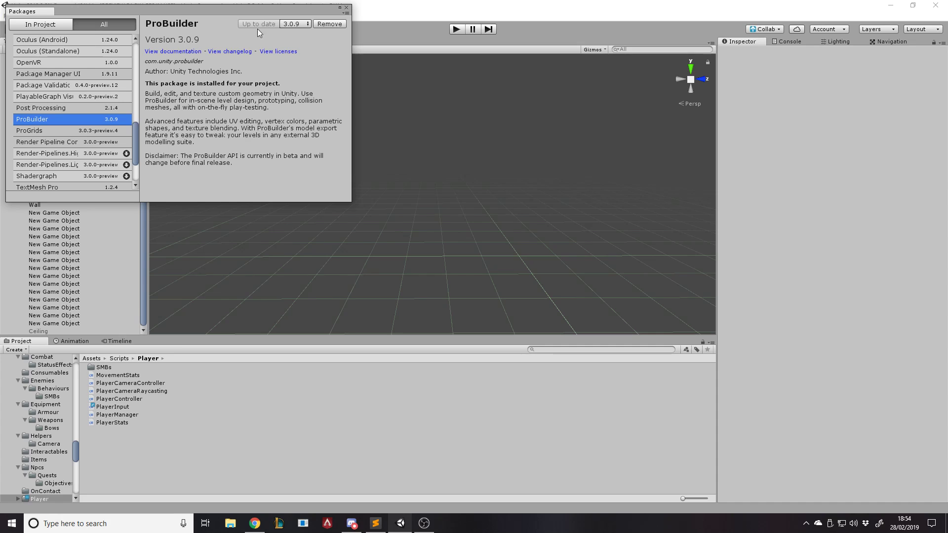
{"action": "left_click", "coordinate": [347, 9]}
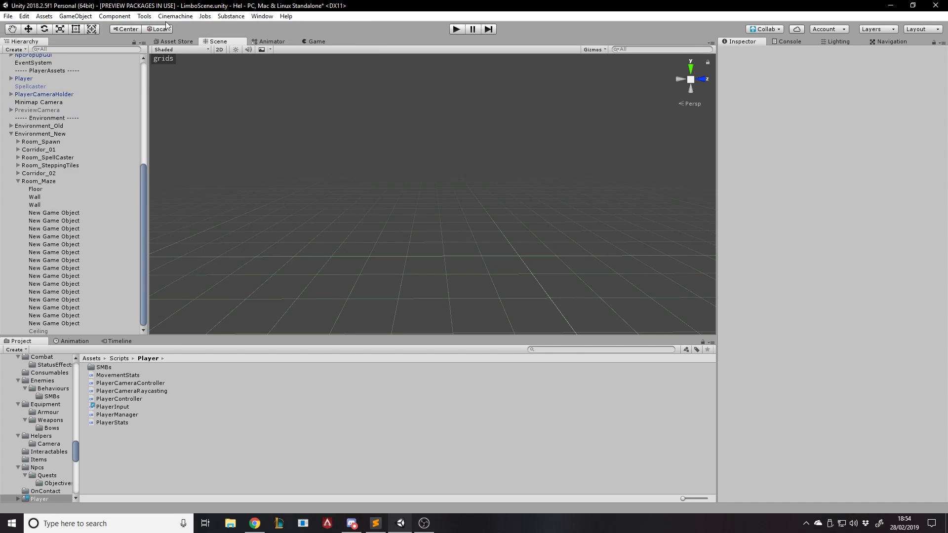
{"action": "left_click", "coordinate": [144, 16]}
{"action": "mouse_move", "coordinate": [165, 48]}
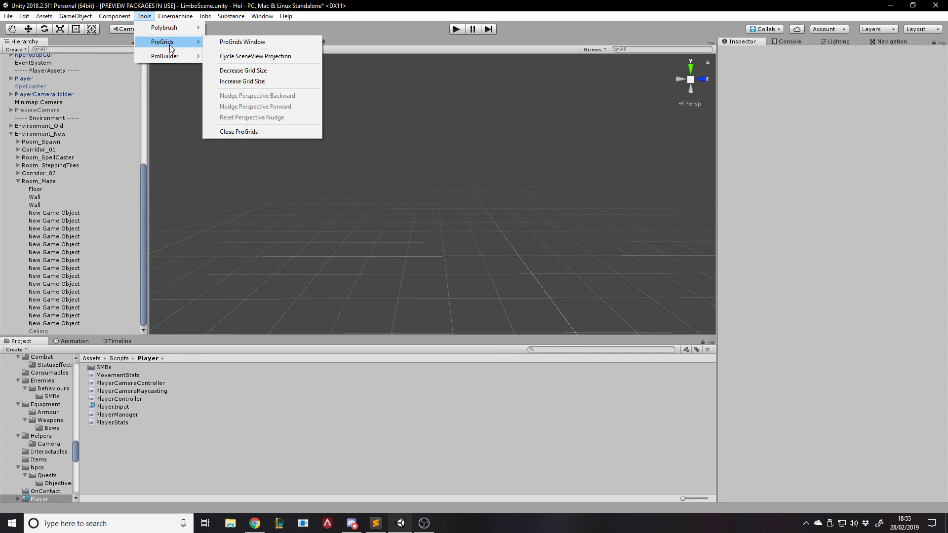
{"action": "left_click", "coordinate": [245, 44]}
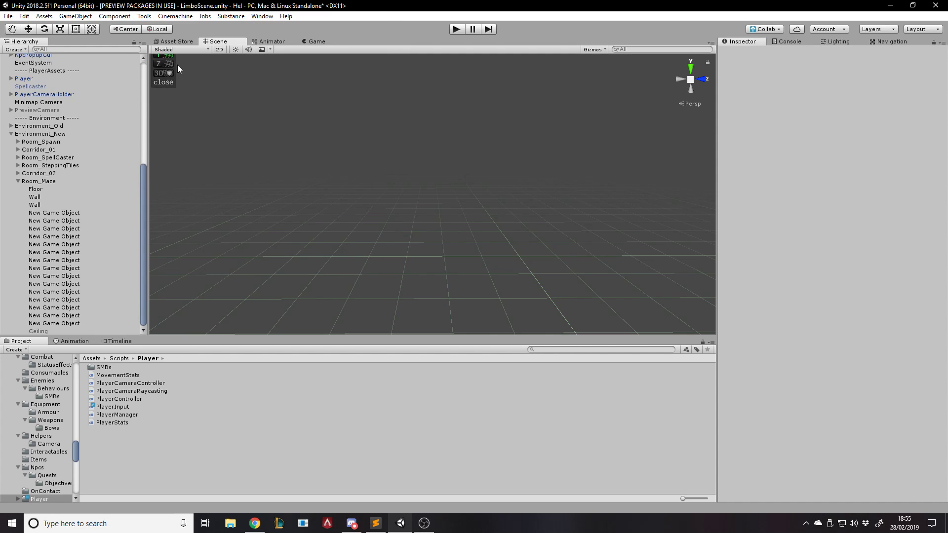
{"action": "right_click_drag", "start_coordinate": [317, 146], "coordinate": [322, 197]}
{"action": "right_click_drag", "start_coordinate": [402, 163], "coordinate": [274, 178]}
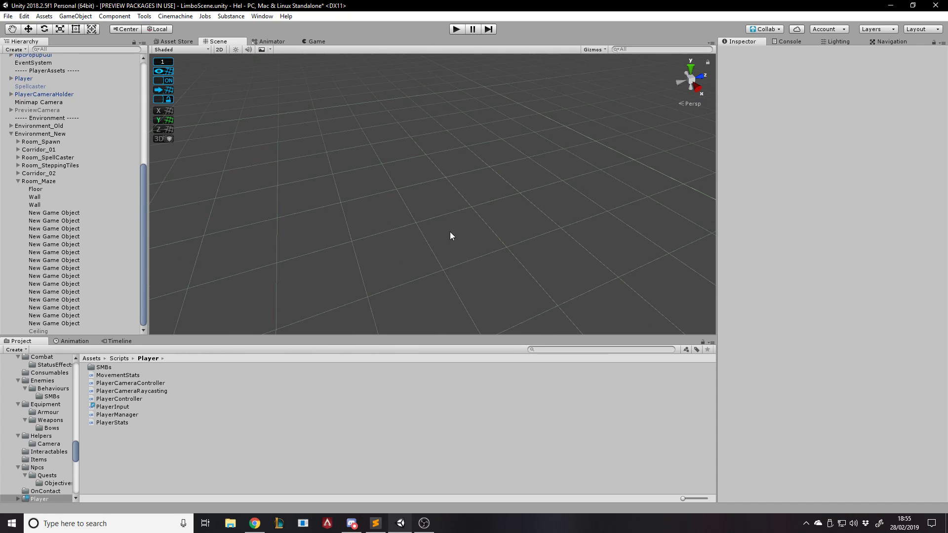
Add a new standard 3D cube to the scene
{"action": "left_click", "coordinate": [77, 17]}
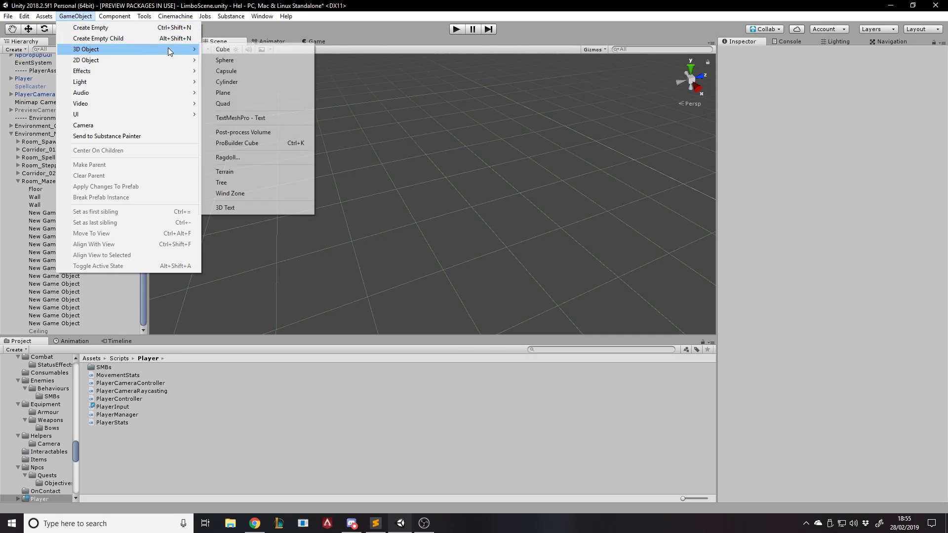
{"action": "left_click", "coordinate": [228, 50]}
{"action": "key", "text": "w"}
{"action": "right_click_drag", "start_coordinate": [407, 165], "coordinate": [417, 121]}
{"action": "key", "text": "f"}
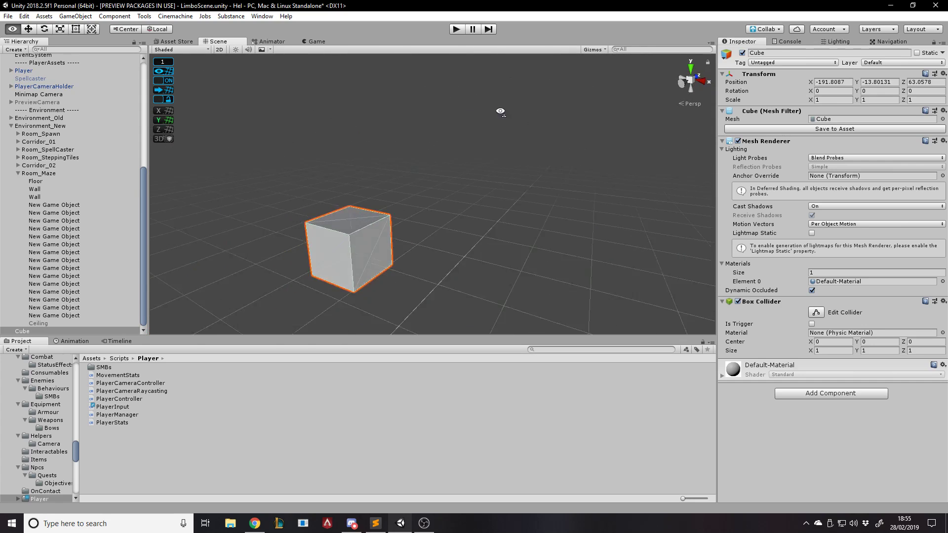
Try moving the cube upward along Y with grid snapping on, and undo the move
{"action": "key", "text": "w"}
{"action": "left_click_drag", "start_coordinate": [402, 165], "coordinate": [430, 105]}
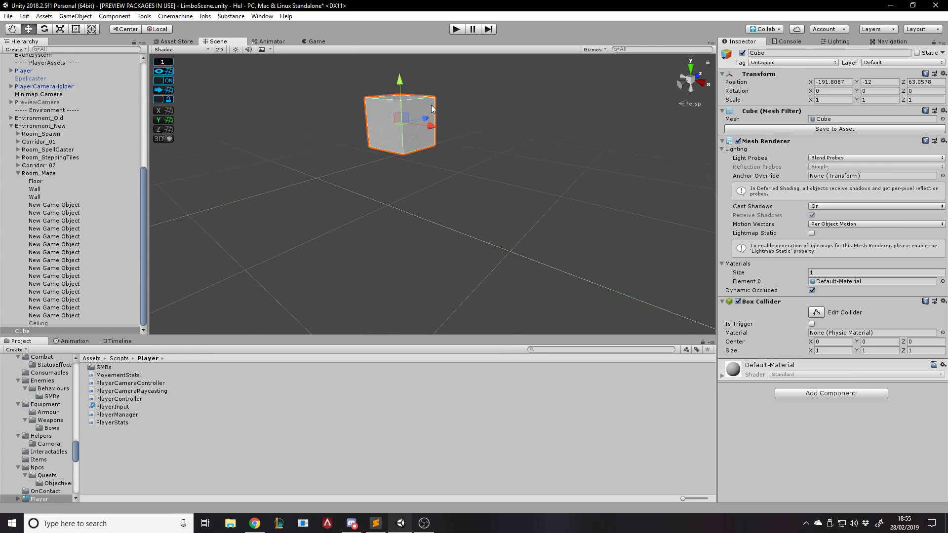
{"action": "key", "text": "ctrl+z"}
Snap the cube to X -191 on the grid and set its Y and Z positions to 0
{"action": "mouse_move", "coordinate": [433, 212]}
{"action": "left_mouse_down"}
{"action": "mouse_move", "coordinate": [488, 246]}
{"action": "mouse_move", "coordinate": [510, 247]}
{"action": "mouse_move", "coordinate": [449, 204]}
{"action": "left_mouse_up"}
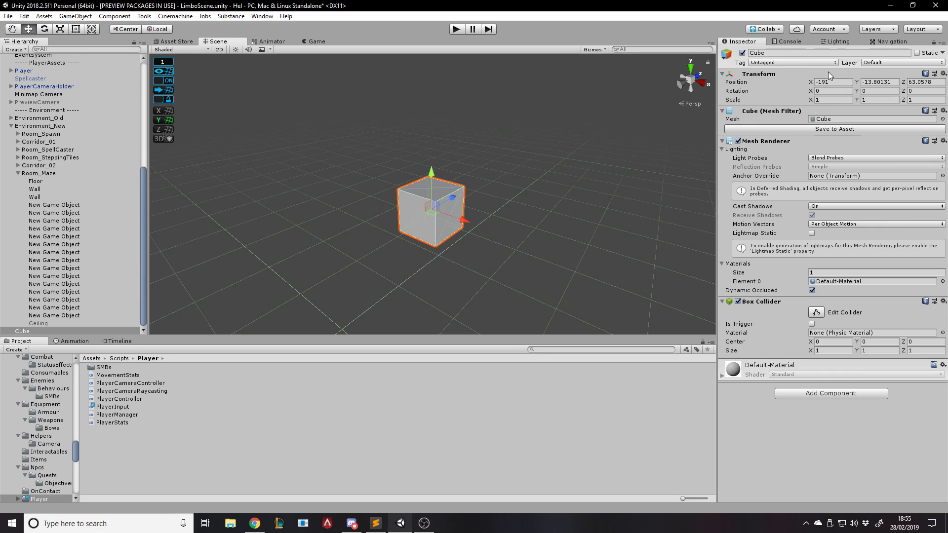
{"action": "left_click", "coordinate": [890, 81]}
{"action": "type", "text": "0"}
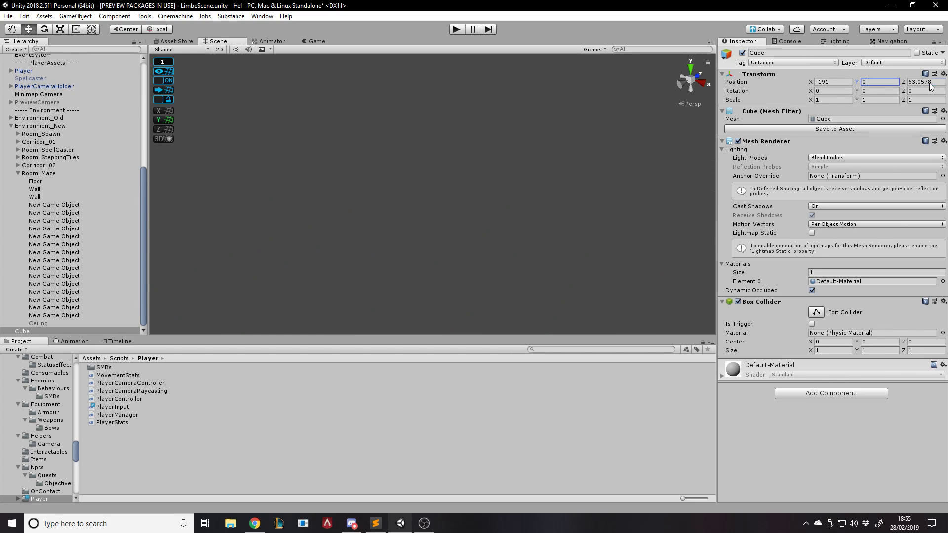
{"action": "key", "text": "Tab"}
{"action": "type", "text": "0"}
{"action": "left_click", "coordinate": [77, 331]}
{"action": "double_click", "coordinate": [77, 330]}
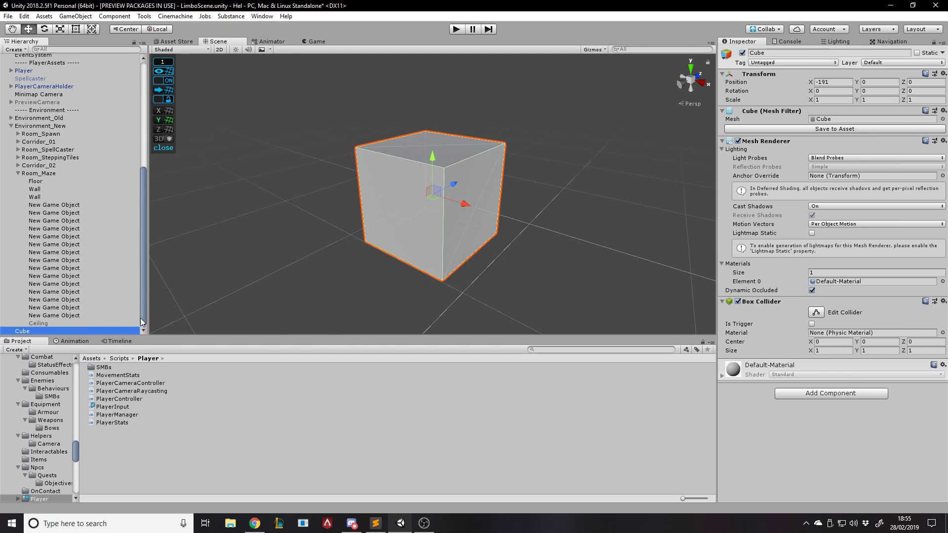
Set the ProGrids snap value to 2 and move the cube along X to -190
{"action": "left_click_drag", "start_coordinate": [465, 204], "coordinate": [456, 201]}
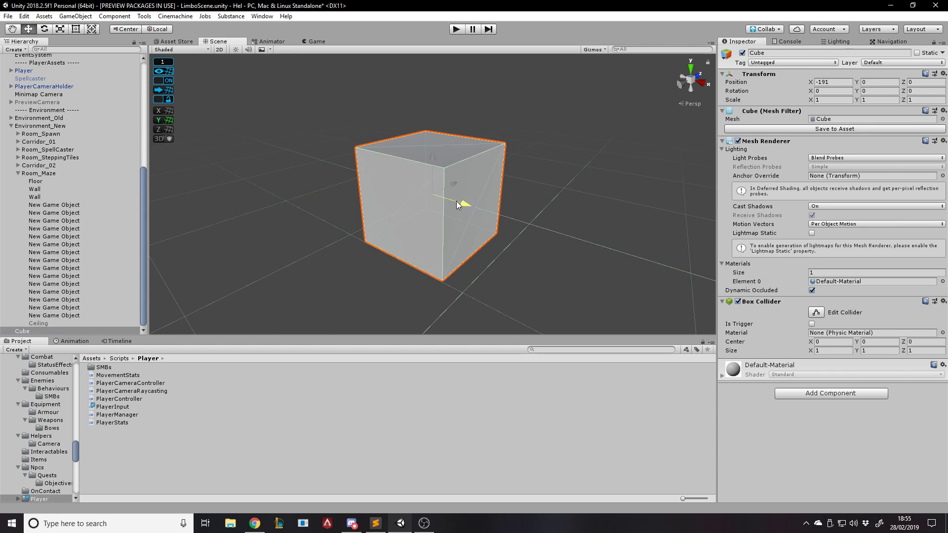
{"action": "left_click", "coordinate": [162, 63]}
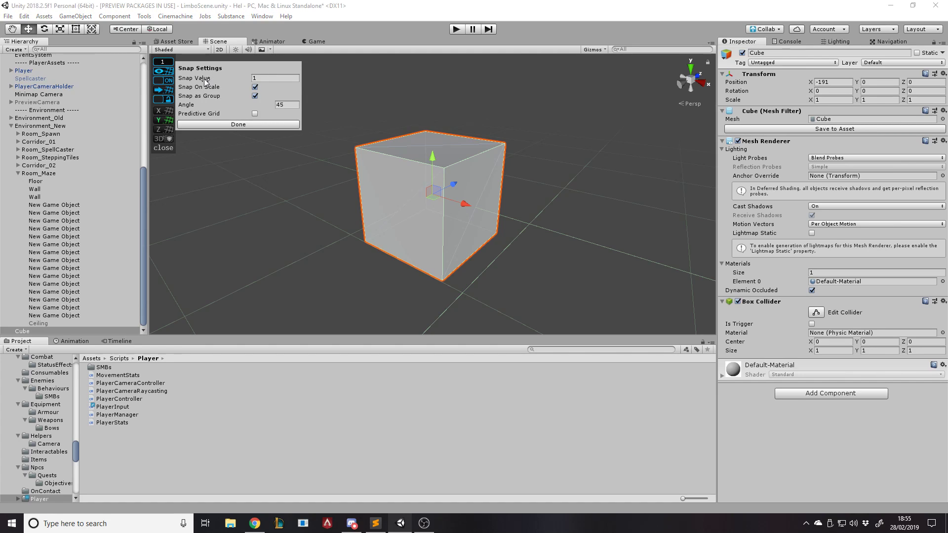
{"action": "left_click_drag", "start_coordinate": [203, 78], "coordinate": [232, 79]}
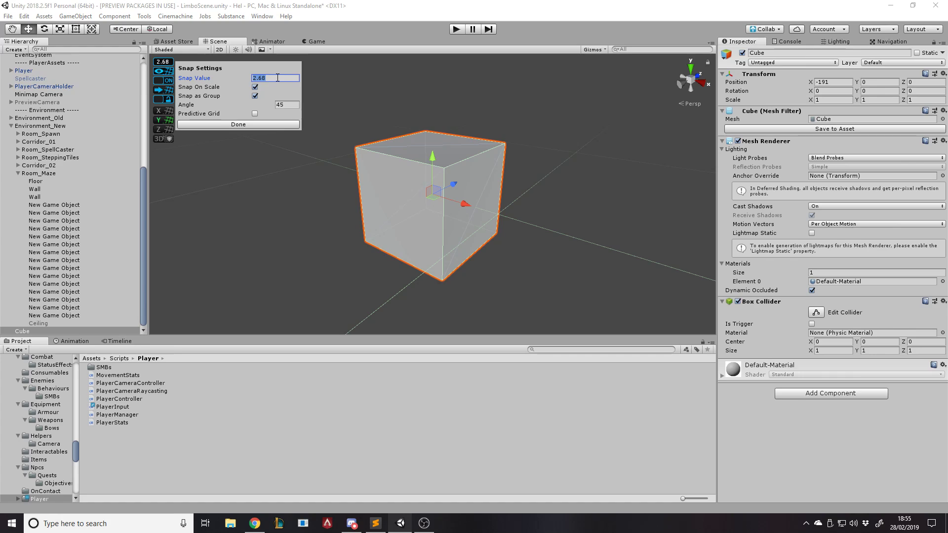
{"action": "type", "text": "2"}
{"action": "left_click_drag", "start_coordinate": [466, 205], "coordinate": [526, 240]}
Set the snap value to 1 and move the cube along X to -191
{"action": "left_click", "coordinate": [163, 61]}
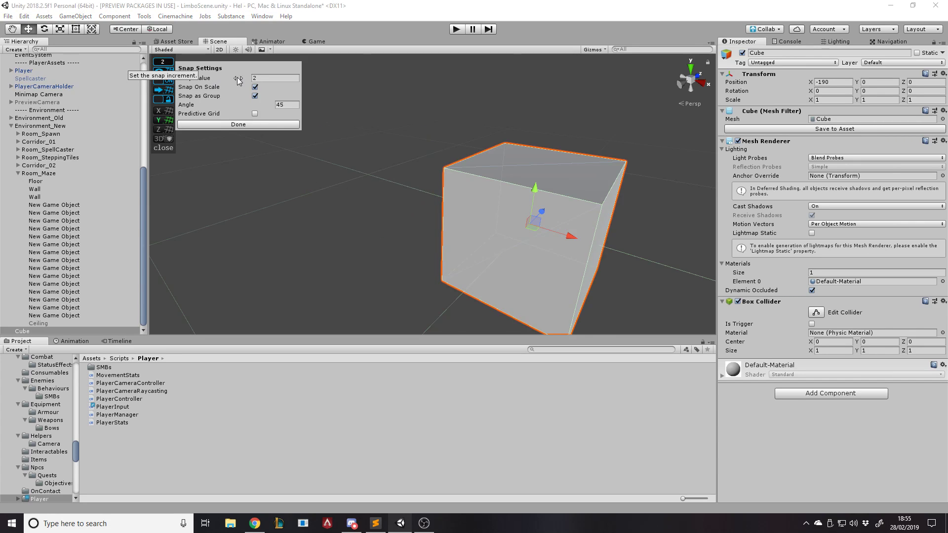
{"action": "left_click", "coordinate": [264, 75]}
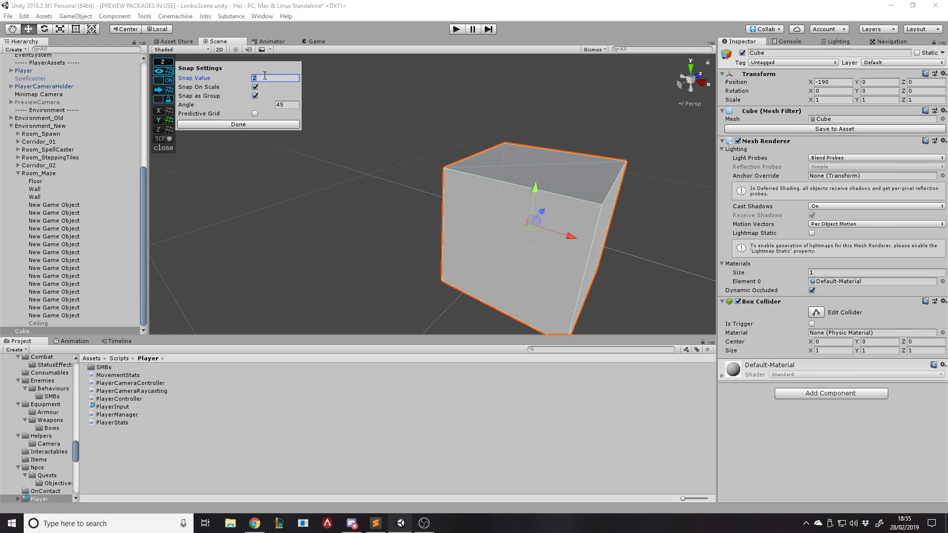
{"action": "left_click", "coordinate": [227, 126]}
{"action": "left_click_drag", "start_coordinate": [534, 232], "coordinate": [475, 199]}
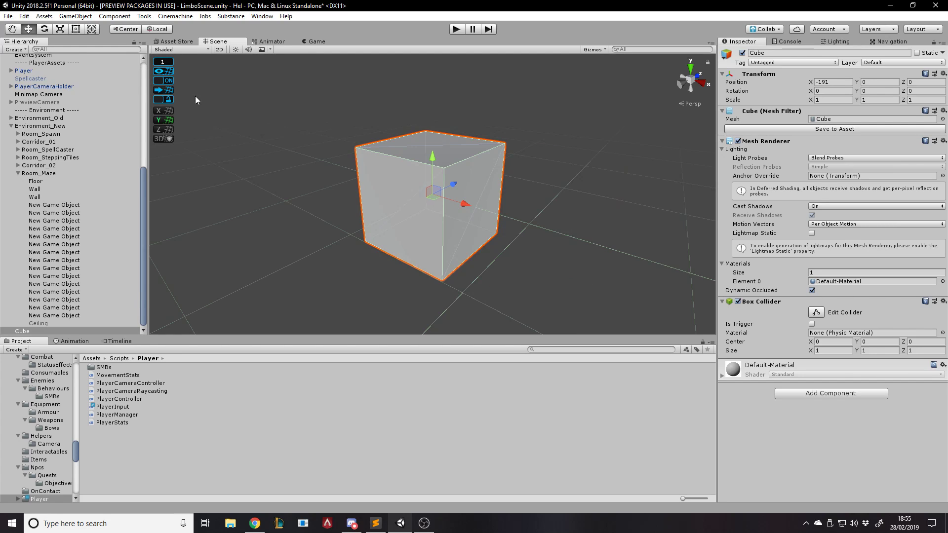
Enable Predictive Grid in the snap settings and try it with the cube's Y axis
{"action": "left_click", "coordinate": [167, 63]}
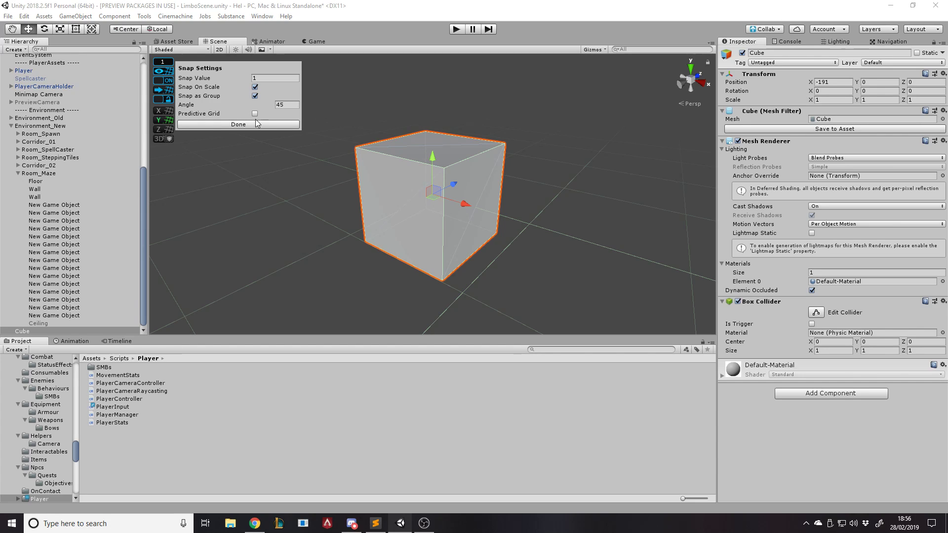
{"action": "left_click", "coordinate": [428, 153]}
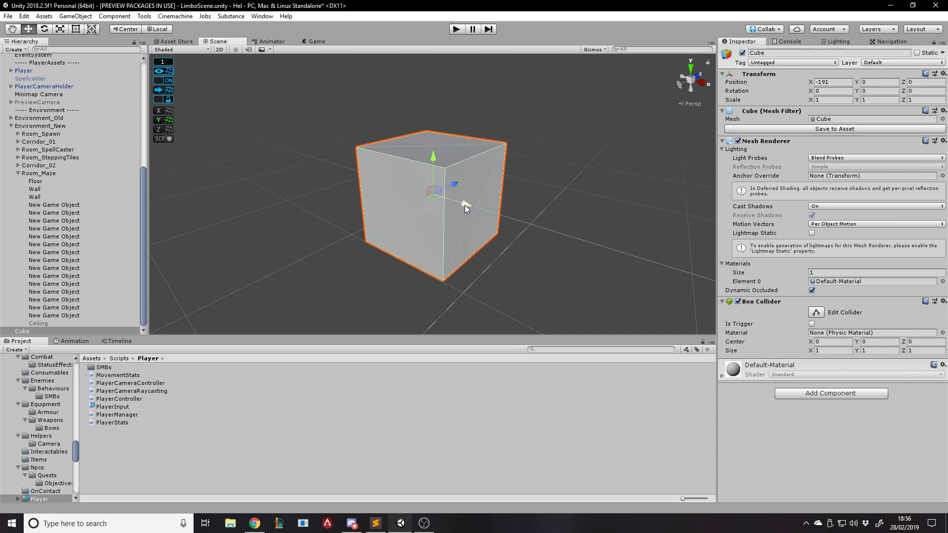
{"action": "mouse_move", "coordinate": [434, 187]}
{"action": "left_mouse_down"}
{"action": "mouse_move", "coordinate": [442, 191]}
{"action": "mouse_move", "coordinate": [436, 171]}
{"action": "left_mouse_up"}
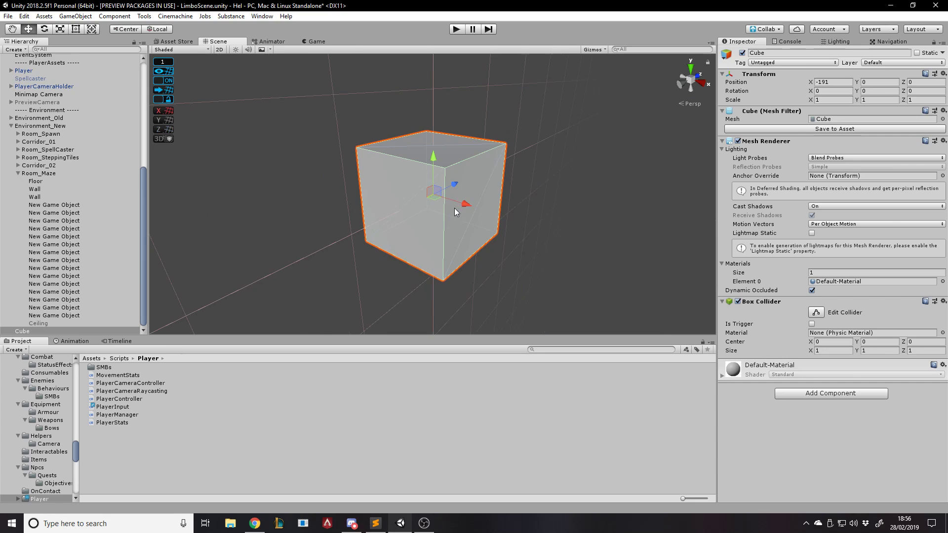
Examine how the predictive grid plane responds to the cube's different move axes from several viewing angles
{"action": "left_click", "coordinate": [455, 209]}
{"action": "left_click", "coordinate": [462, 203]}
{"action": "right_click_drag", "start_coordinate": [462, 203], "coordinate": [406, 208]}
{"action": "key", "text": "s"}
{"action": "key", "text": "d"}
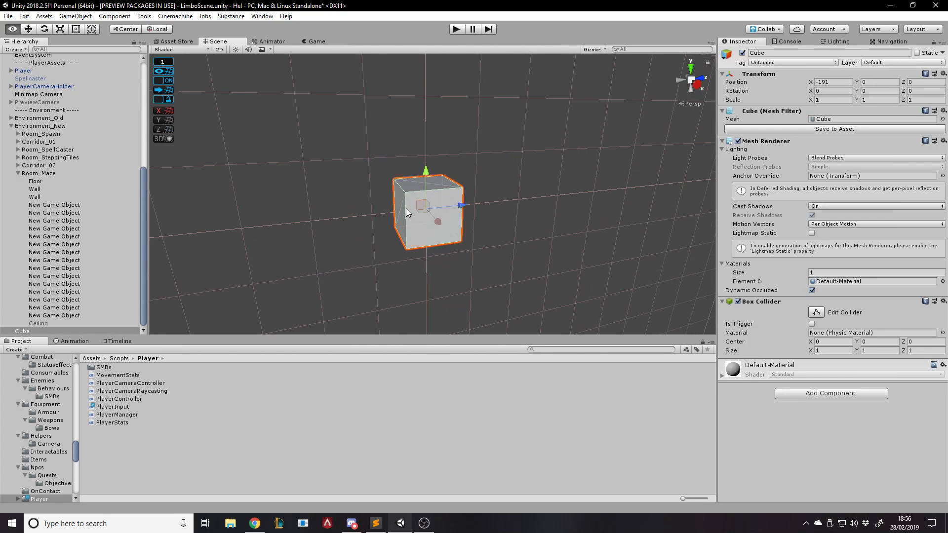
{"action": "left_click_drag", "start_coordinate": [461, 203], "coordinate": [386, 149], "text": "alt"}
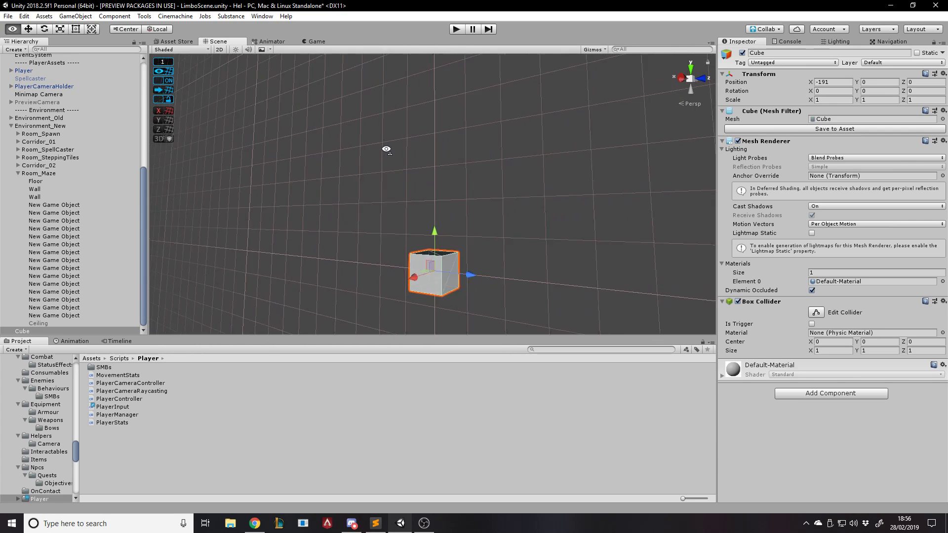
{"action": "key", "text": "a"}
{"action": "right_click_drag", "start_coordinate": [386, 149], "coordinate": [455, 150]}
{"action": "mouse_move", "coordinate": [365, 242]}
{"action": "left_mouse_down"}
{"action": "mouse_move", "coordinate": [373, 232]}
{"action": "mouse_move", "coordinate": [373, 243]}
{"action": "left_mouse_up"}
{"action": "right_click_drag", "start_coordinate": [373, 243], "coordinate": [657, 354]}
{"action": "key", "text": "a"}
{"action": "key", "text": "s"}
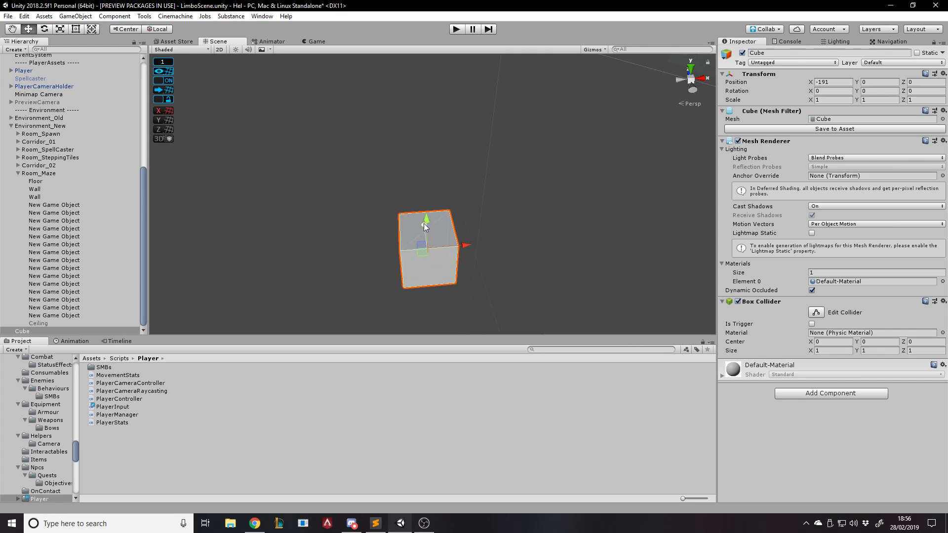
{"action": "left_click_drag", "start_coordinate": [424, 223], "coordinate": [427, 230]}
{"action": "key", "text": "d"}
{"action": "right_click_drag", "start_coordinate": [513, 276], "coordinate": [410, 207]}
{"action": "key", "text": "w"}
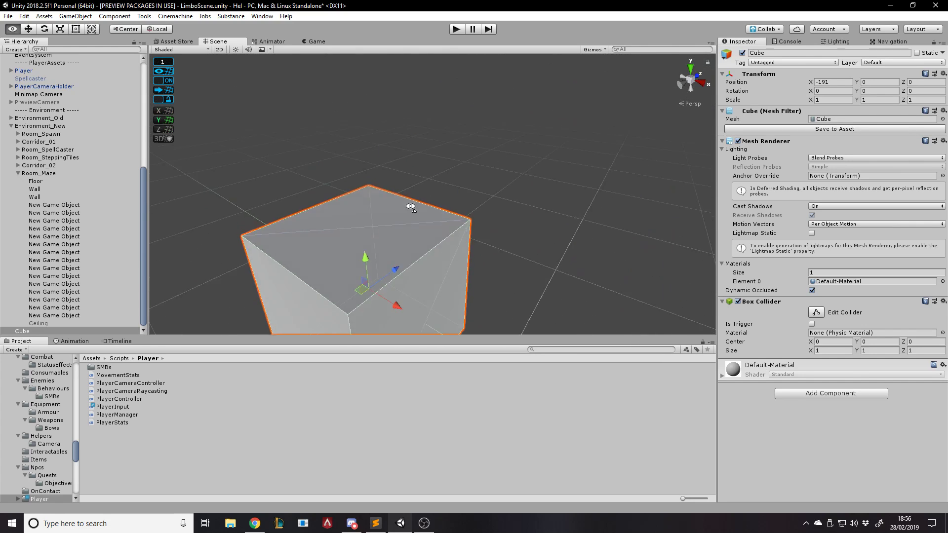
{"action": "key", "text": "f"}
Review the snap settings, and toggle the grid's visibility off and back on
{"action": "left_click", "coordinate": [162, 62]}
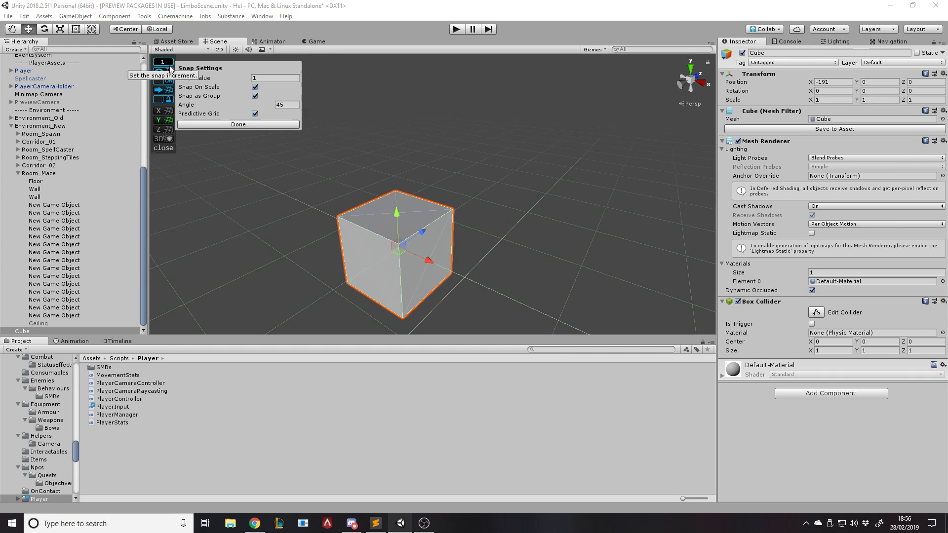
{"action": "left_click", "coordinate": [255, 125]}
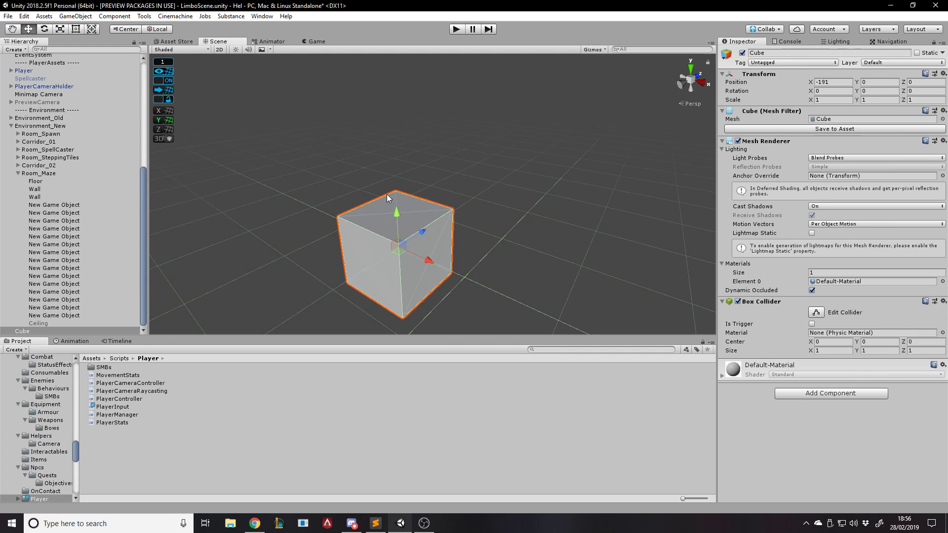
{"action": "left_click", "coordinate": [165, 71]}
{"action": "left_click", "coordinate": [166, 72]}
{"action": "right_click_drag", "start_coordinate": [524, 169], "coordinate": [543, 185]}
{"action": "key", "text": "w"}
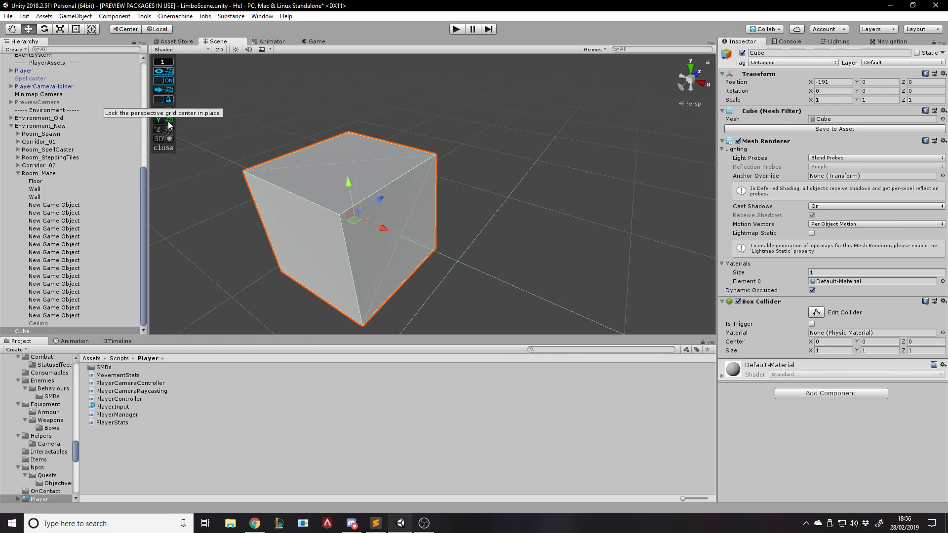
Try moving the cube along X with grid snapping off, undo the move, and re-enable snapping
{"action": "left_click", "coordinate": [164, 84]}
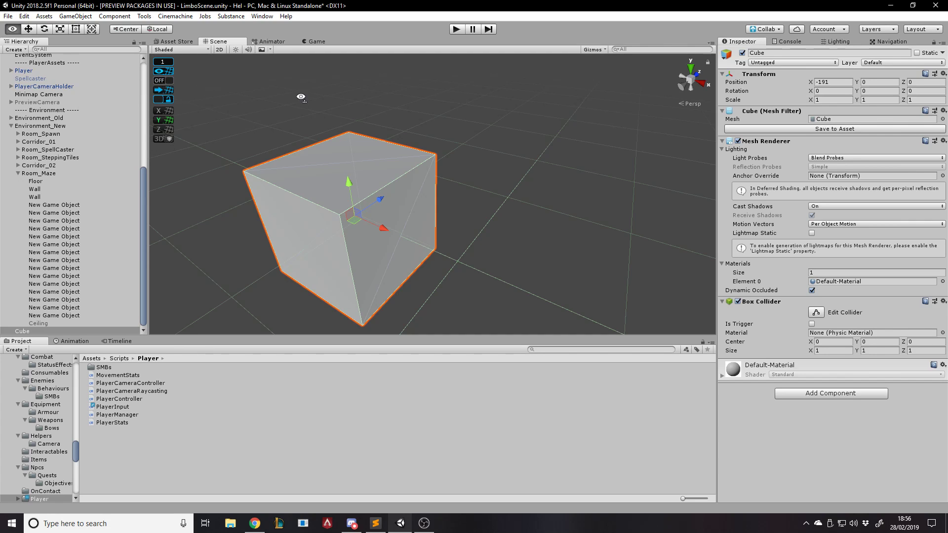
{"action": "scroll", "coordinate": [298, 94], "scroll_direction": "down", "scroll_amount": 3}
{"action": "mouse_move", "coordinate": [428, 230]}
{"action": "left_mouse_down"}
{"action": "mouse_move", "coordinate": [380, 210]}
{"action": "mouse_move", "coordinate": [433, 229]}
{"action": "left_mouse_up"}
{"action": "key", "text": "ctrl+z"}
{"action": "left_click", "coordinate": [163, 80]}
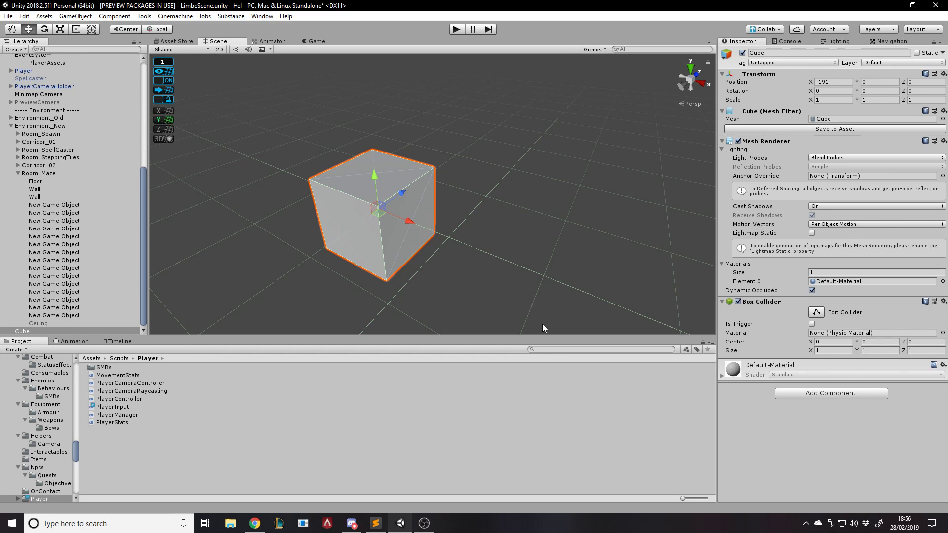
Switch the displayed grid to the X axis plane and back to the Y axis plane
{"action": "left_click", "coordinate": [170, 110]}
{"action": "left_click", "coordinate": [165, 120]}
{"action": "right_click_drag", "start_coordinate": [402, 194], "coordinate": [690, 126]}
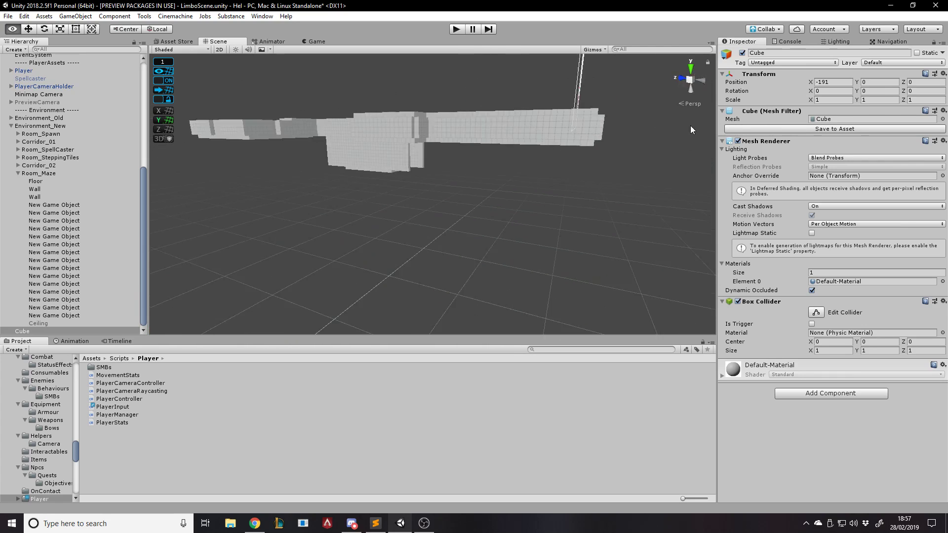
{"action": "key", "text": "f"}
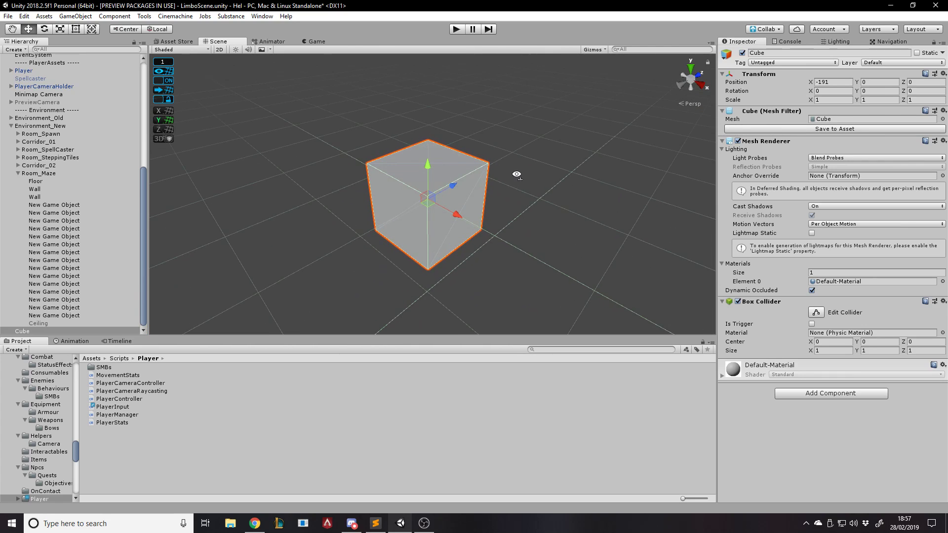
Turn on the 3D perspective grid, examine it around the cube from several sides, and turn it off again
{"action": "left_click", "coordinate": [164, 139]}
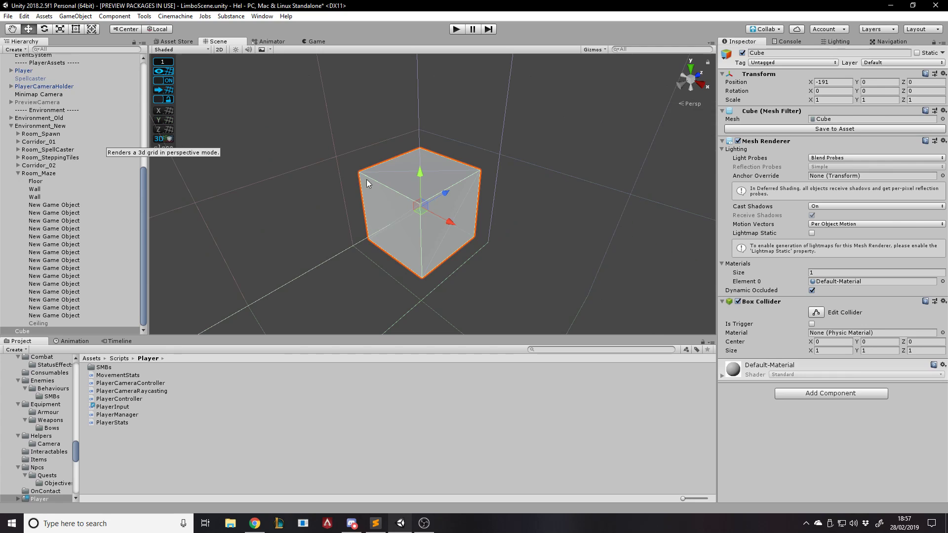
{"action": "right_click_drag", "start_coordinate": [474, 197], "coordinate": [778, 160]}
{"action": "key", "text": "a"}
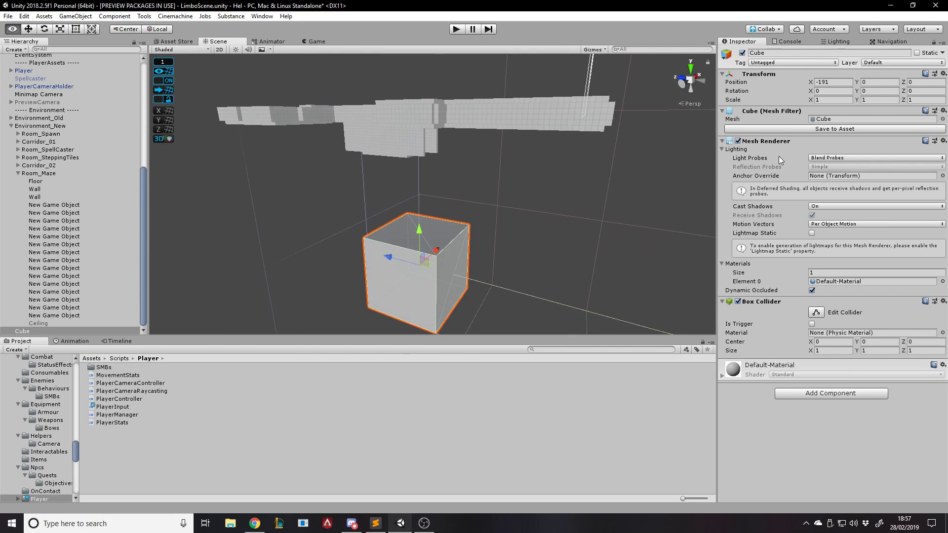
{"action": "left_click_drag", "start_coordinate": [778, 156], "coordinate": [583, 198], "text": "alt"}
{"action": "left_click_drag", "start_coordinate": [472, 191], "coordinate": [477, 222]}
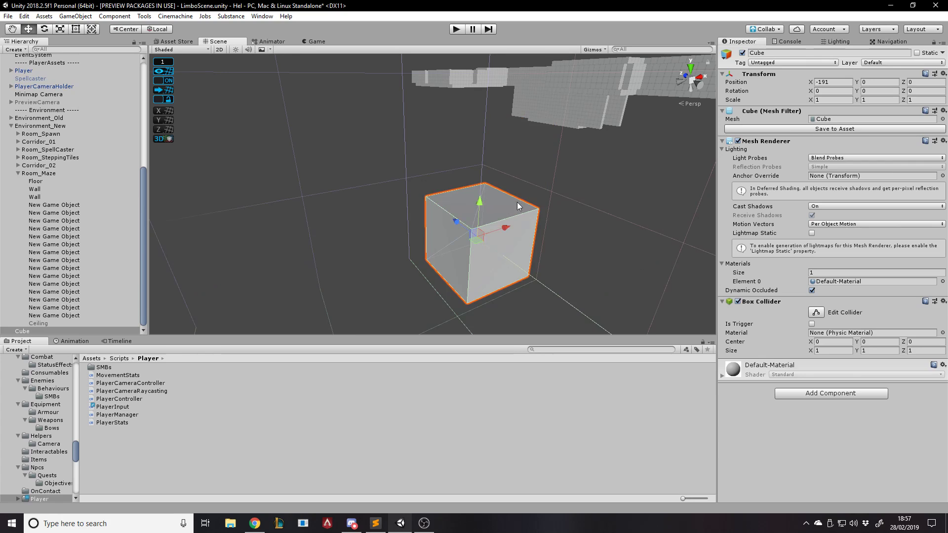
{"action": "left_click_drag", "start_coordinate": [572, 202], "coordinate": [396, 201], "text": "alt"}
{"action": "left_click", "coordinate": [154, 139]}
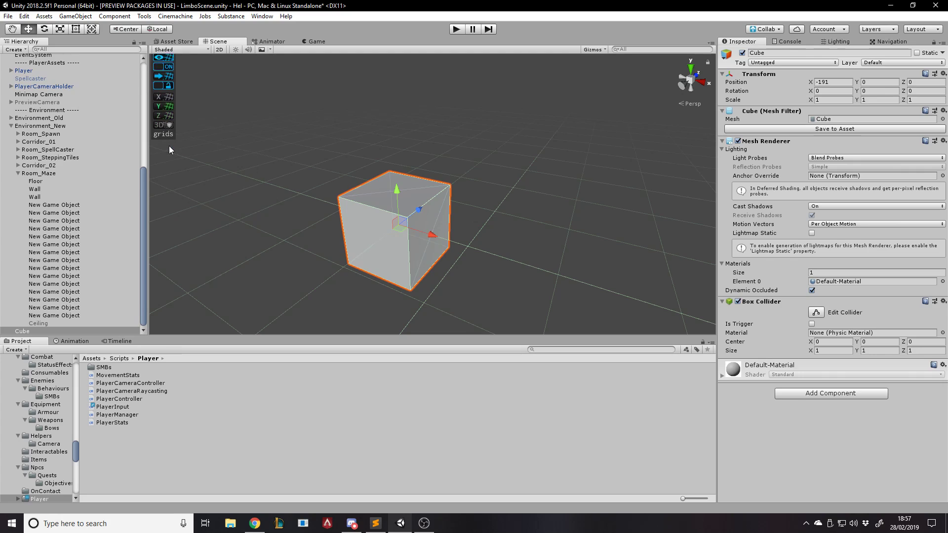
Collapse the ProGrids controls, then open the ProBuilder window and widen it to show the tools in several columns
{"action": "left_click", "coordinate": [163, 148]}
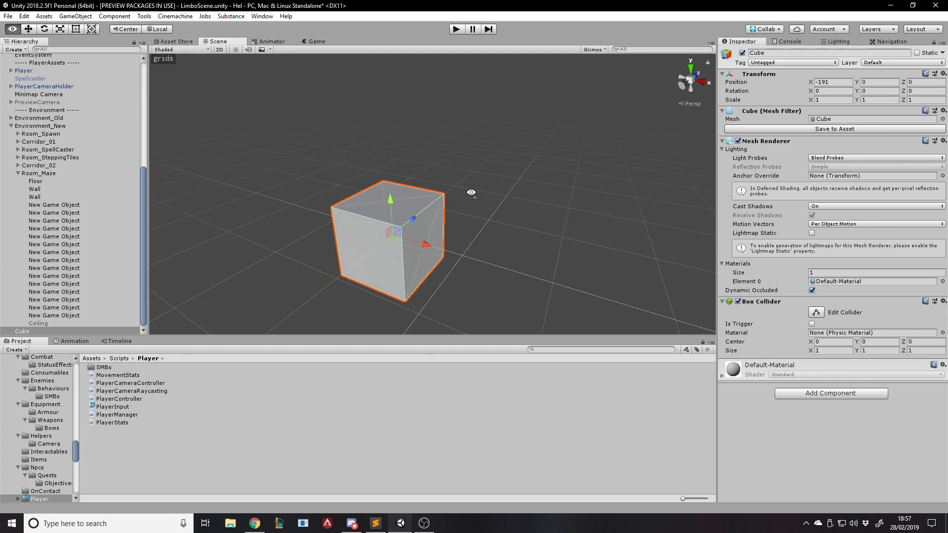
{"action": "left_click", "coordinate": [146, 17]}
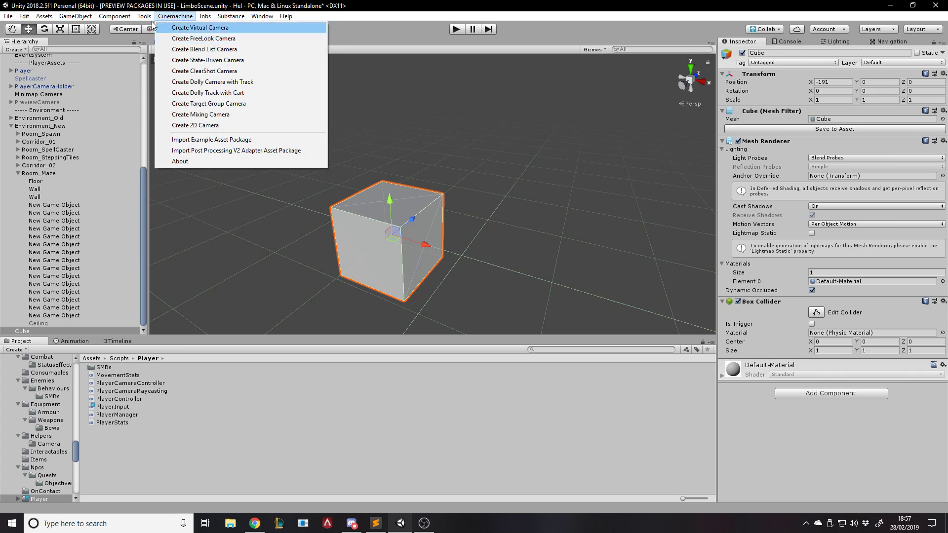
{"action": "mouse_move", "coordinate": [163, 56]}
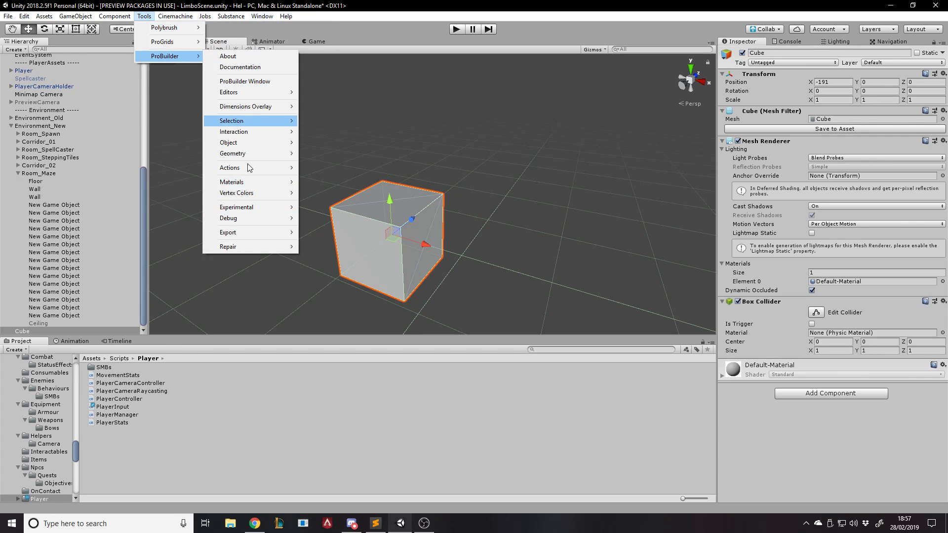
{"action": "mouse_move", "coordinate": [255, 143]}
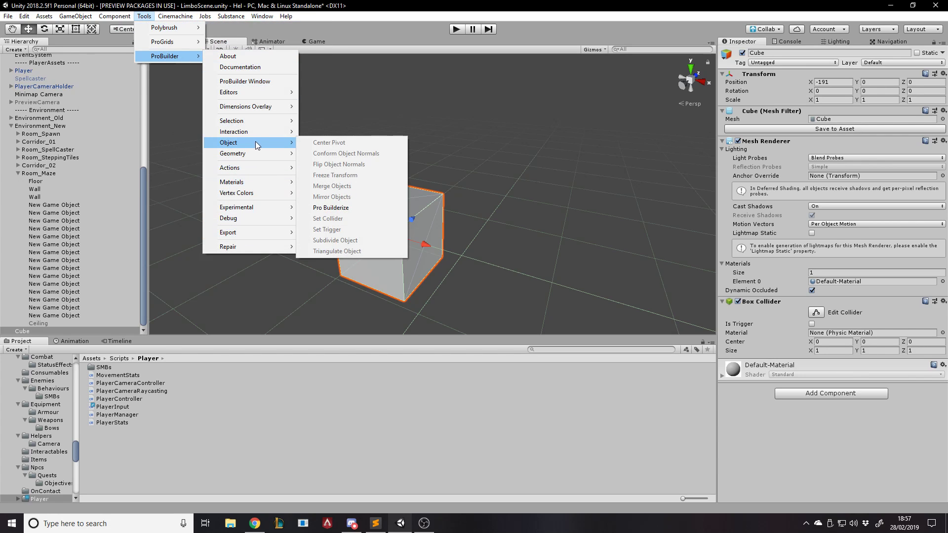
{"action": "left_click", "coordinate": [272, 80]}
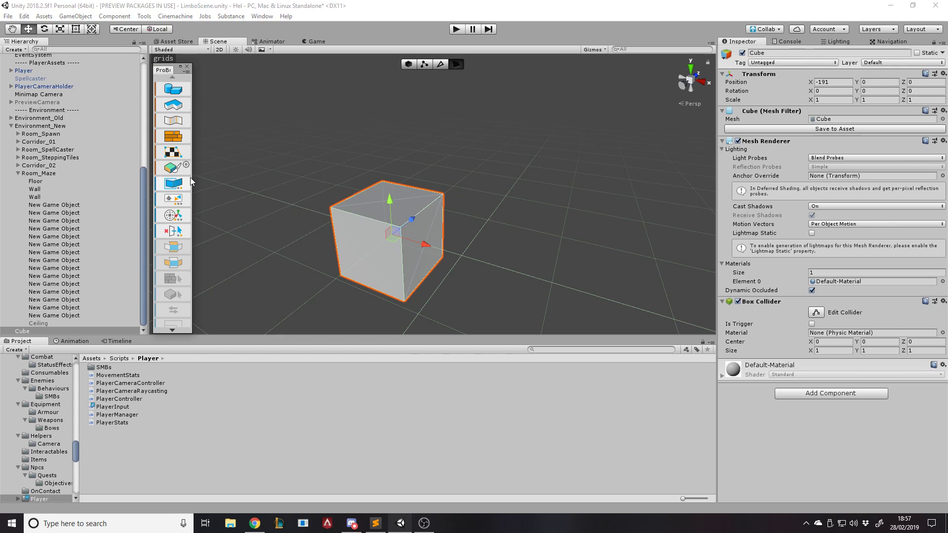
{"action": "left_click", "coordinate": [192, 62]}
{"action": "left_click_drag", "start_coordinate": [192, 62], "coordinate": [288, 58]}
Switch the ProBuilder window to text mode and look through its list of named tools
{"action": "right_click", "coordinate": [212, 272]}
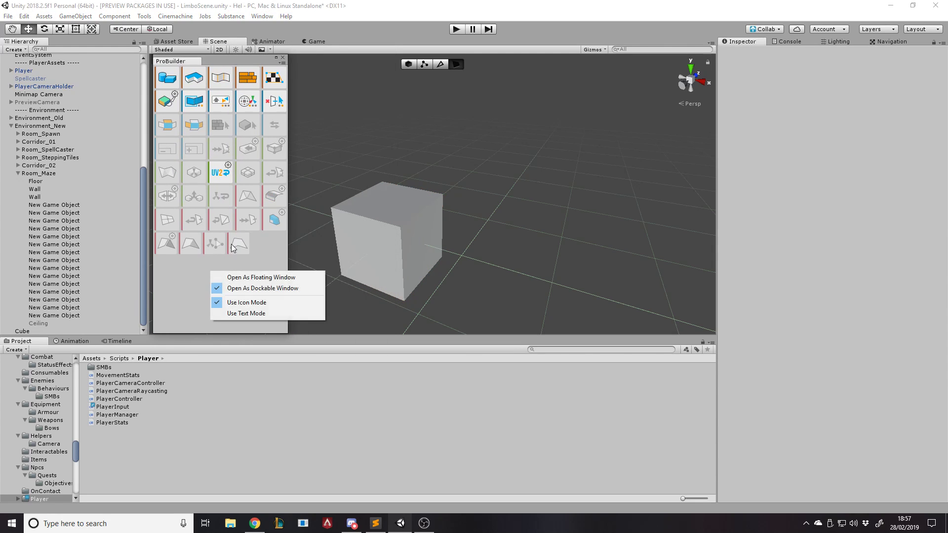
{"action": "left_click", "coordinate": [245, 313]}
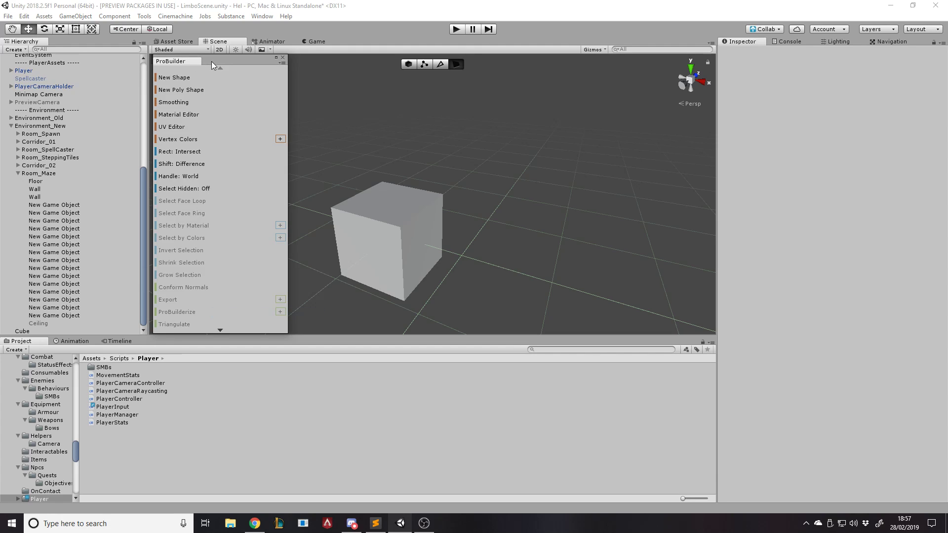
{"action": "scroll", "coordinate": [207, 296], "scroll_direction": "down", "scroll_amount": 8}
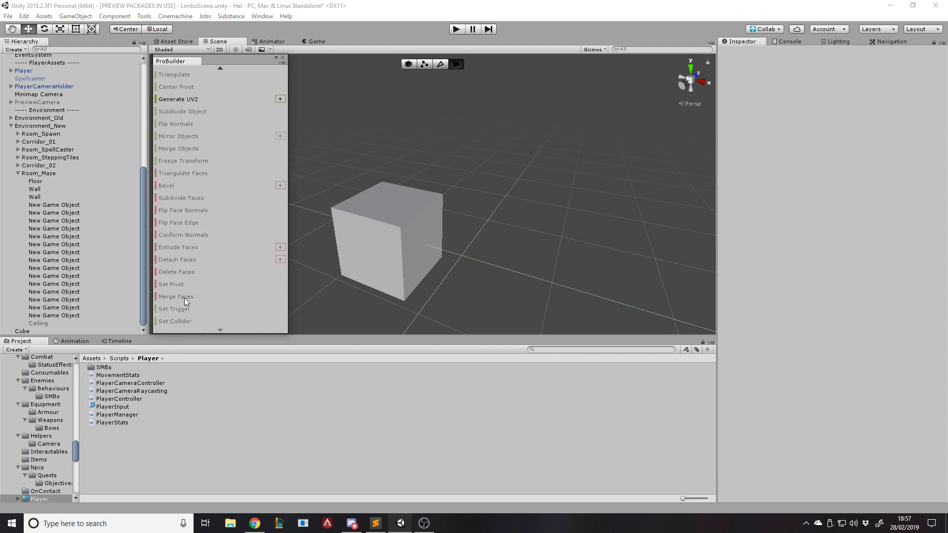
{"action": "right_click", "coordinate": [173, 274]}
{"action": "right_click", "coordinate": [167, 308]}
{"action": "right_click", "coordinate": [194, 168]}
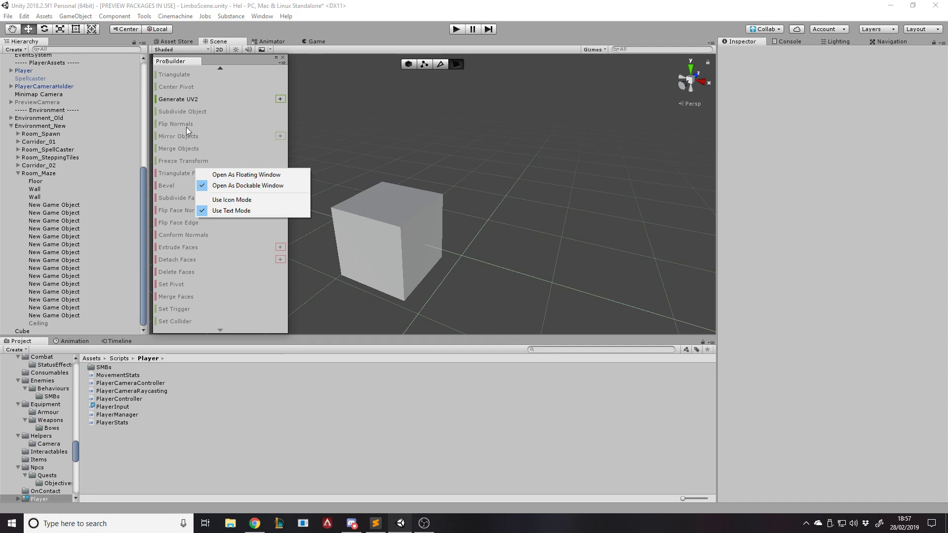
Start Generate UV2, cancel the generation, and return the ProBuilder window to icon mode
{"action": "left_click", "coordinate": [187, 103]}
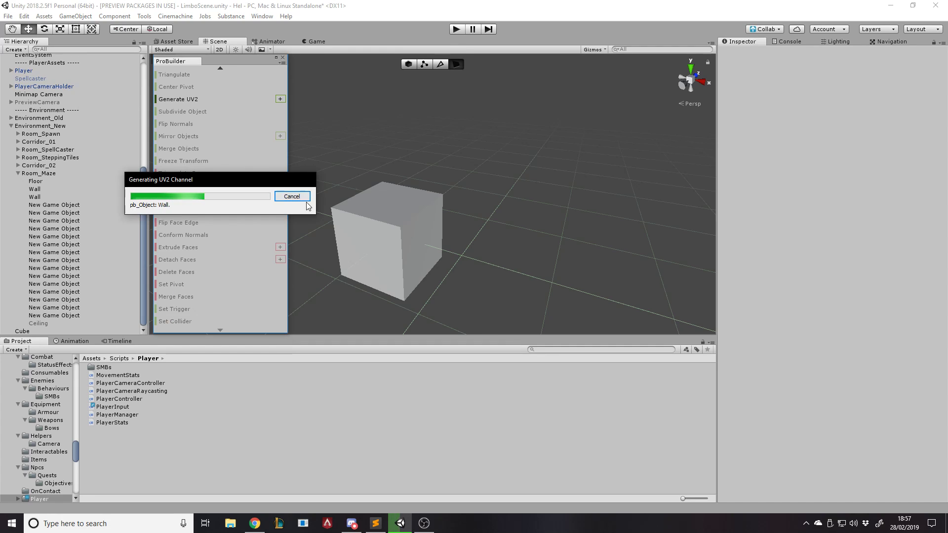
{"action": "left_click", "coordinate": [293, 195]}
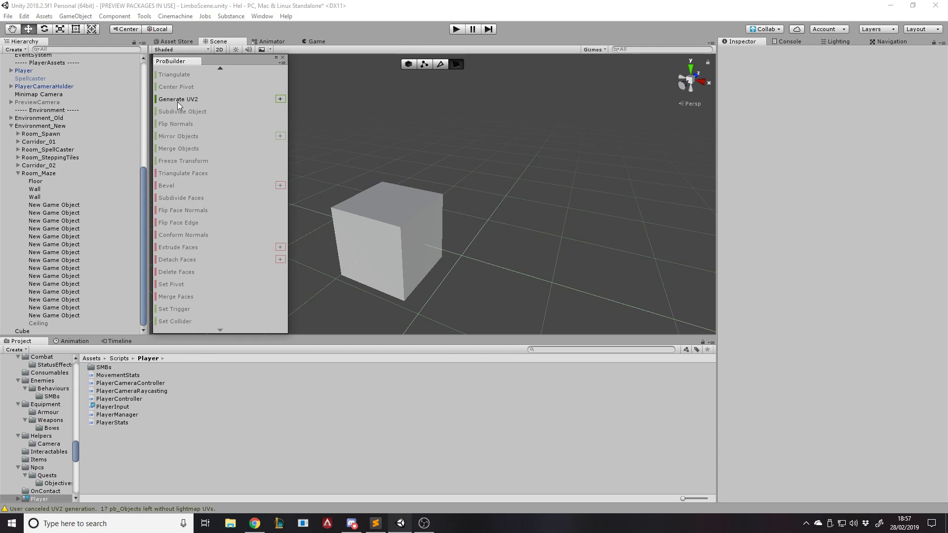
{"action": "right_click", "coordinate": [194, 208]}
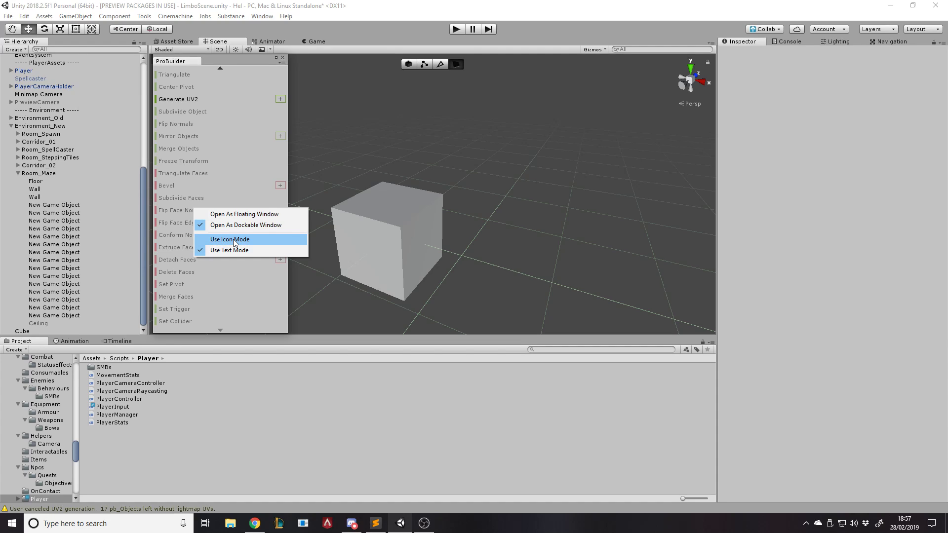
{"action": "left_click", "coordinate": [233, 239]}
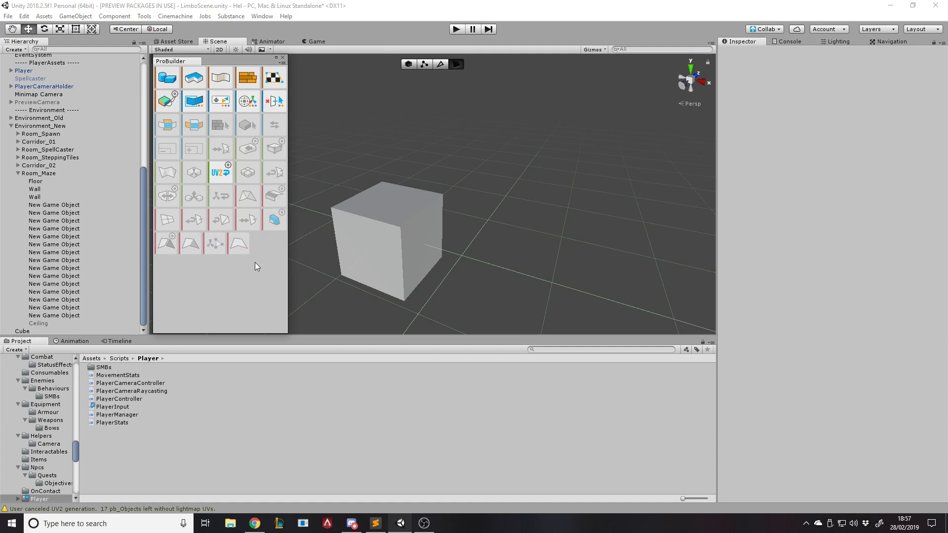
Try the ProBuilder window in floating mode, return it to dockable mode, and stretch it across the Scene view
{"action": "right_click", "coordinate": [222, 281]}
{"action": "left_click", "coordinate": [237, 289]}
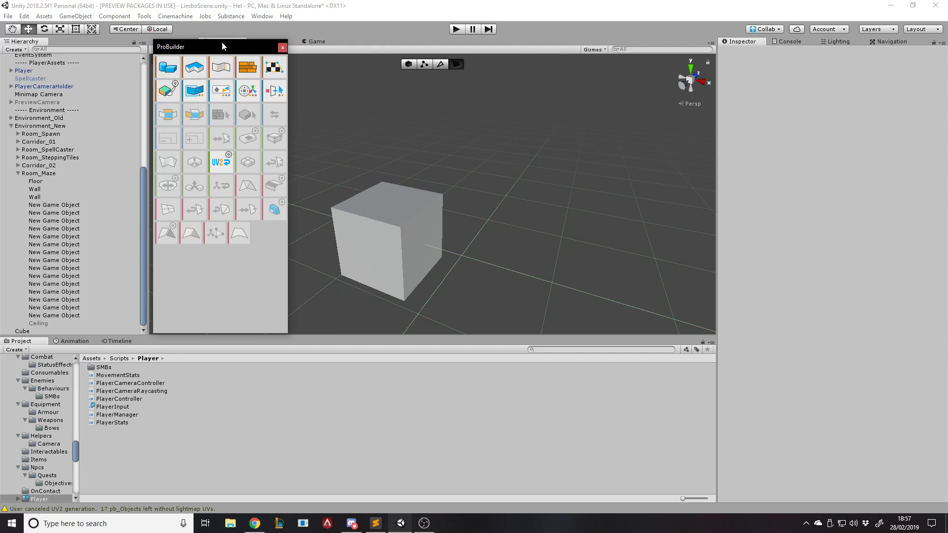
{"action": "left_click_drag", "start_coordinate": [221, 47], "coordinate": [236, 108]}
{"action": "right_click", "coordinate": [254, 307]}
{"action": "left_click", "coordinate": [296, 325]}
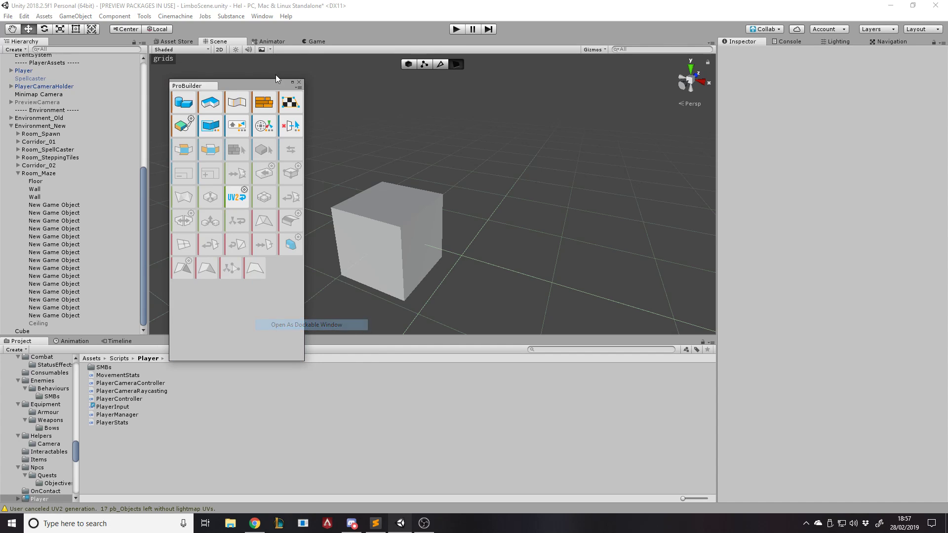
{"action": "left_click_drag", "start_coordinate": [276, 79], "coordinate": [517, 58]}
{"action": "left_click_drag", "start_coordinate": [375, 42], "coordinate": [316, 27]}
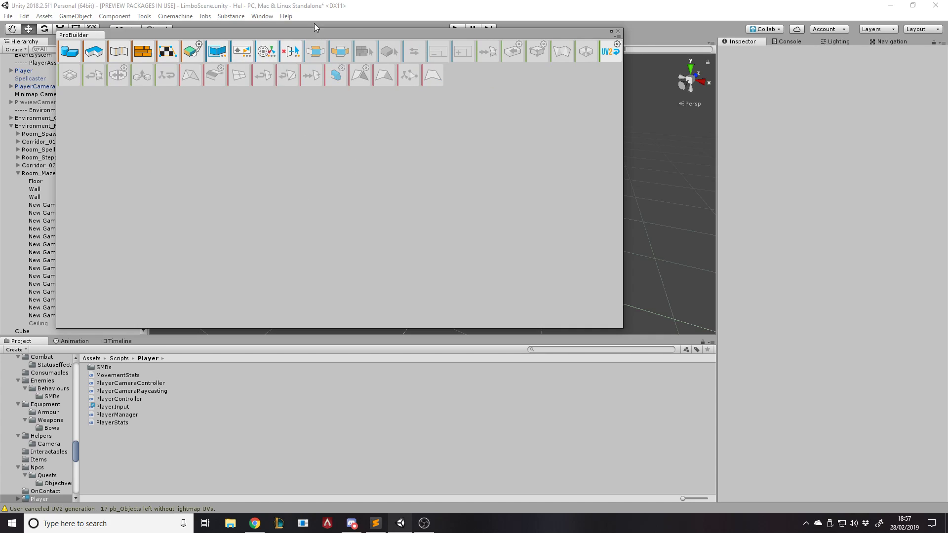
Reopen ProBuilder as a floating window and shrink it to a single column of tools beneath the grids control
{"action": "right_click", "coordinate": [214, 174]}
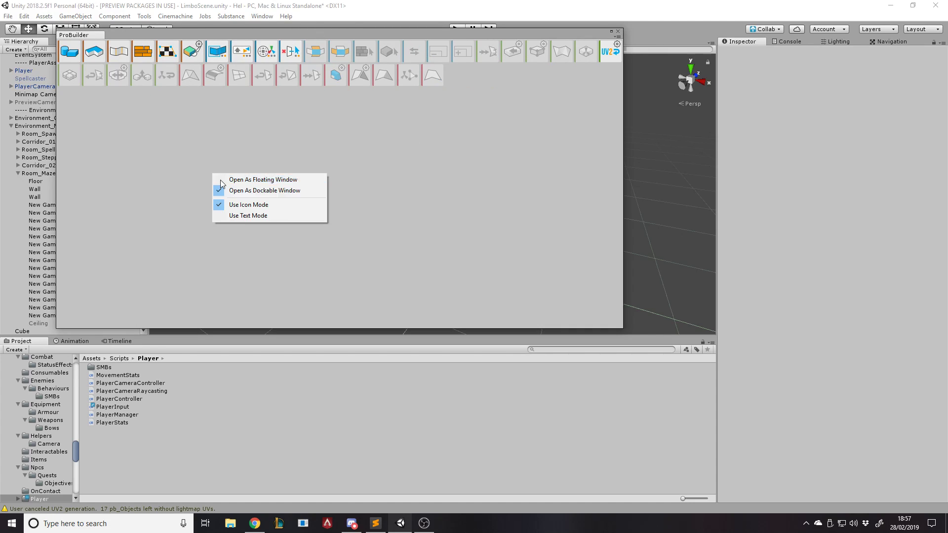
{"action": "left_click", "coordinate": [257, 179]}
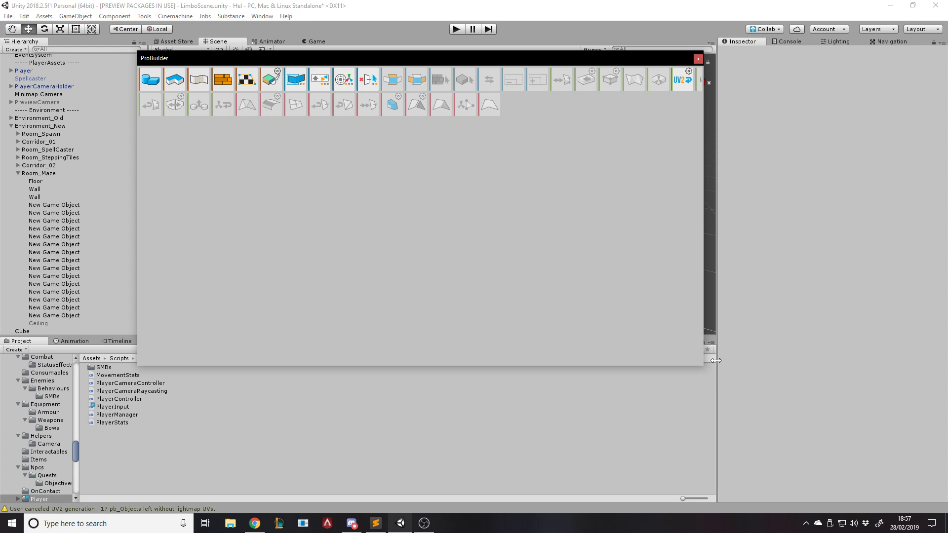
{"action": "left_click_drag", "start_coordinate": [701, 363], "coordinate": [207, 332]}
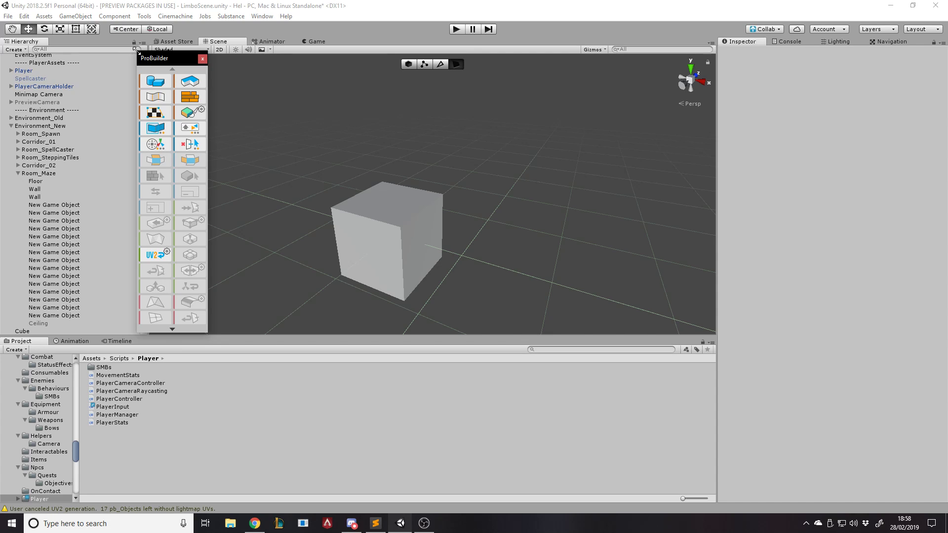
{"action": "left_click_drag", "start_coordinate": [137, 51], "coordinate": [152, 67]}
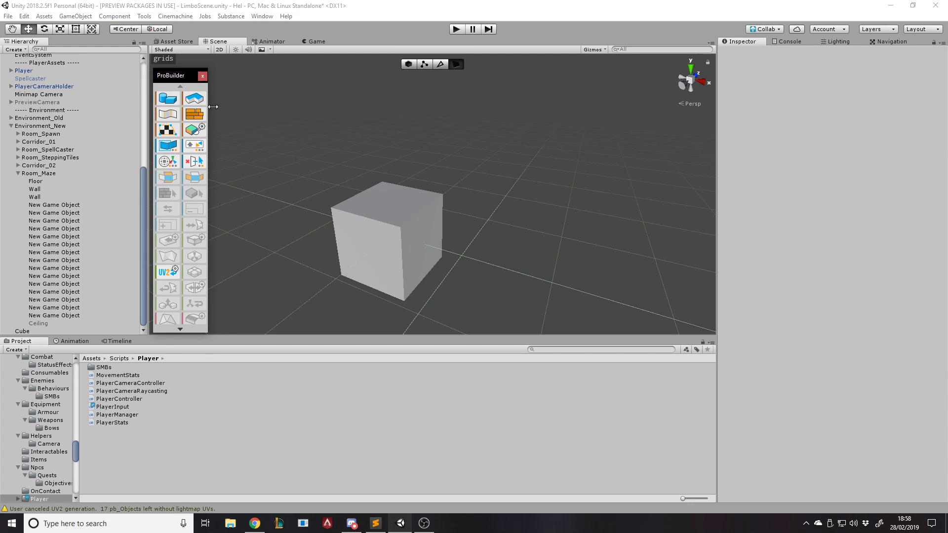
{"action": "left_click_drag", "start_coordinate": [212, 107], "coordinate": [191, 112]}
{"action": "right_click_drag", "start_coordinate": [371, 152], "coordinate": [354, 173]}
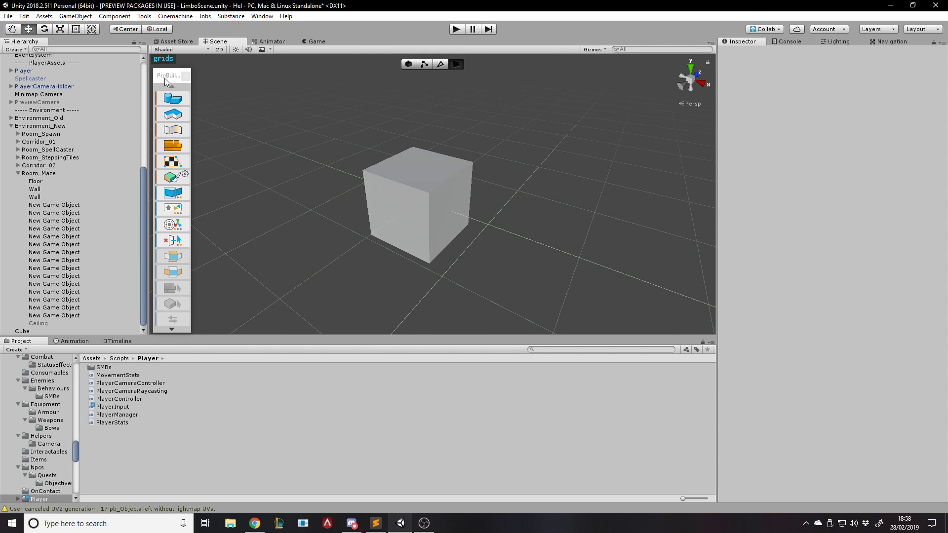
{"action": "mouse_move", "coordinate": [164, 78]}
{"action": "left_mouse_down"}
{"action": "mouse_move", "coordinate": [57, 75]}
{"action": "mouse_move", "coordinate": [163, 76]}
{"action": "left_mouse_up"}
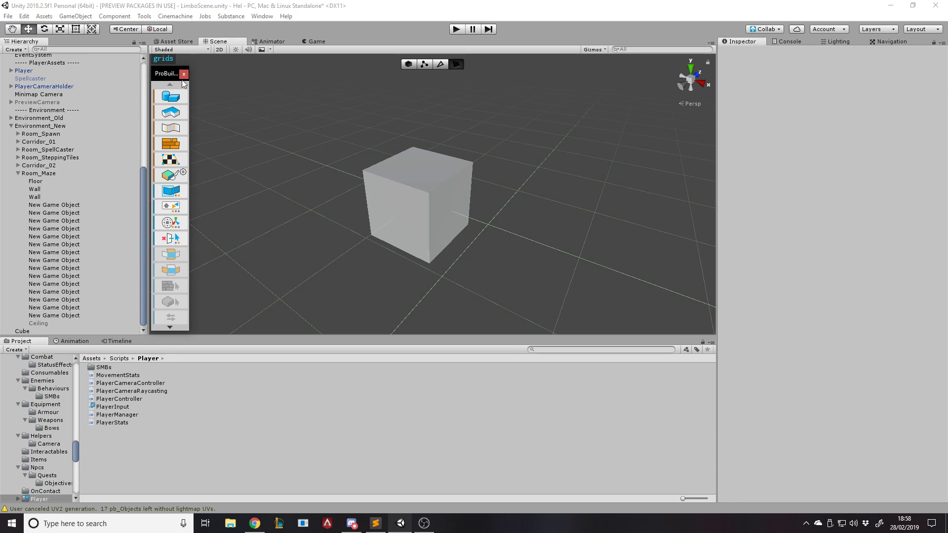
Delete the test cube from the scene
{"action": "left_click", "coordinate": [367, 172]}
{"action": "left_click", "coordinate": [559, 177]}
{"action": "left_click", "coordinate": [422, 182]}
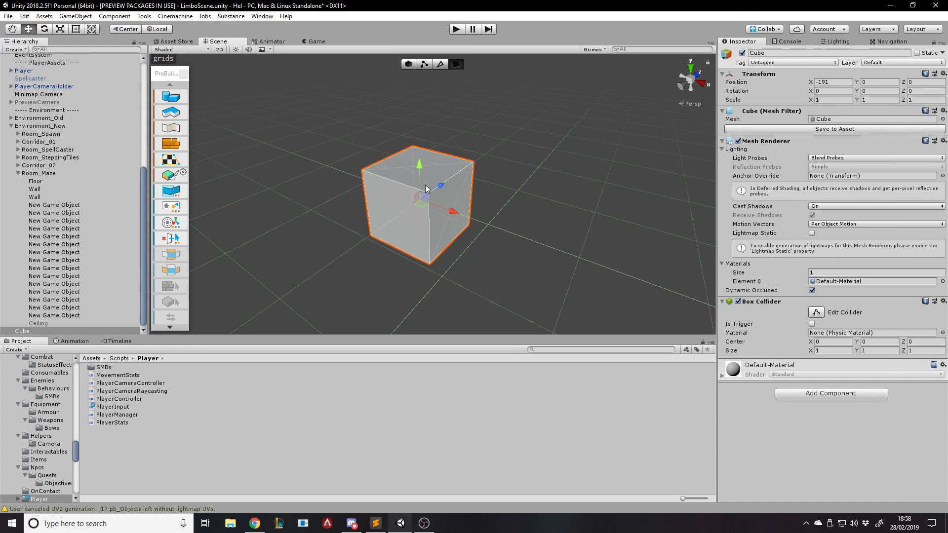
{"action": "middle_click_drag", "start_coordinate": [506, 208], "coordinate": [498, 204]}
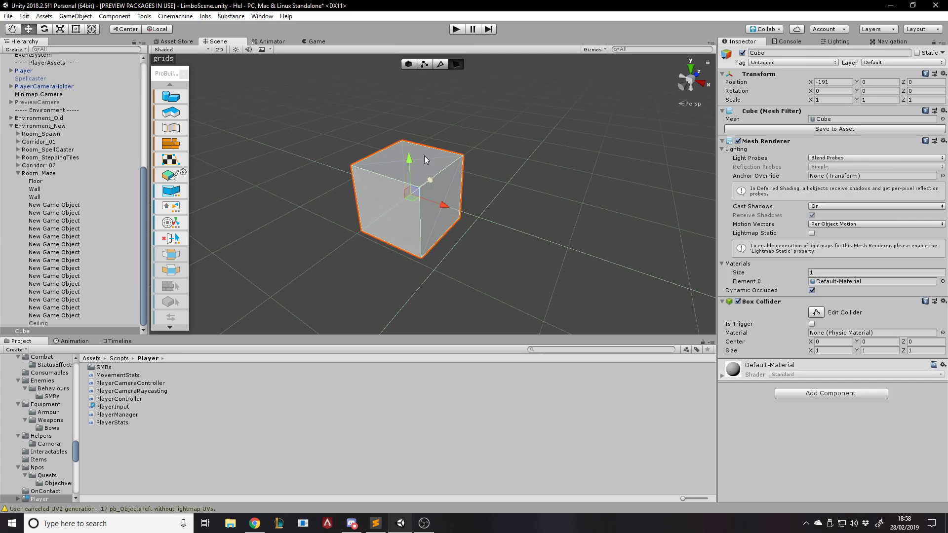
{"action": "key", "text": "Delete"}
Open the ProBuilder Shape Tool with a cube preview, try an X dimension of 2.12, and reset it to 1
{"action": "left_click", "coordinate": [74, 16]}
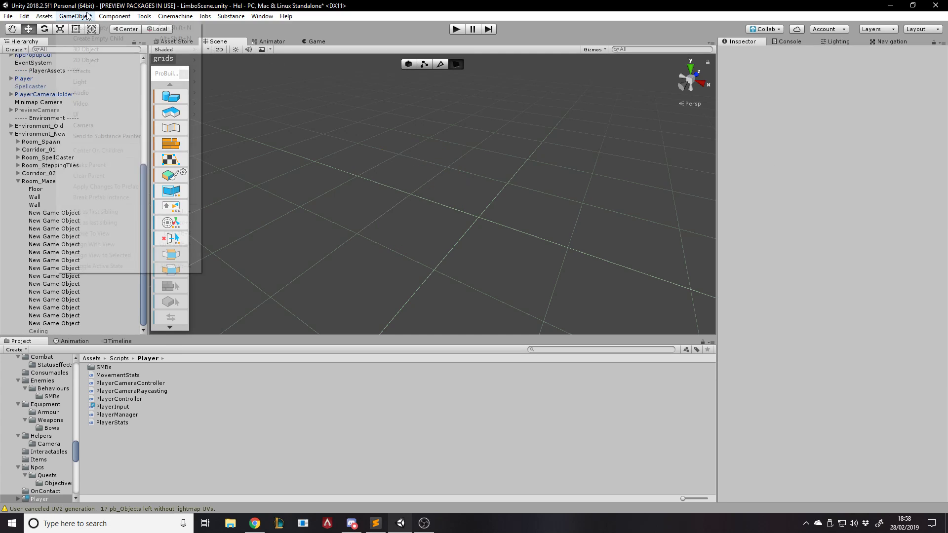
{"action": "left_click", "coordinate": [206, 6]}
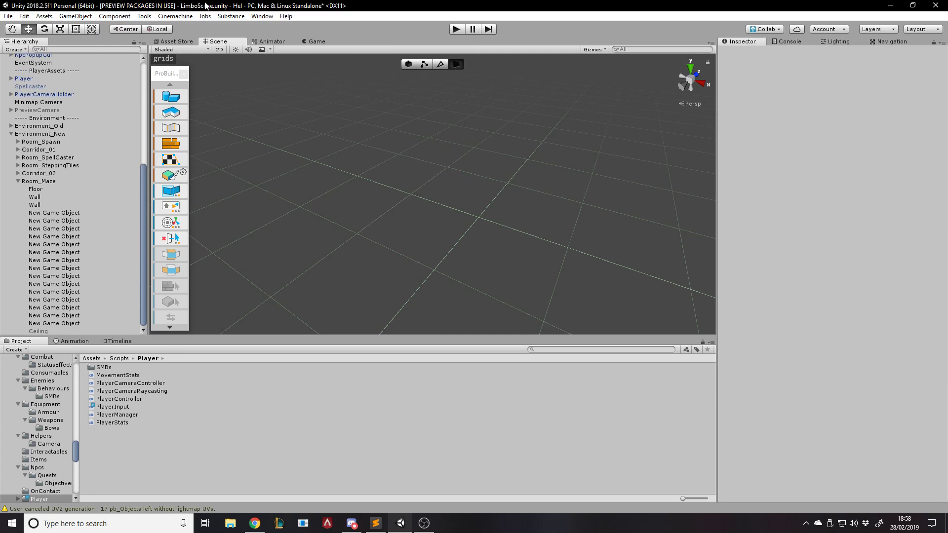
{"action": "left_click", "coordinate": [168, 96]}
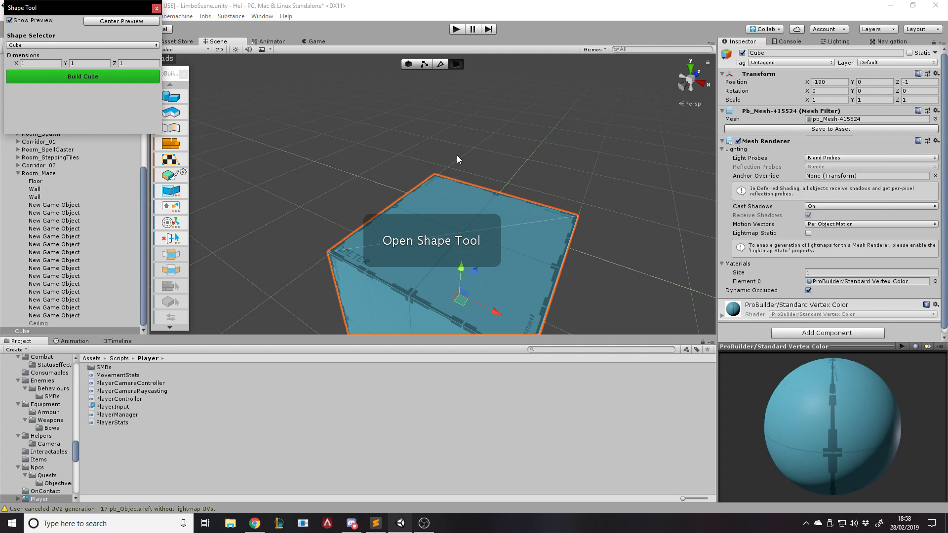
{"action": "right_click_drag", "start_coordinate": [457, 156], "coordinate": [532, 196]}
{"action": "key", "text": "s"}
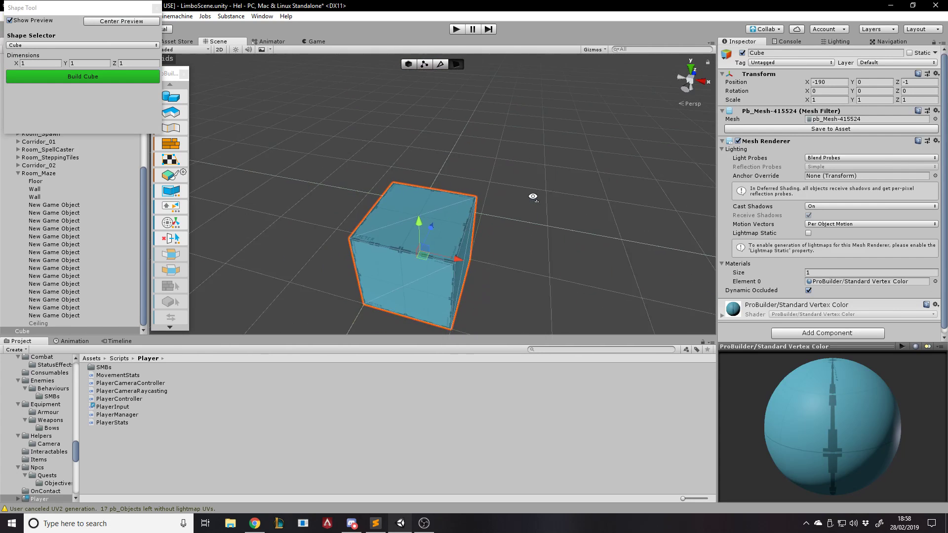
{"action": "scroll", "coordinate": [486, 201], "scroll_direction": "up", "scroll_amount": 3}
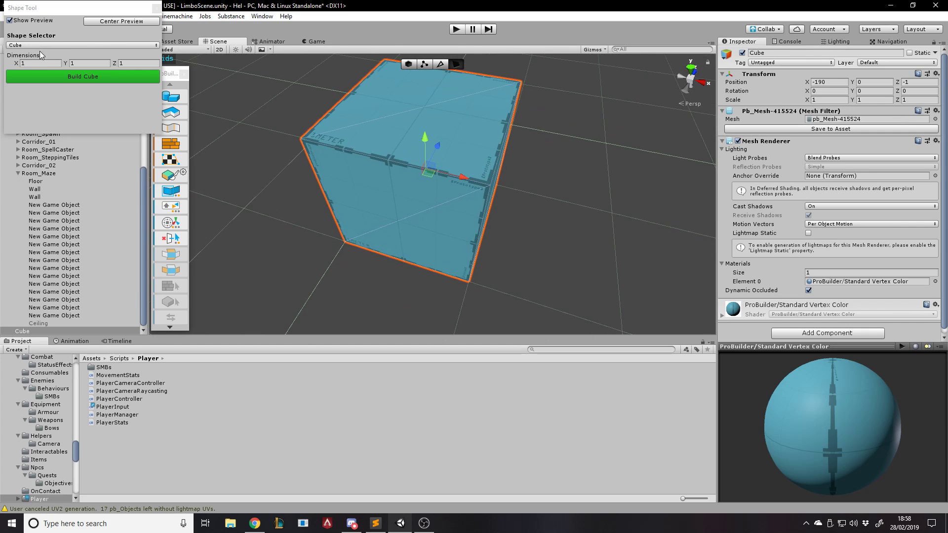
{"action": "left_click_drag", "start_coordinate": [17, 65], "coordinate": [48, 68]}
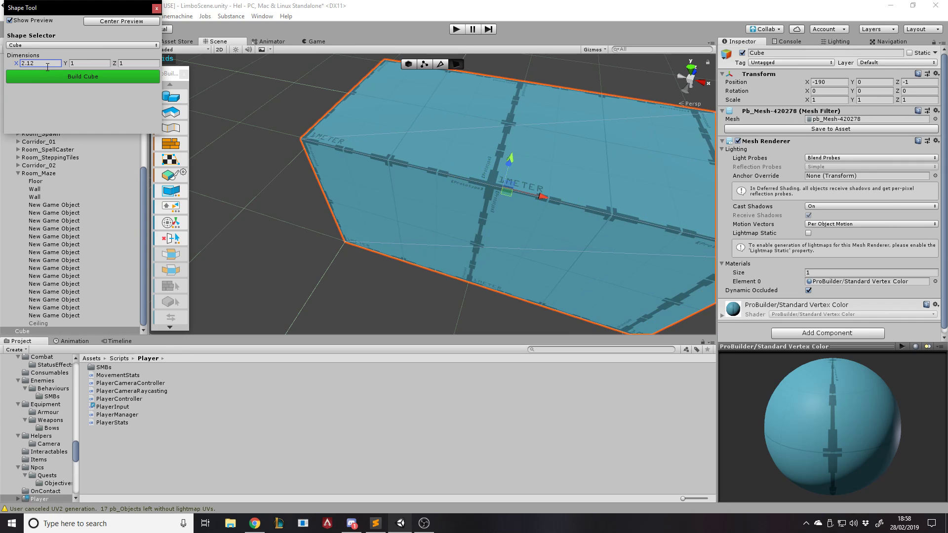
{"action": "type", "text": "1"}
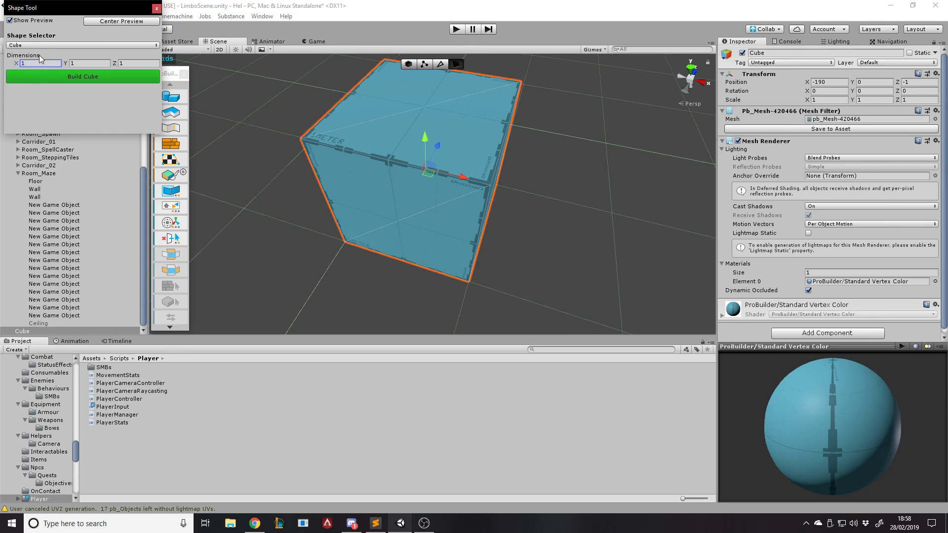
Change the previewed shape to Stair and raise its curvature to 360
{"action": "left_click", "coordinate": [36, 44]}
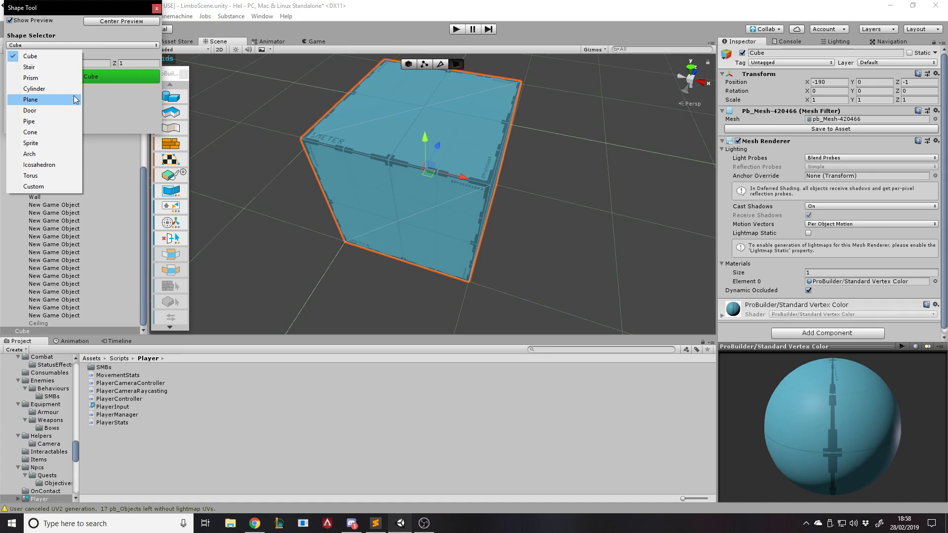
{"action": "left_click", "coordinate": [46, 66]}
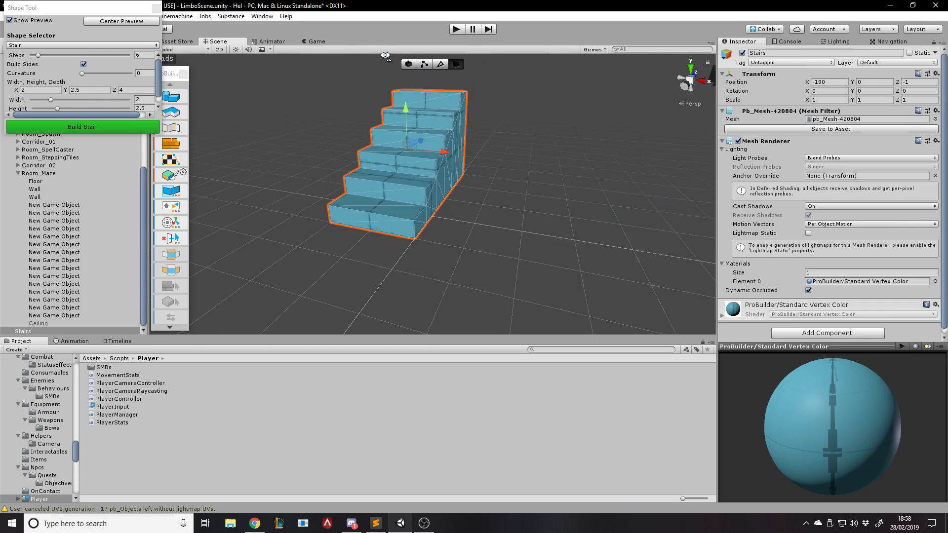
{"action": "mouse_move", "coordinate": [382, 99]}
{"action": "right_mouse_down"}
{"action": "mouse_move", "coordinate": [379, 163]}
{"action": "mouse_move", "coordinate": [375, 98]}
{"action": "right_mouse_up"}
{"action": "scroll", "coordinate": [379, 158], "scroll_direction": "down", "scroll_amount": 4}
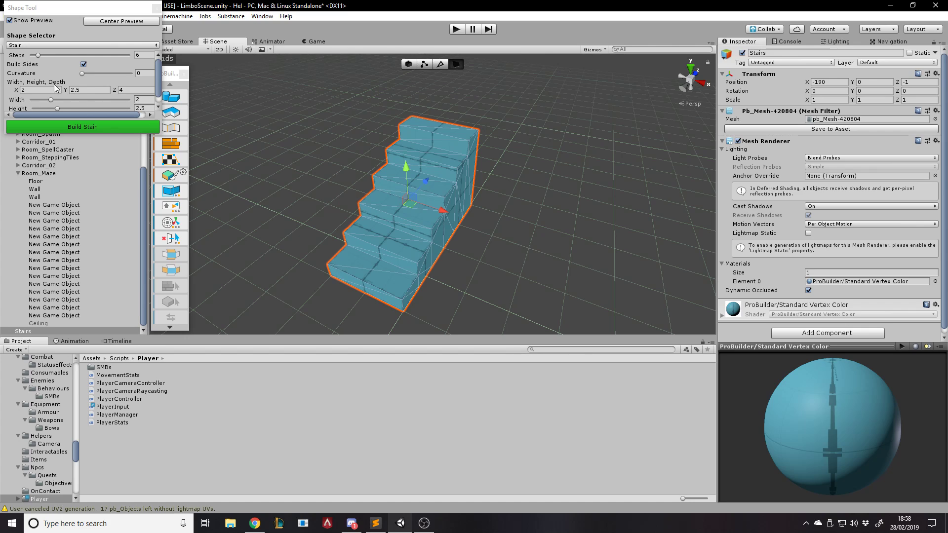
{"action": "left_click_drag", "start_coordinate": [87, 76], "coordinate": [138, 71]}
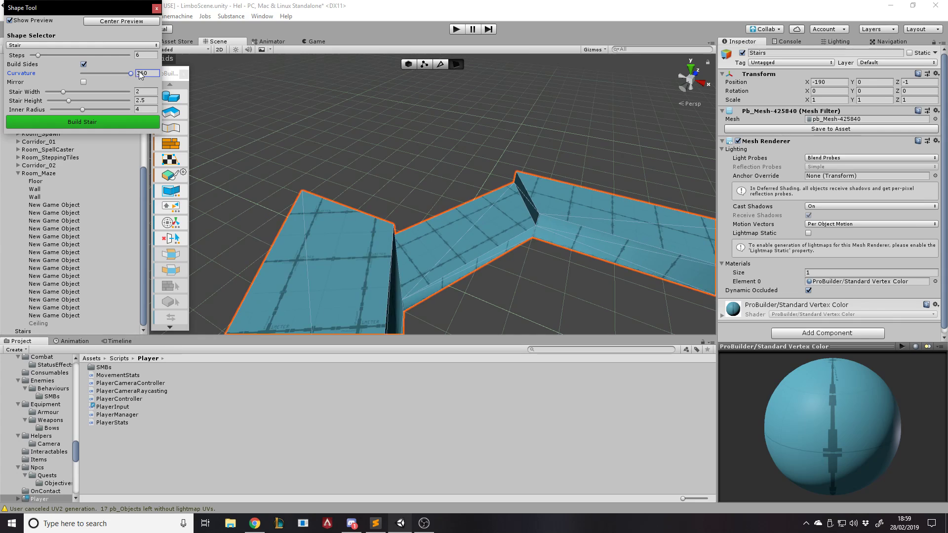
Set the stair preview's steps to 20, reduce its inner radius to about 2.9, and lower the steps to 7
{"action": "key", "text": "s"}
{"action": "right_click_drag", "start_coordinate": [365, 172], "coordinate": [635, 208]}
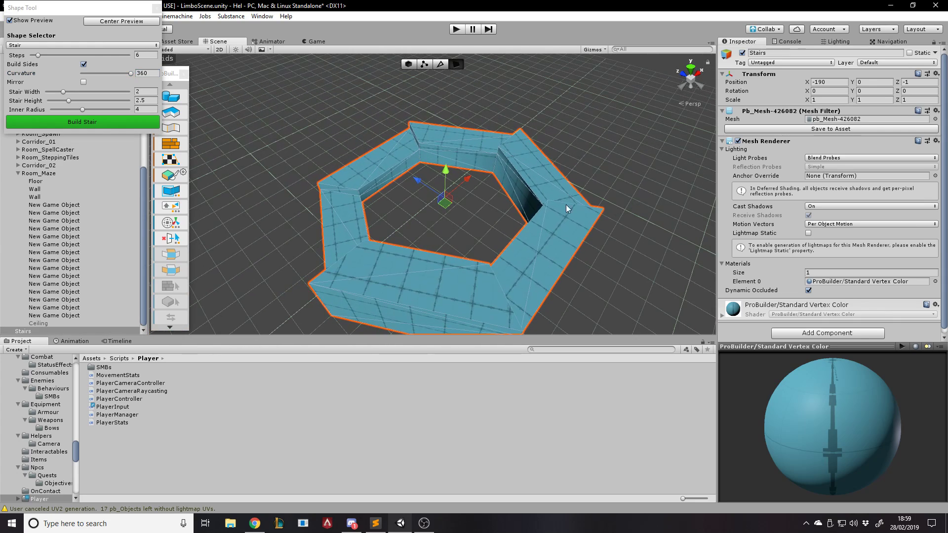
{"action": "left_click_drag", "start_coordinate": [40, 55], "coordinate": [61, 68]}
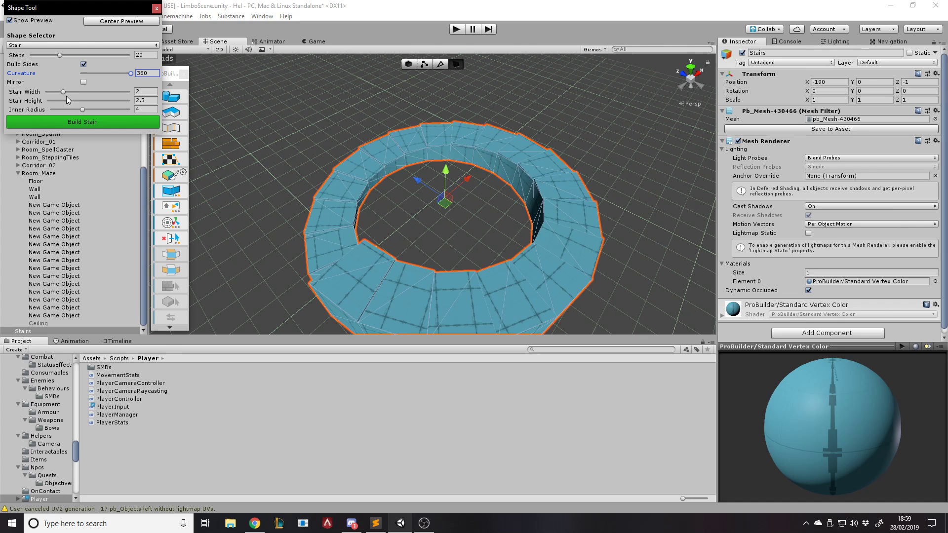
{"action": "mouse_move", "coordinate": [82, 109]}
{"action": "left_mouse_down"}
{"action": "mouse_move", "coordinate": [62, 109]}
{"action": "mouse_move", "coordinate": [101, 109]}
{"action": "mouse_move", "coordinate": [75, 109]}
{"action": "left_mouse_up"}
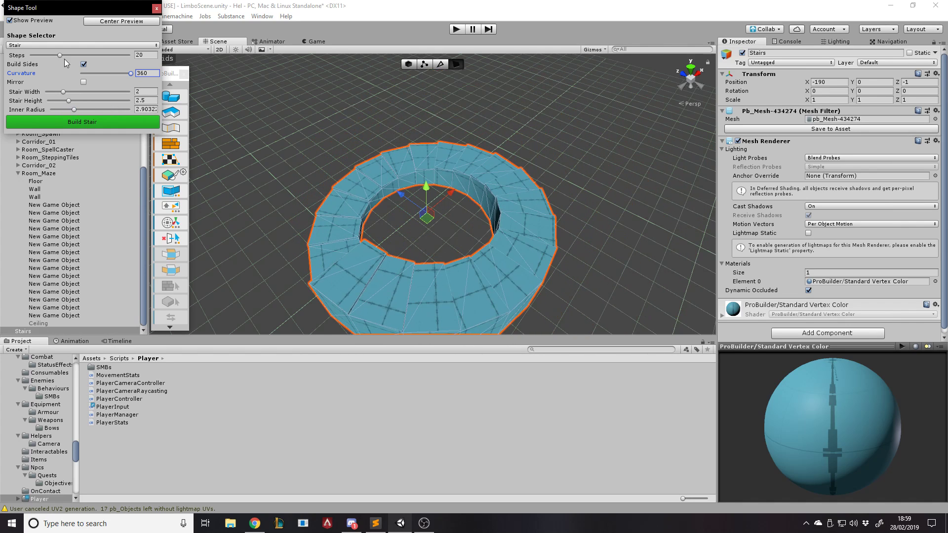
{"action": "left_click_drag", "start_coordinate": [64, 59], "coordinate": [41, 57]}
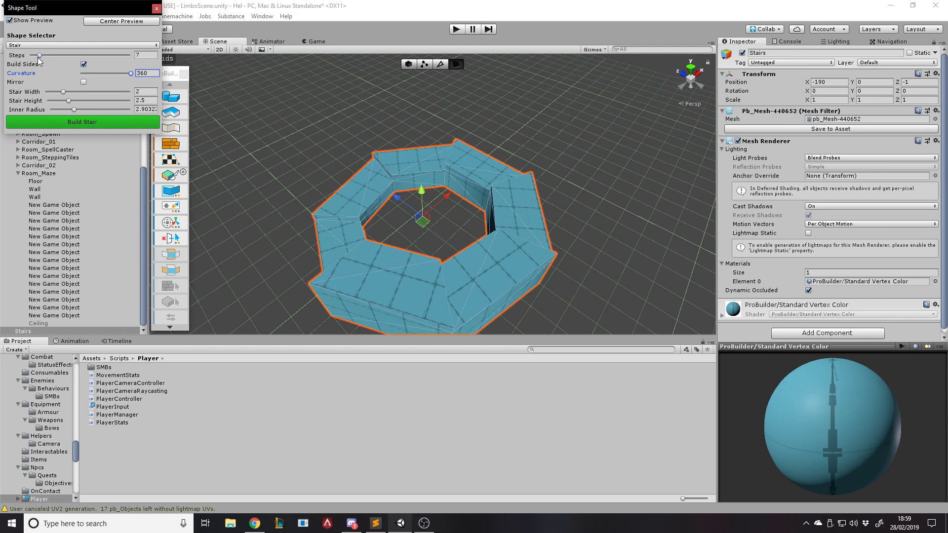
Preview the Prism shape and switch the preview to the Plane shape
{"action": "left_click", "coordinate": [34, 45]}
{"action": "left_click", "coordinate": [35, 77]}
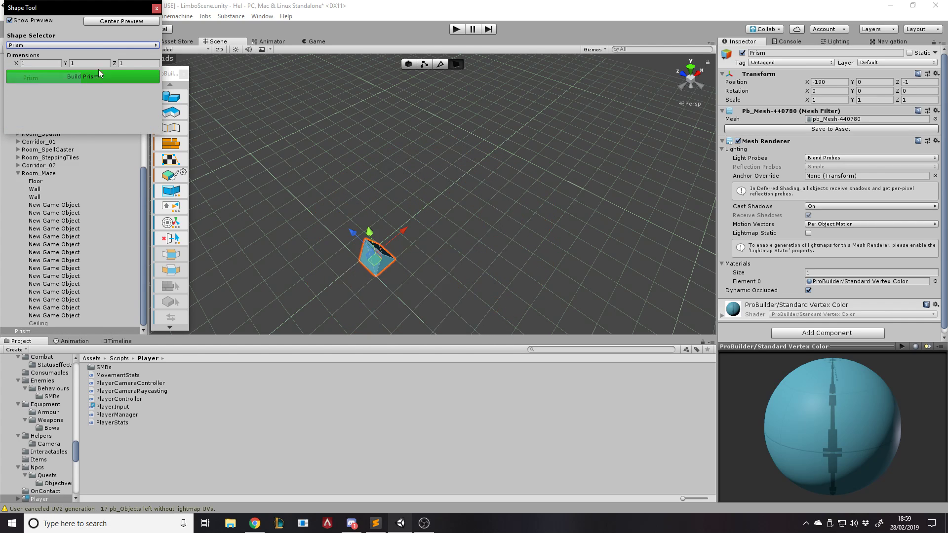
{"action": "left_click", "coordinate": [48, 46]}
{"action": "left_click", "coordinate": [49, 100]}
Preview the Door shape and set its total width to 5.86, total height to 5.84 and total depth to 0.01
{"action": "left_click", "coordinate": [64, 45]}
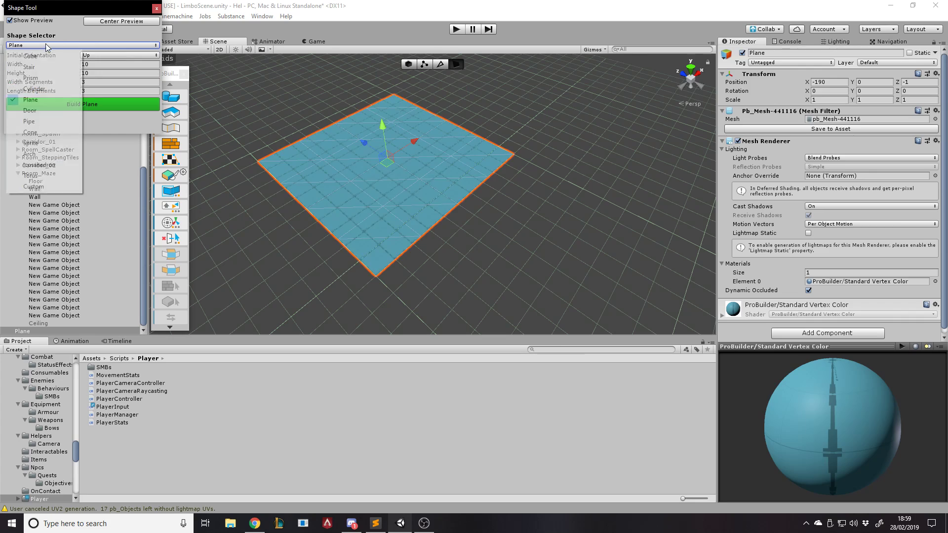
{"action": "left_click", "coordinate": [39, 109]}
{"action": "key", "text": "w"}
{"action": "right_click_drag", "start_coordinate": [368, 175], "coordinate": [277, 133]}
{"action": "key", "text": "d"}
{"action": "key", "text": "s"}
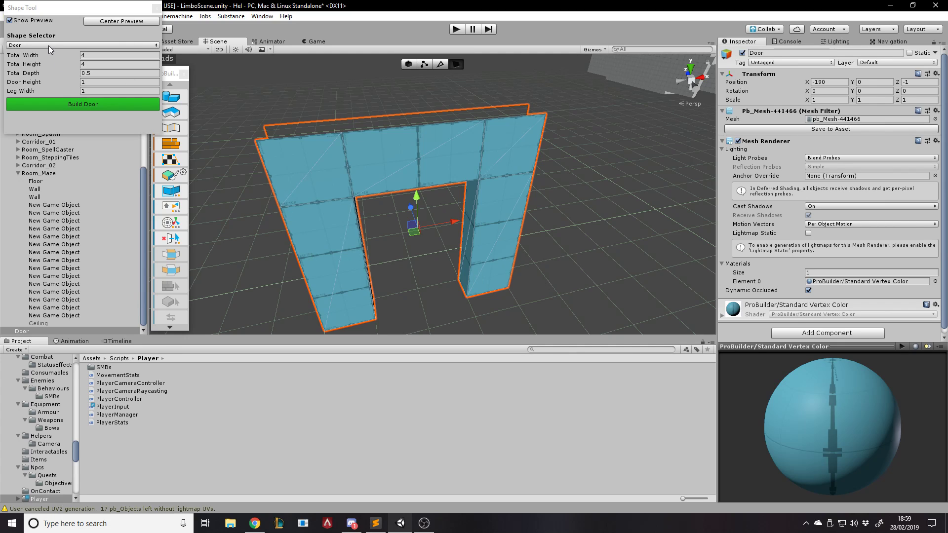
{"action": "left_click_drag", "start_coordinate": [24, 56], "coordinate": [51, 66]}
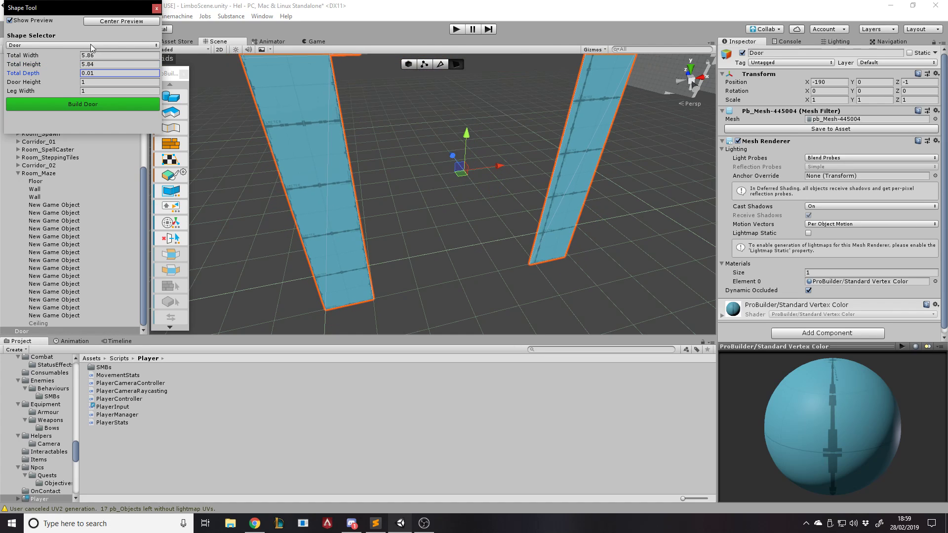
Preview the Torus shape with its horizontal circumference at 360 and bring it into full view
{"action": "left_click", "coordinate": [51, 45]}
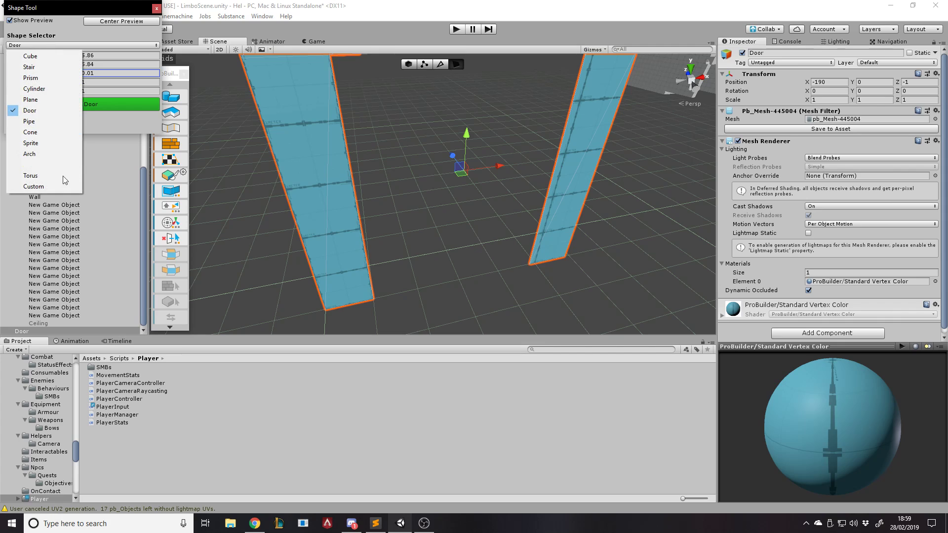
{"action": "left_click", "coordinate": [47, 176]}
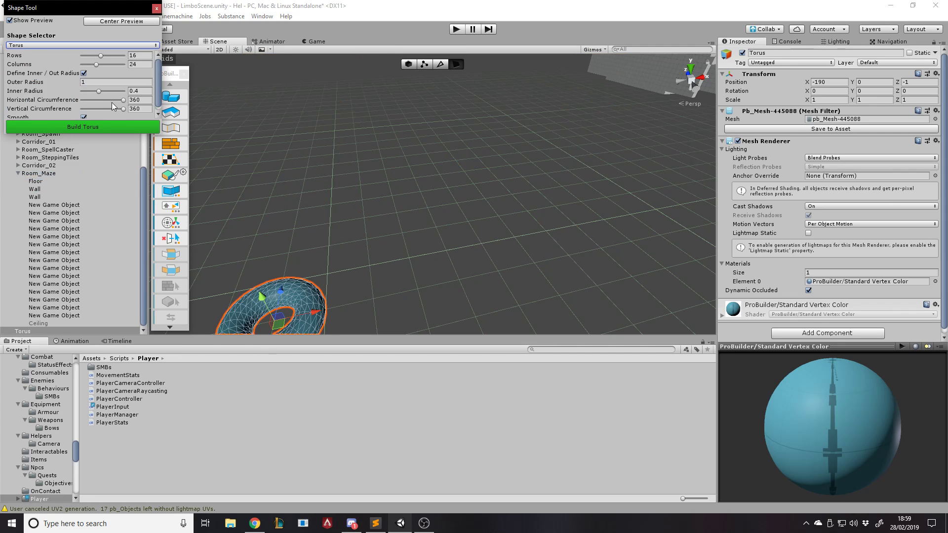
{"action": "mouse_move", "coordinate": [123, 100]}
{"action": "left_mouse_down"}
{"action": "mouse_move", "coordinate": [114, 98]}
{"action": "mouse_move", "coordinate": [140, 98]}
{"action": "left_mouse_up"}
{"action": "right_click_drag", "start_coordinate": [272, 140], "coordinate": [343, 180]}
{"action": "key", "text": "a"}
{"action": "key", "text": "w"}
{"action": "key", "text": "s"}
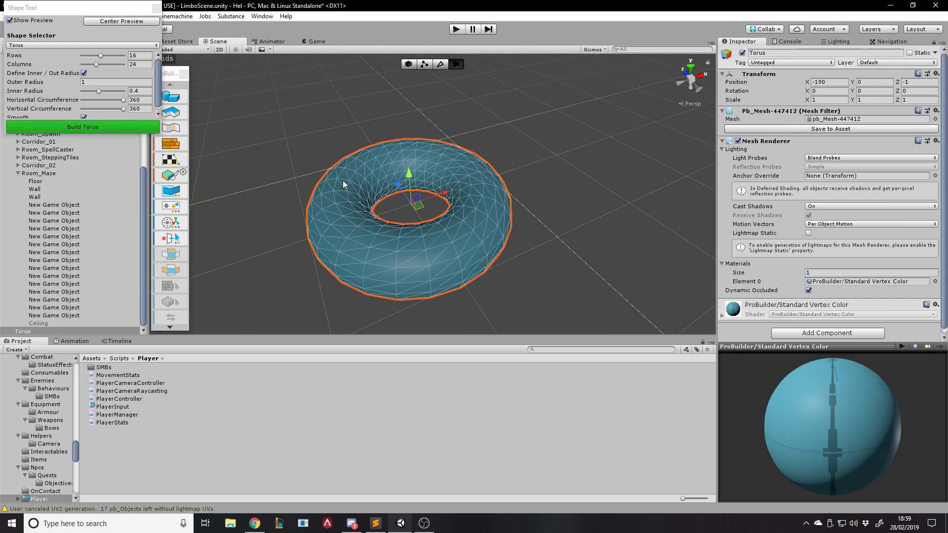
Look through the available shapes once more and close the Shape Tool without building anything
{"action": "left_click", "coordinate": [14, 45]}
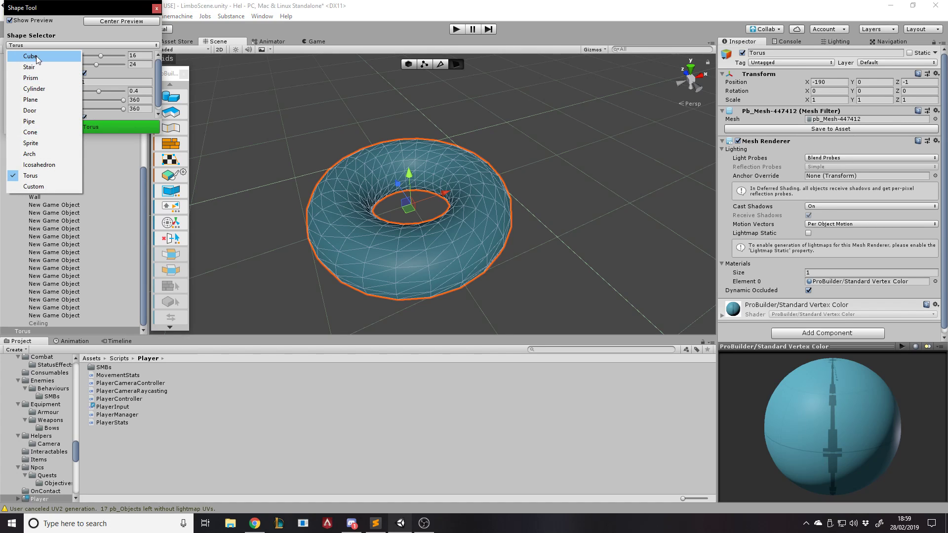
{"action": "left_click", "coordinate": [82, 43]}
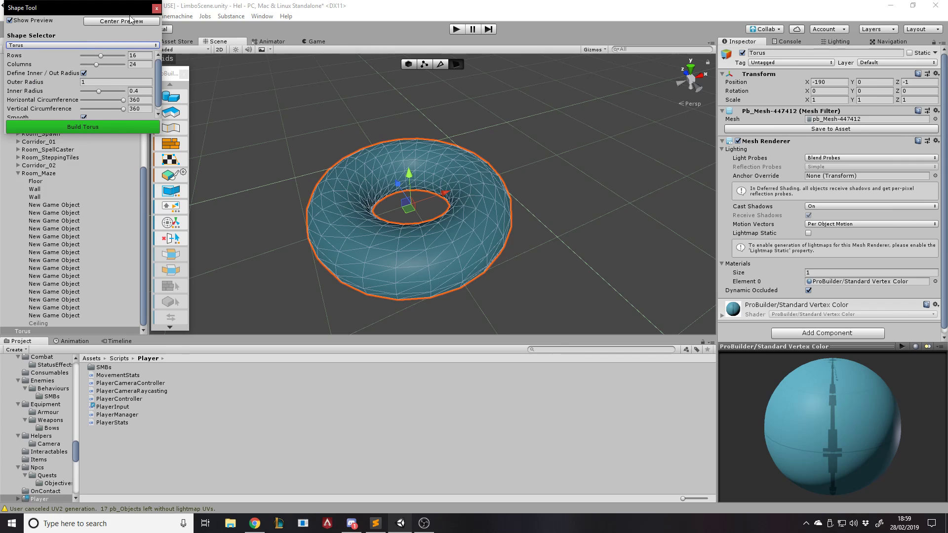
{"action": "left_click", "coordinate": [155, 9]}
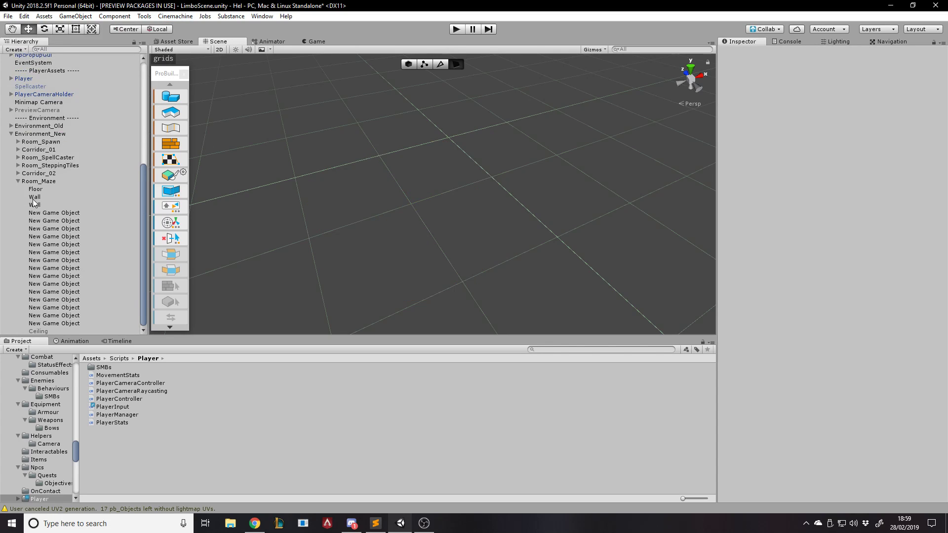
{"action": "scroll", "coordinate": [16, 179], "scroll_direction": "up", "scroll_amount": 6}
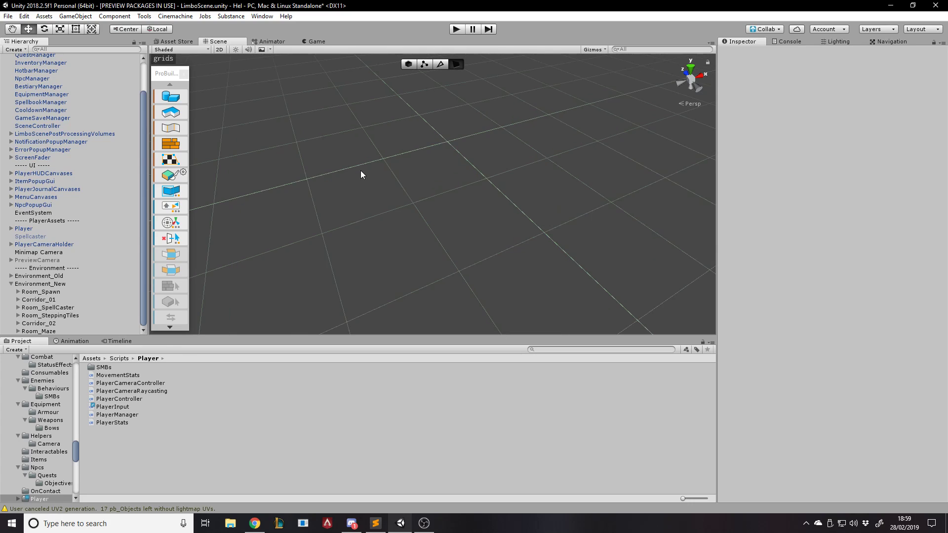
Draw a flat 2 by 2 square poly shape on the empty grid and finalize it with an extrusion of 0
{"action": "left_click", "coordinate": [171, 114]}
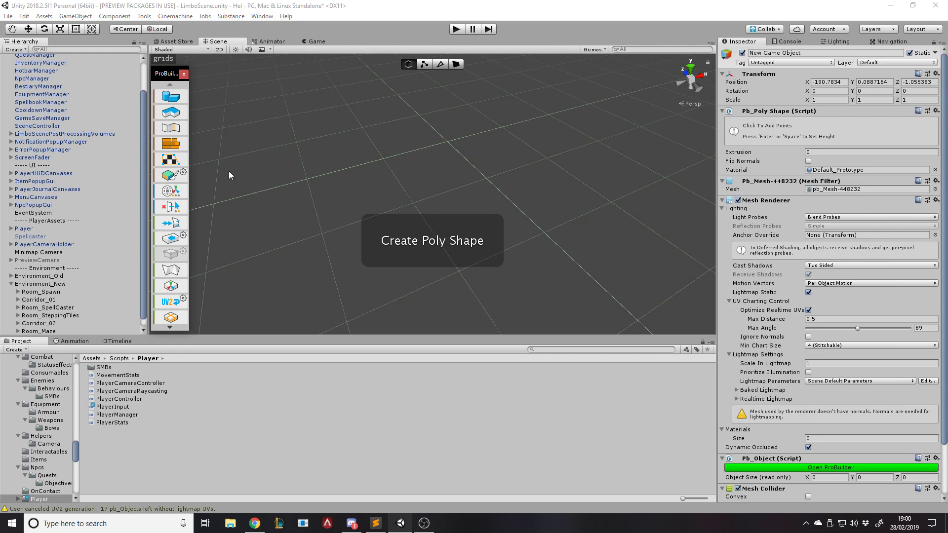
{"action": "right_click_drag", "start_coordinate": [491, 175], "coordinate": [528, 141]}
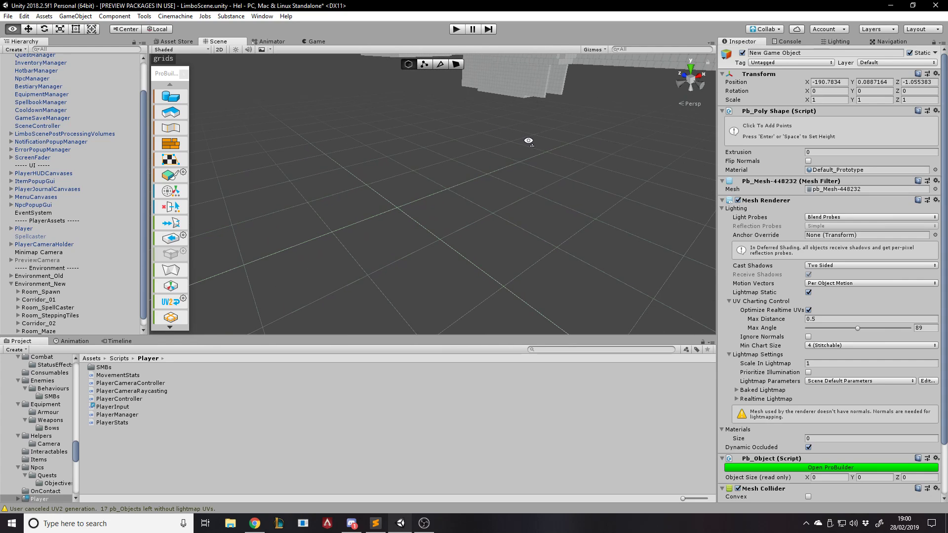
{"action": "right_click_drag", "start_coordinate": [325, 187], "coordinate": [296, 187]}
{"action": "scroll", "coordinate": [86, 220], "scroll_direction": "down", "scroll_amount": 1}
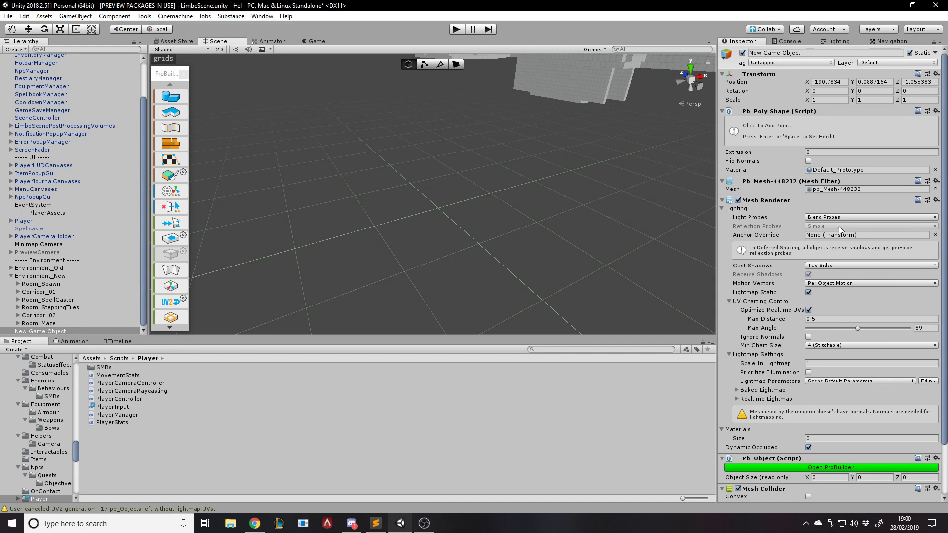
{"action": "scroll", "coordinate": [825, 232], "scroll_direction": "down", "scroll_amount": 2}
{"action": "scroll", "coordinate": [825, 232], "scroll_direction": "up", "scroll_amount": 2}
{"action": "left_click_drag", "start_coordinate": [450, 229], "coordinate": [470, 217], "text": "alt"}
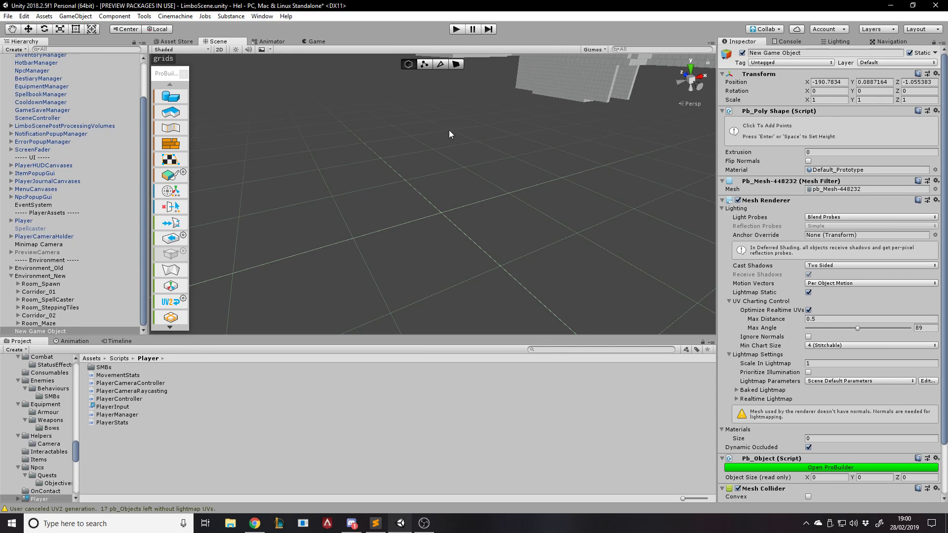
{"action": "right_click_drag", "start_coordinate": [455, 211], "coordinate": [472, 212]}
{"action": "scroll", "coordinate": [440, 217], "scroll_direction": "up", "scroll_amount": 5}
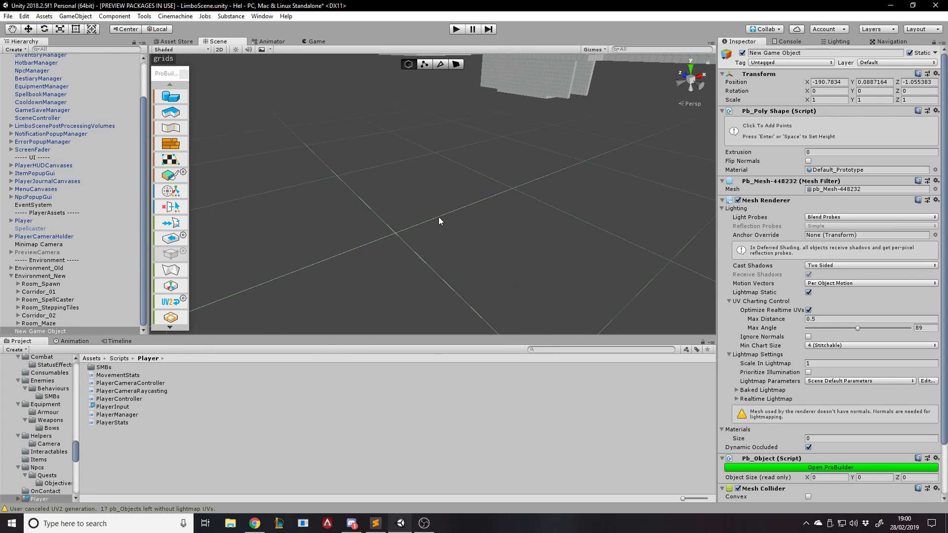
{"action": "left_click", "coordinate": [394, 233]}
{"action": "left_click_drag", "start_coordinate": [395, 232], "coordinate": [444, 312], "text": "alt"}
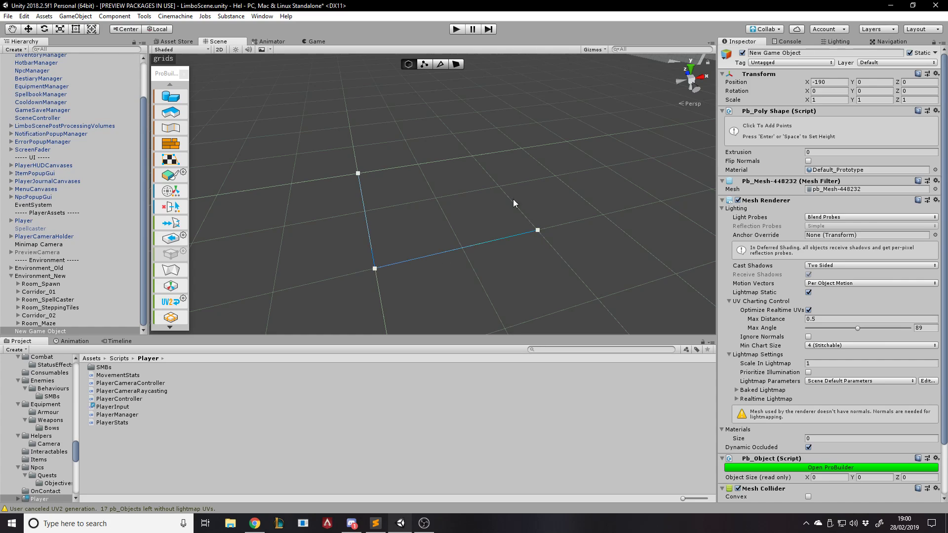
{"action": "left_click", "coordinate": [358, 173]}
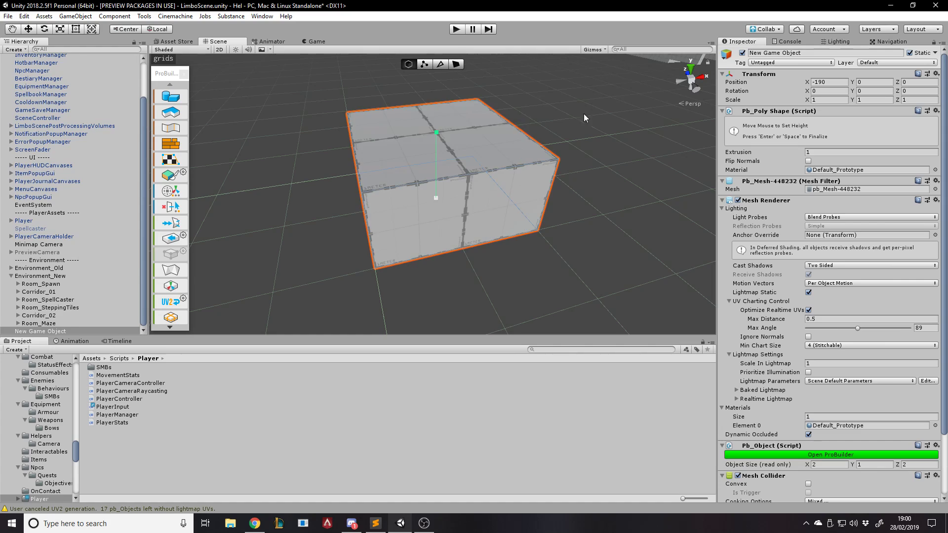
{"action": "key", "text": "Return"}
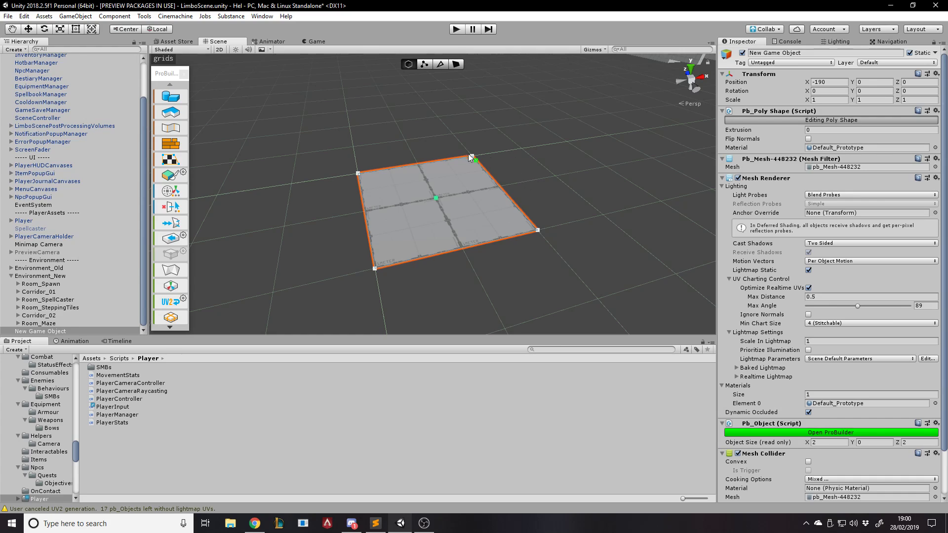
{"action": "key", "text": "Return"}
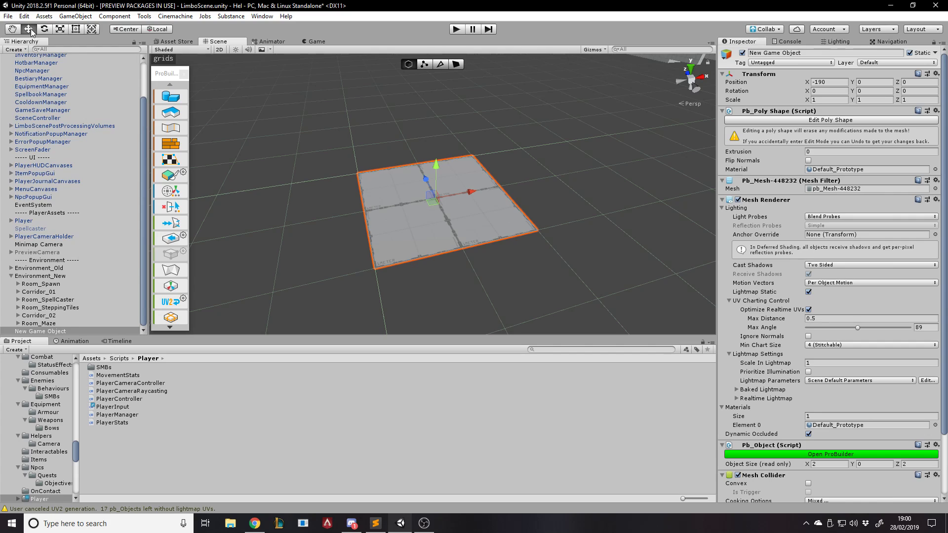
Try moving and scaling the whole flat square, and undo the change
{"action": "left_click_drag", "start_coordinate": [484, 199], "coordinate": [434, 182]}
{"action": "key", "text": "r"}
{"action": "left_click_drag", "start_coordinate": [474, 191], "coordinate": [508, 220]}
{"action": "key", "text": "ctrl+z"}
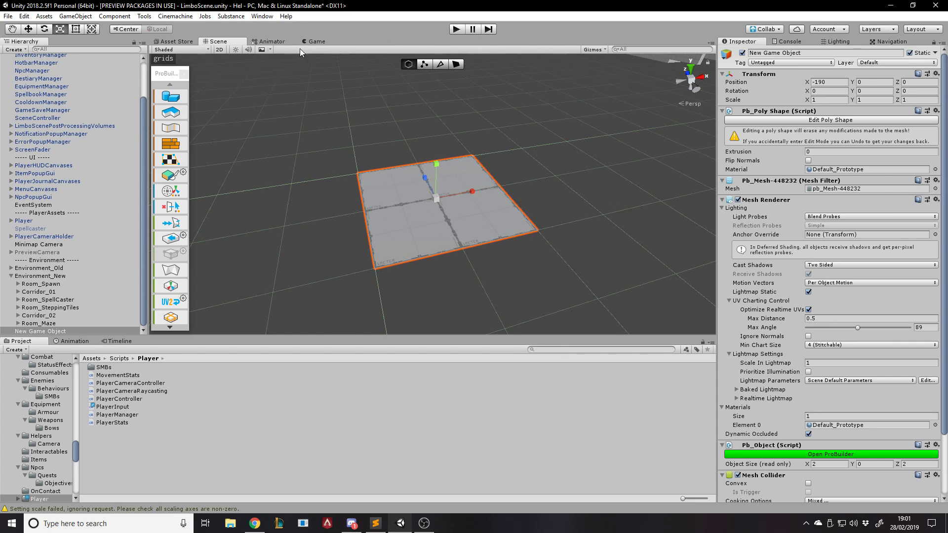
Switch to edge selection, pick the square's outer edge on the positive X side, and activate the Move tool
{"action": "left_click", "coordinate": [442, 66]}
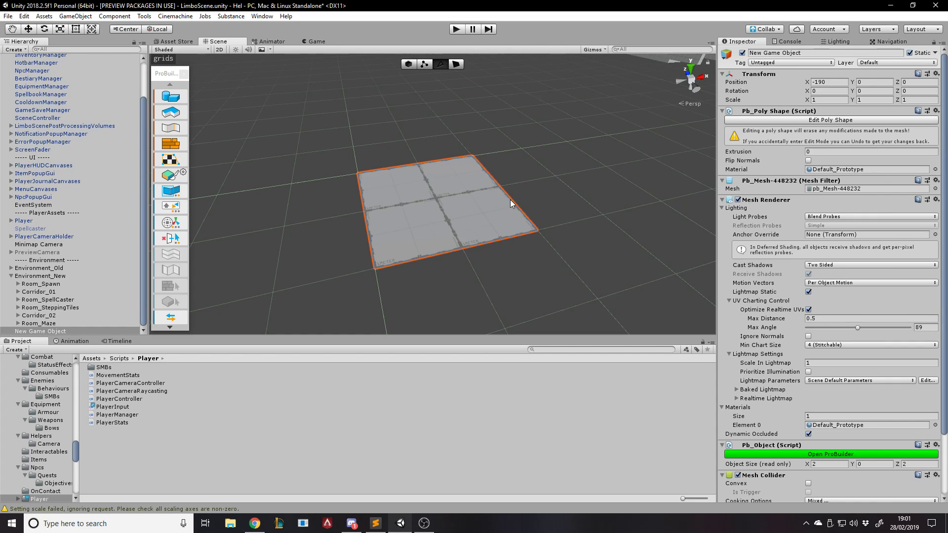
{"action": "left_click", "coordinate": [511, 197]}
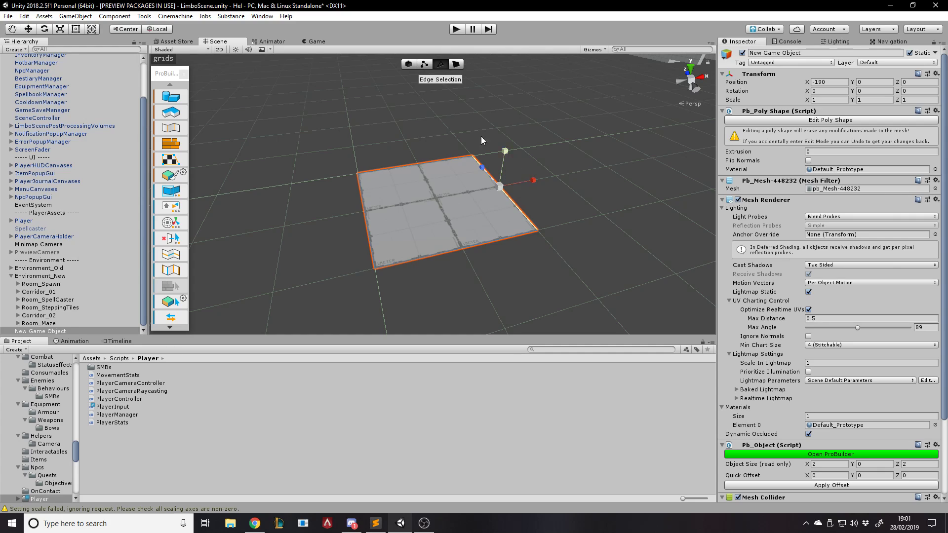
{"action": "key", "text": "w"}
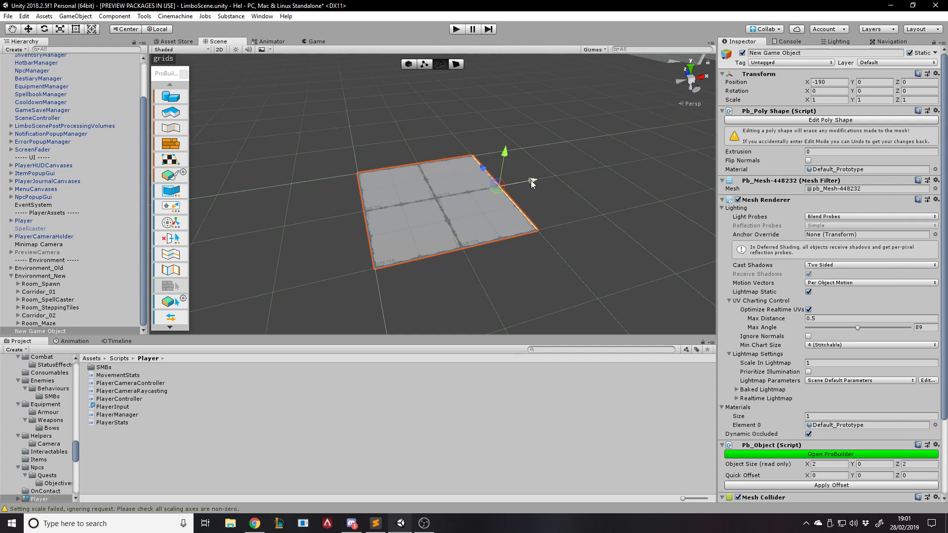
Extrude the selected edge along X in two segments, extending the surface to 6 by 2 units
{"action": "left_click_drag", "start_coordinate": [568, 180], "coordinate": [537, 179], "text": "alt"}
{"action": "left_click_drag", "start_coordinate": [430, 176], "coordinate": [653, 161], "text": "shift"}
{"action": "key", "text": "ctrl+z"}
{"action": "left_click_drag", "start_coordinate": [427, 185], "coordinate": [542, 195], "text": "shift"}
{"action": "left_click_drag", "start_coordinate": [600, 184], "coordinate": [703, 168], "text": "shift"}
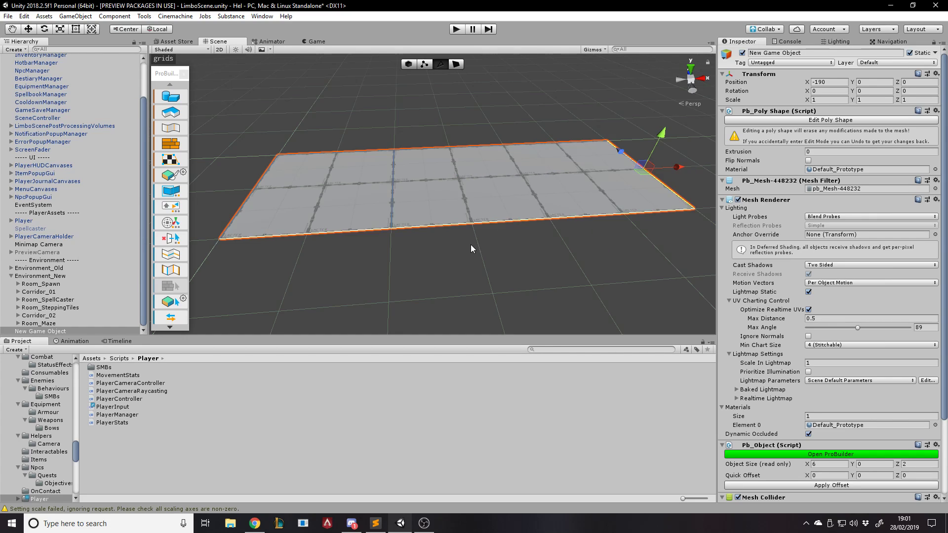
Pull the middle segment's near edge outward along Z, widening the surface to 6 by 4 units
{"action": "left_click", "coordinate": [479, 224]}
{"action": "left_click_drag", "start_coordinate": [465, 200], "coordinate": [489, 351]}
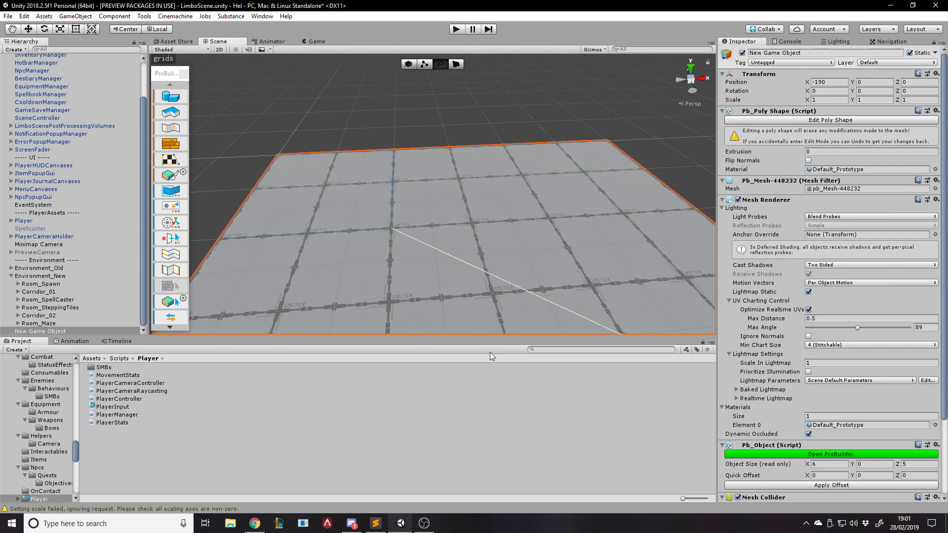
{"action": "left_click_drag", "start_coordinate": [503, 281], "coordinate": [660, 277], "text": "alt"}
{"action": "scroll", "coordinate": [522, 233], "scroll_direction": "down", "scroll_amount": 5}
{"action": "left_click", "coordinate": [522, 233]}
{"action": "left_click_drag", "start_coordinate": [522, 233], "coordinate": [425, 243], "text": "alt"}
Select the diagonal inner edge, try shifting it along Z, and select the surface's long outer edge
{"action": "left_click", "coordinate": [446, 183]}
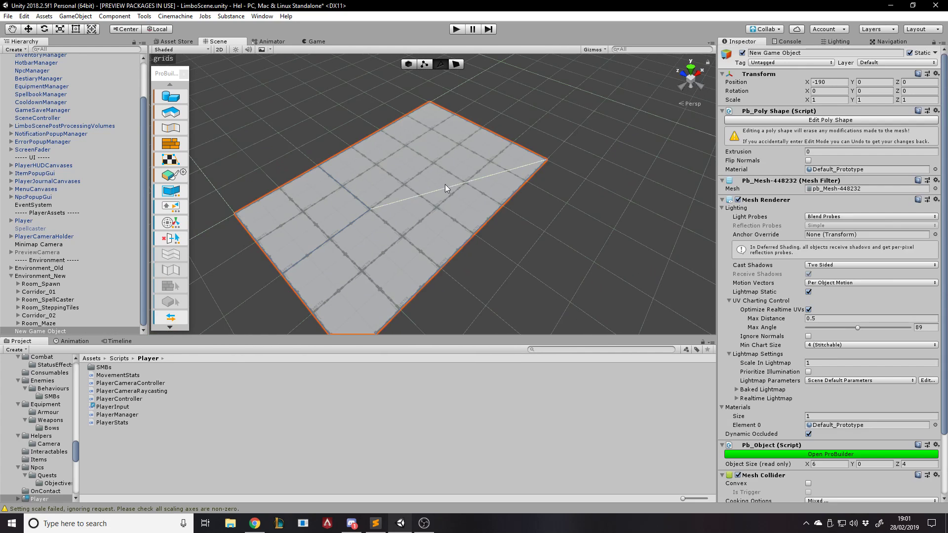
{"action": "left_click", "coordinate": [448, 186]}
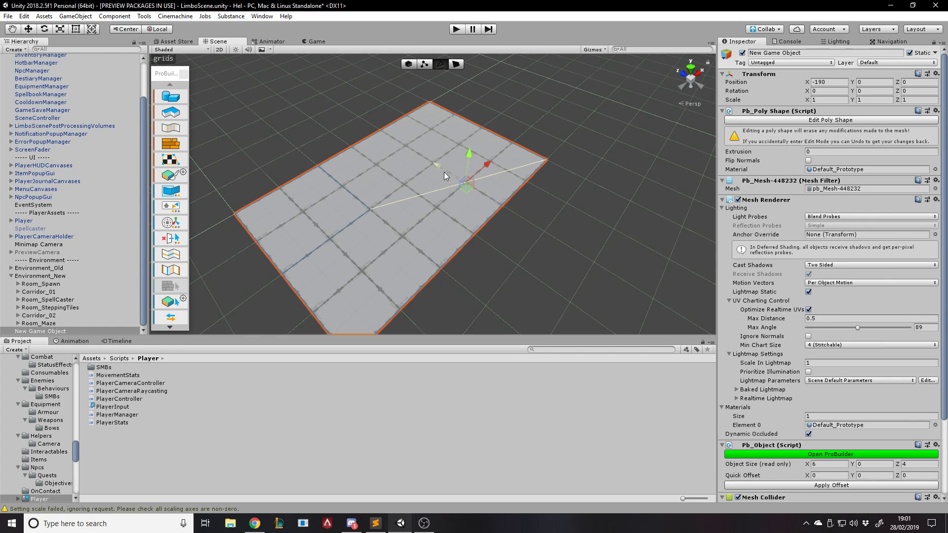
{"action": "mouse_move", "coordinate": [439, 167]}
{"action": "left_mouse_down"}
{"action": "mouse_move", "coordinate": [403, 154]}
{"action": "mouse_move", "coordinate": [446, 168]}
{"action": "left_mouse_up"}
{"action": "left_click", "coordinate": [471, 218]}
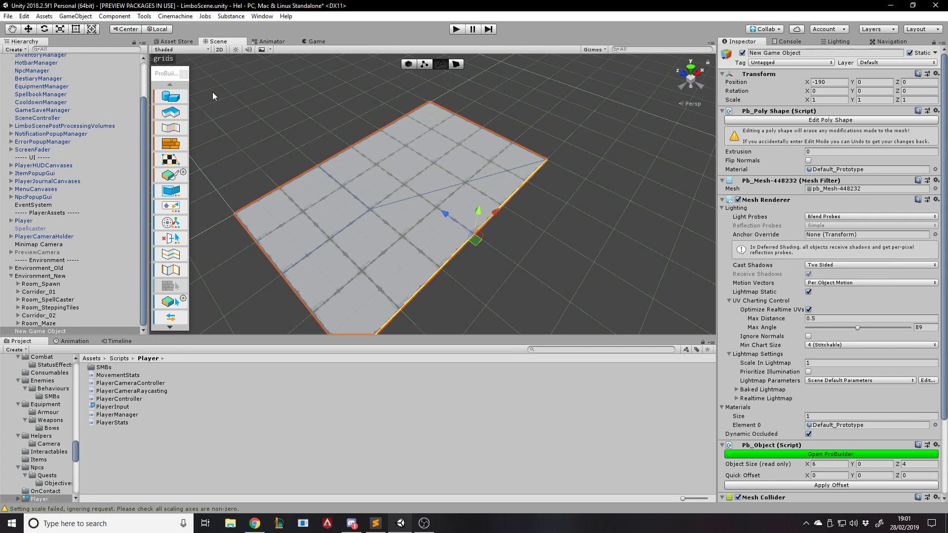
Undo the edge edits back to the original 2 by 2 square with its outer X edge selected
{"action": "left_click", "coordinate": [411, 140]}
{"action": "key", "text": "ctrl+z"}
{"action": "key", "text": "ctrl+z"}
{"action": "key", "text": "ctrl+z"}
{"action": "key", "text": "ctrl+z"}
{"action": "key", "text": "ctrl+z"}
{"action": "key", "text": "ctrl+z"}
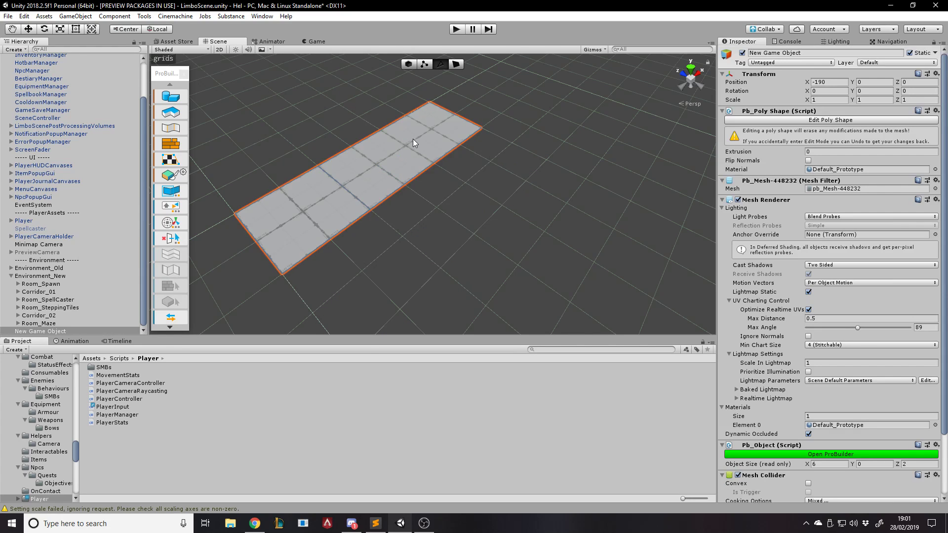
{"action": "right_click_drag", "start_coordinate": [390, 149], "coordinate": [301, 167]}
{"action": "scroll", "coordinate": [371, 126], "scroll_direction": "up", "scroll_amount": 4}
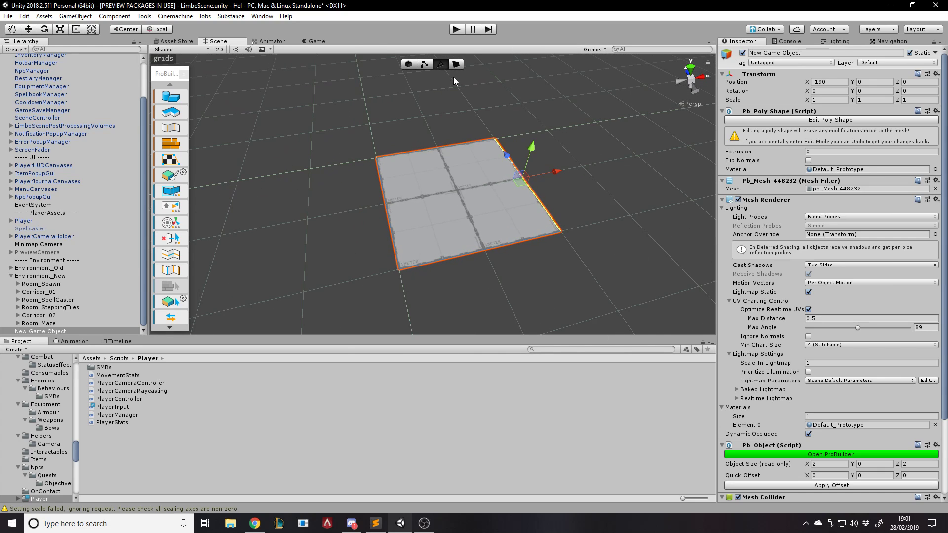
Extrude the square surface's face 1 unit upward to form a block
{"action": "left_click", "coordinate": [491, 196]}
{"action": "left_click_drag", "start_coordinate": [492, 195], "coordinate": [548, 188], "text": "alt"}
{"action": "right_click_drag", "start_coordinate": [548, 188], "coordinate": [546, 191]}
{"action": "scroll", "coordinate": [546, 191], "scroll_direction": "up", "scroll_amount": 5}
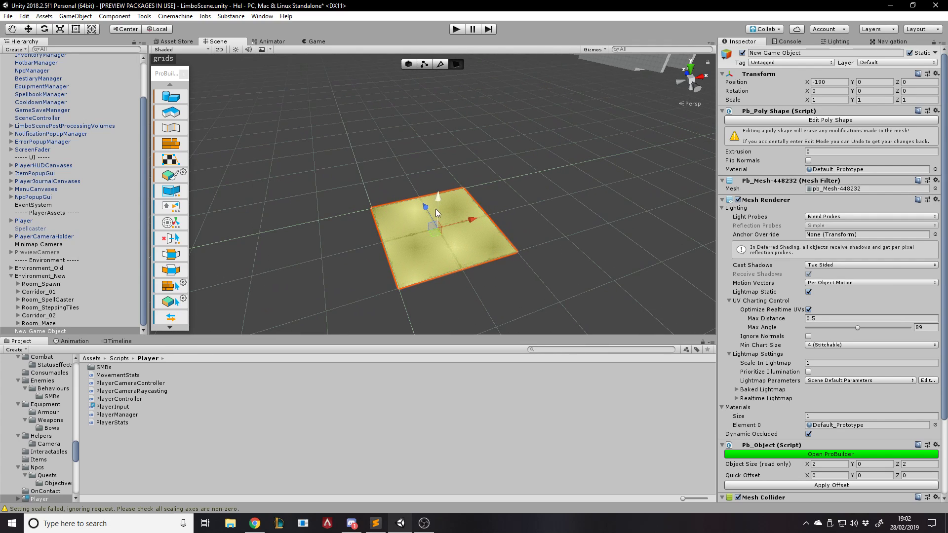
{"action": "left_click_drag", "start_coordinate": [440, 202], "coordinate": [507, 143], "text": "shift"}
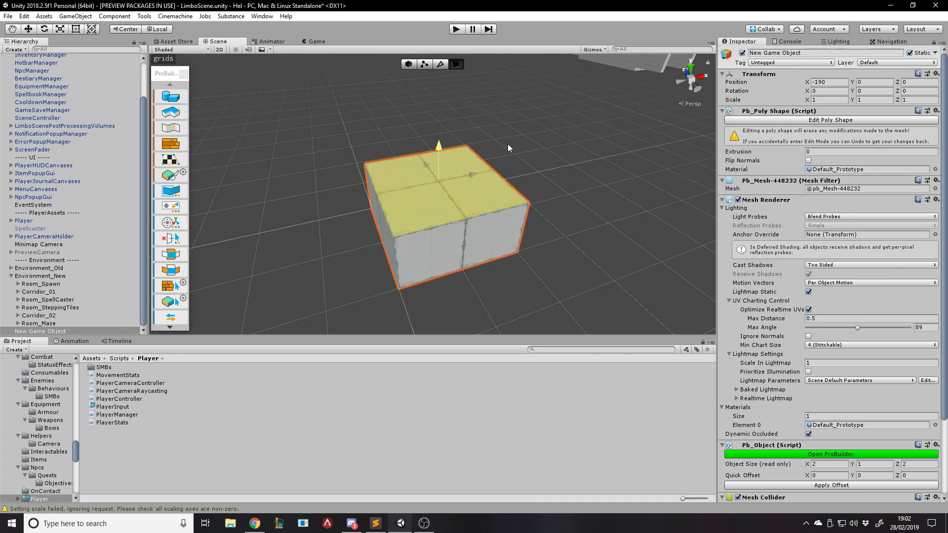
Pull the block's side face outward along X, lengthening the block to 4 units
{"action": "left_click_drag", "start_coordinate": [510, 229], "coordinate": [407, 183], "text": "alt"}
{"action": "left_click", "coordinate": [423, 191]}
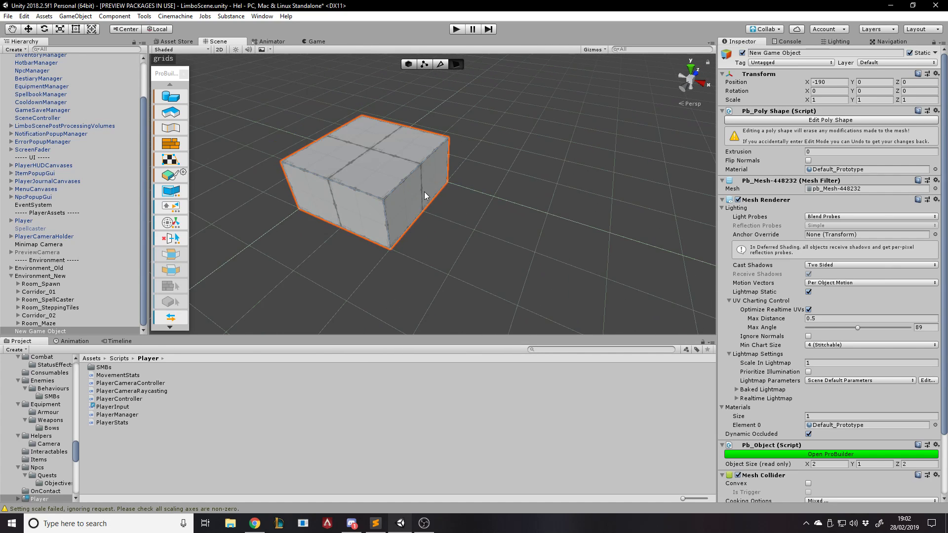
{"action": "left_click", "coordinate": [424, 192]}
{"action": "left_click_drag", "start_coordinate": [457, 200], "coordinate": [597, 212]}
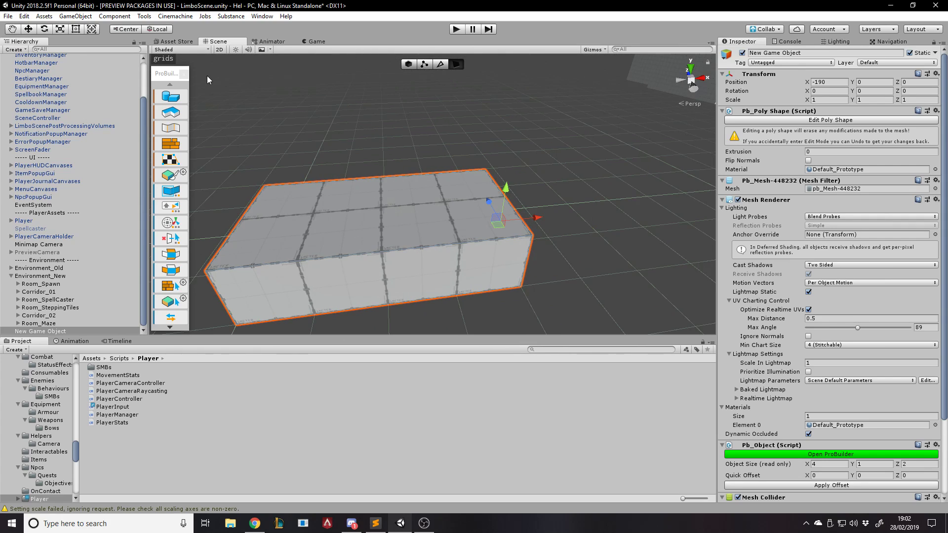
Lower the top edge at one end of the block to ground level, turning the top into a slope
{"action": "left_click", "coordinate": [399, 111]}
{"action": "left_click_drag", "start_coordinate": [440, 161], "coordinate": [372, 212], "text": "alt"}
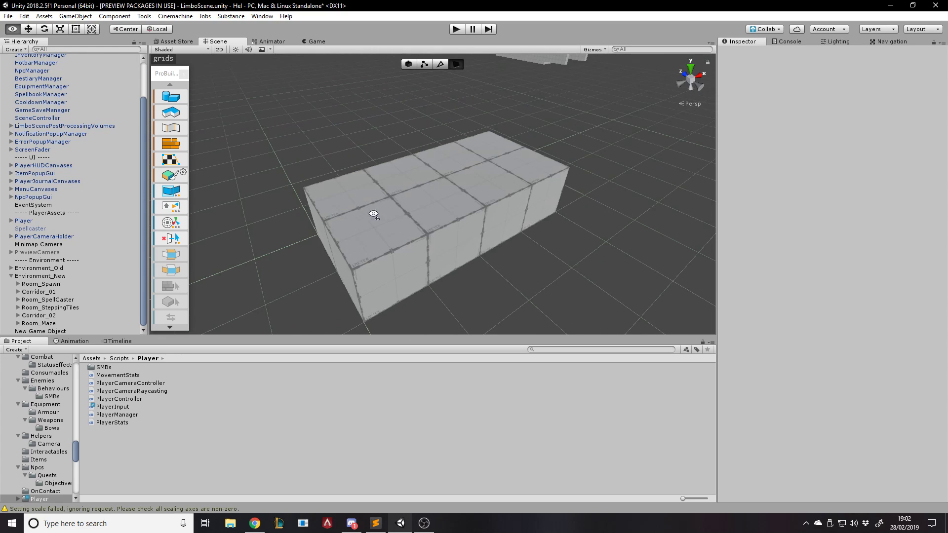
{"action": "left_click", "coordinate": [441, 64]}
{"action": "left_click", "coordinate": [332, 229]}
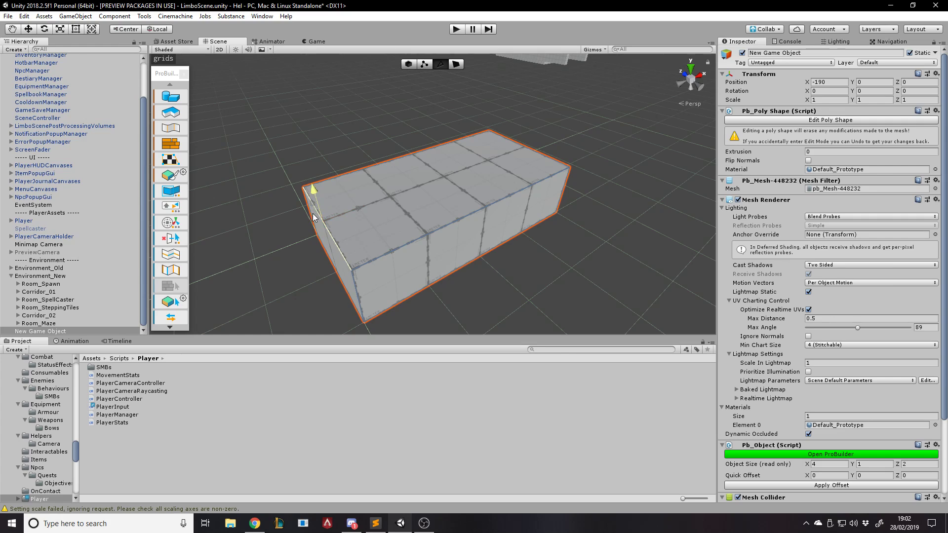
{"action": "left_click_drag", "start_coordinate": [322, 197], "coordinate": [338, 251]}
Raise the top edge at the opposite end of the ramp to a height of 2 units
{"action": "left_click", "coordinate": [559, 159]}
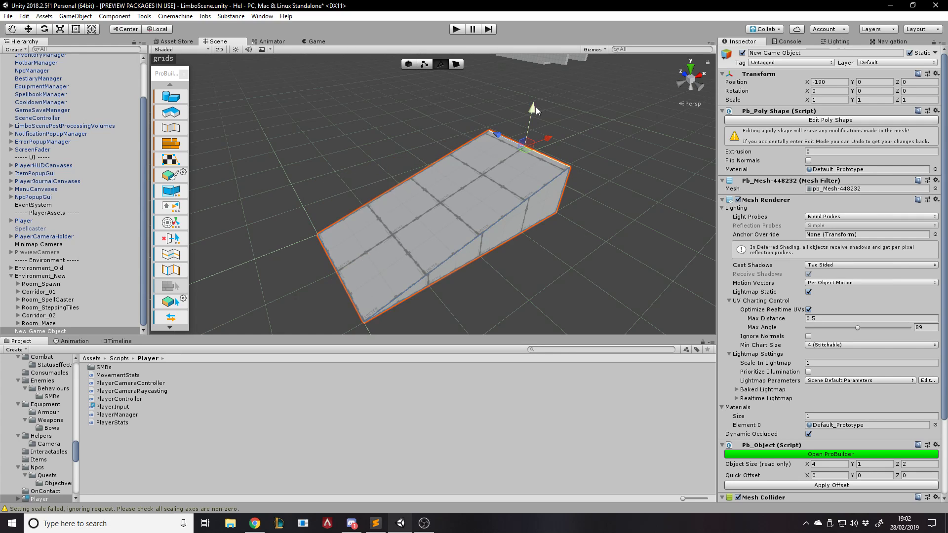
{"action": "left_click_drag", "start_coordinate": [535, 108], "coordinate": [534, 73]}
{"action": "left_click_drag", "start_coordinate": [656, 207], "coordinate": [617, 179], "text": "alt"}
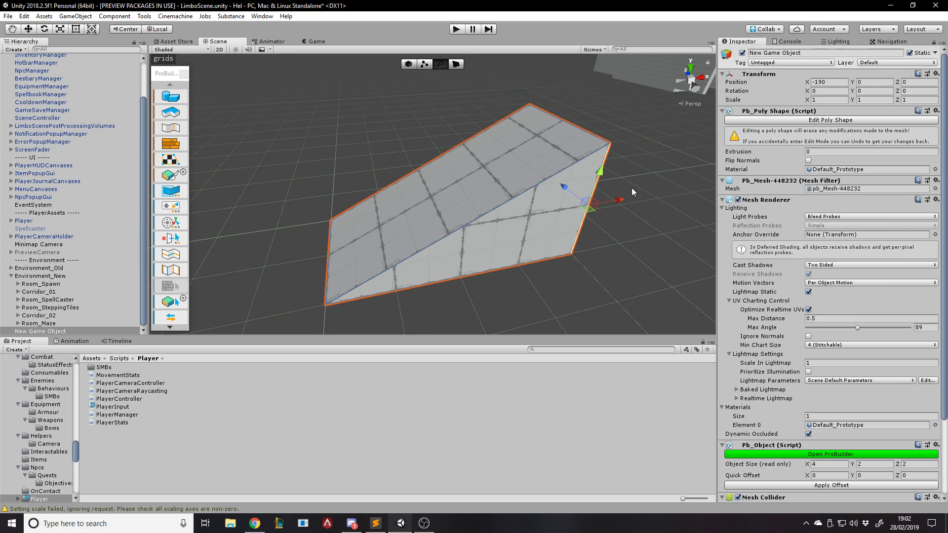
Examine the ramp's individual edges by selecting the sloped, base, top and vertical edges from several angles
{"action": "left_click", "coordinate": [639, 170]}
{"action": "left_click", "coordinate": [387, 89]}
{"action": "left_click_drag", "start_coordinate": [499, 199], "coordinate": [458, 201], "text": "alt"}
{"action": "left_click", "coordinate": [360, 203]}
{"action": "right_click_drag", "start_coordinate": [458, 202], "coordinate": [480, 151]}
{"action": "left_click", "coordinate": [500, 186]}
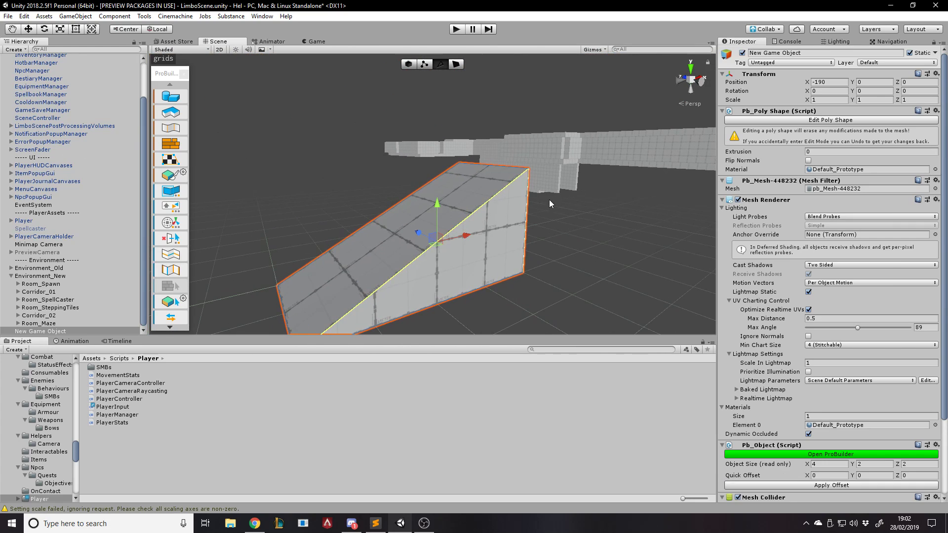
{"action": "right_click_drag", "start_coordinate": [548, 200], "coordinate": [410, 237]}
{"action": "left_click", "coordinate": [402, 231]}
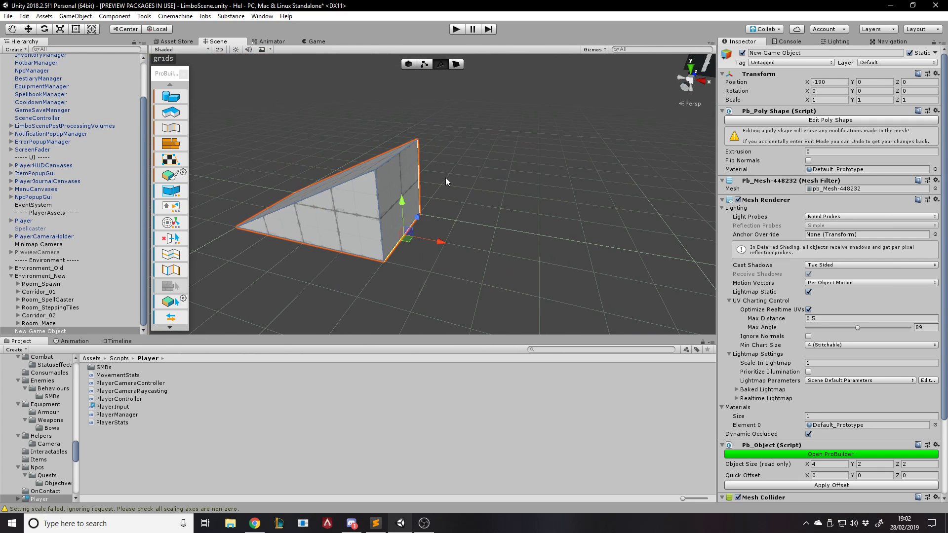
{"action": "right_click_drag", "start_coordinate": [445, 176], "coordinate": [437, 163]}
{"action": "left_click", "coordinate": [396, 173]}
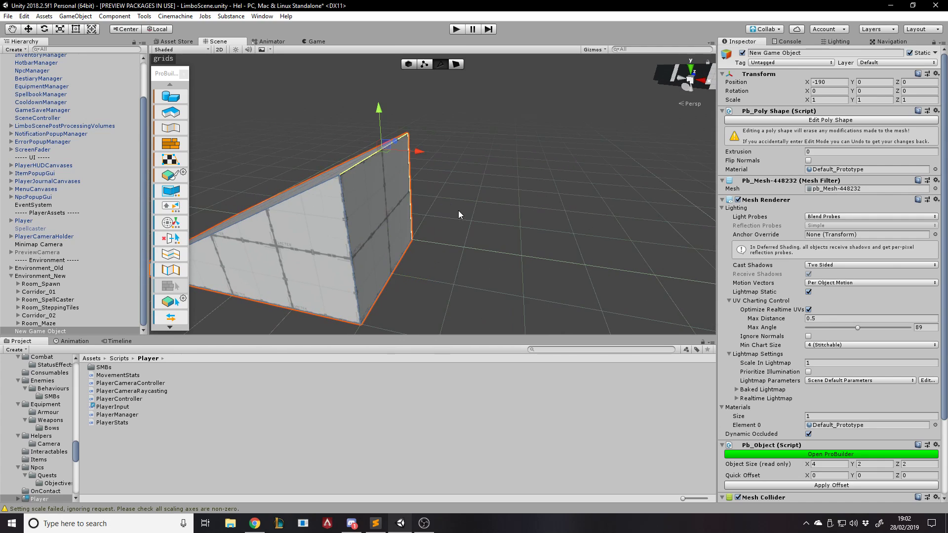
{"action": "left_click", "coordinate": [410, 191]}
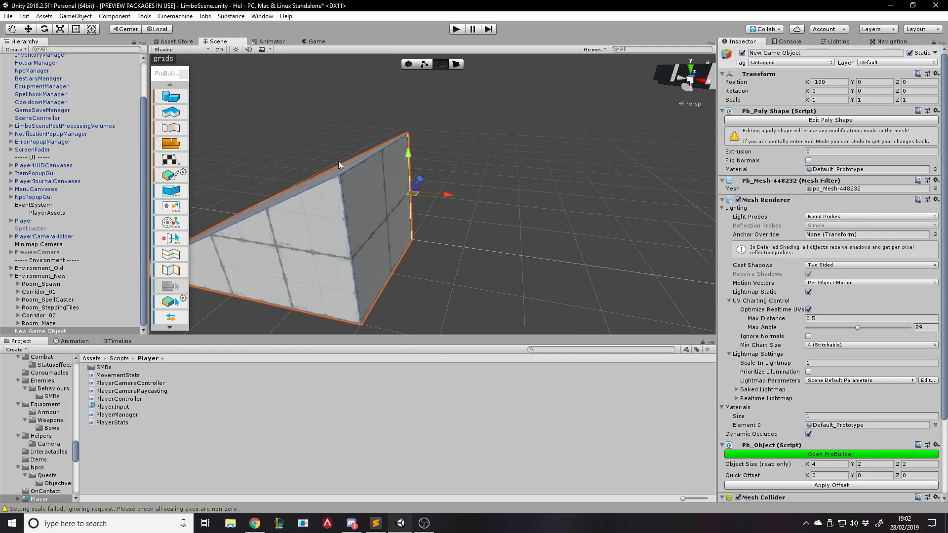
Try stretching the ramp to 9 units by moving its tall end face along X, and undo the move
{"action": "left_click", "coordinate": [458, 64]}
{"action": "left_click", "coordinate": [380, 197]}
{"action": "left_click_drag", "start_coordinate": [431, 256], "coordinate": [528, 260], "text": "alt"}
{"action": "left_click_drag", "start_coordinate": [510, 226], "coordinate": [605, 230], "text": "alt"}
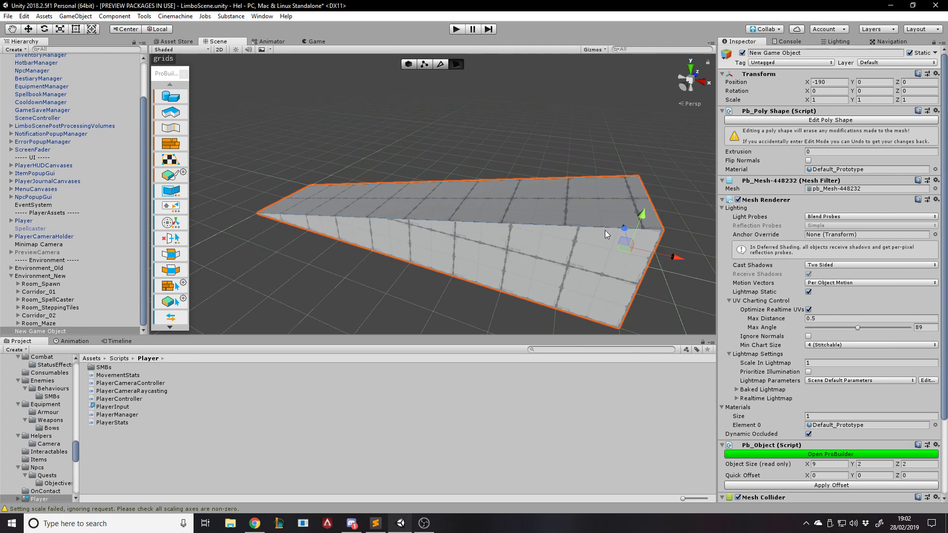
{"action": "key", "text": "ctrl+z"}
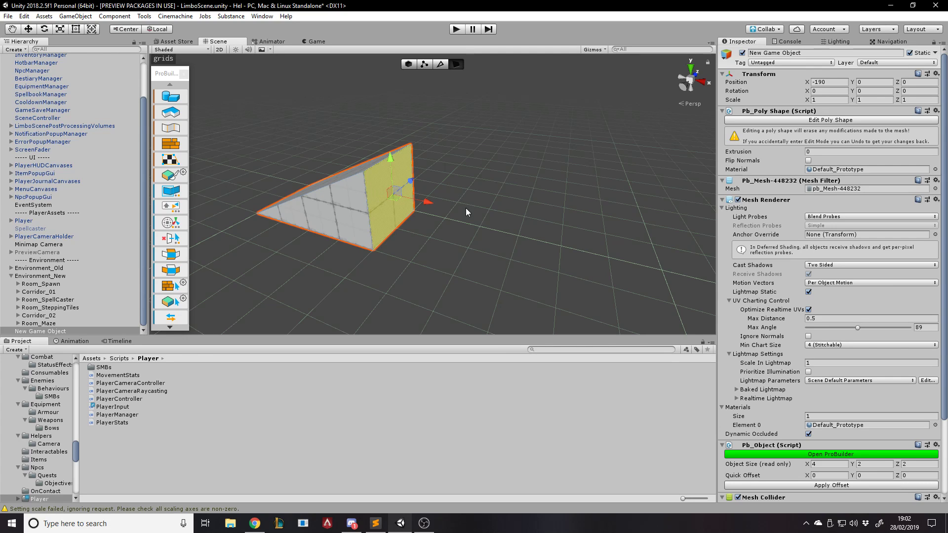
Extrude the ramp's tall end face along X to add a flat raised section, bringing the total length to 11 units
{"action": "scroll", "coordinate": [466, 208], "scroll_direction": "up", "scroll_amount": 8}
{"action": "mouse_move", "coordinate": [466, 208]}
{"action": "left_mouse_down", "text": "alt"}
{"action": "mouse_move", "coordinate": [292, 197]}
{"action": "mouse_move", "coordinate": [455, 212]}
{"action": "left_mouse_up", "text": "alt"}
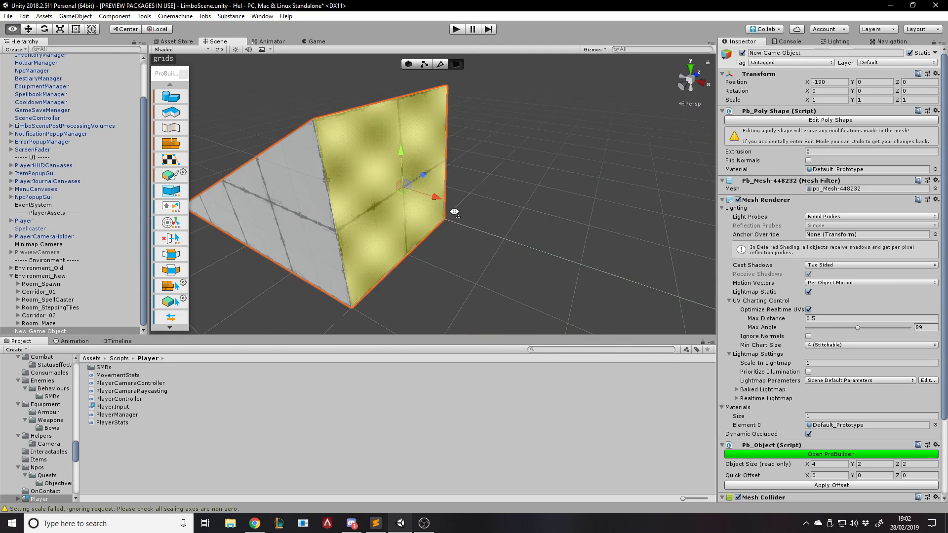
{"action": "scroll", "coordinate": [508, 217], "scroll_direction": "down", "scroll_amount": 5}
{"action": "left_click_drag", "start_coordinate": [539, 214], "coordinate": [560, 205], "text": "alt"}
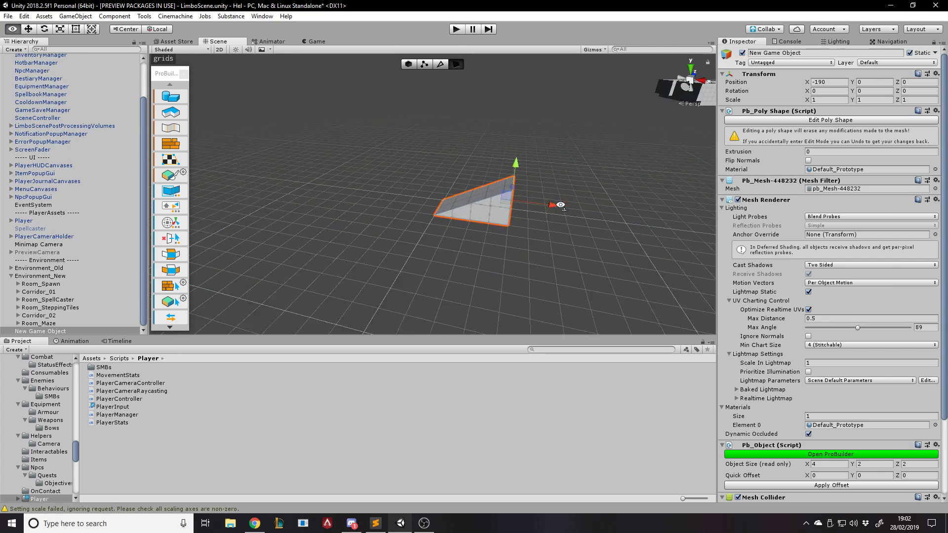
{"action": "key", "text": "d"}
{"action": "key", "text": "w"}
{"action": "right_click_drag", "start_coordinate": [560, 205], "coordinate": [548, 205]}
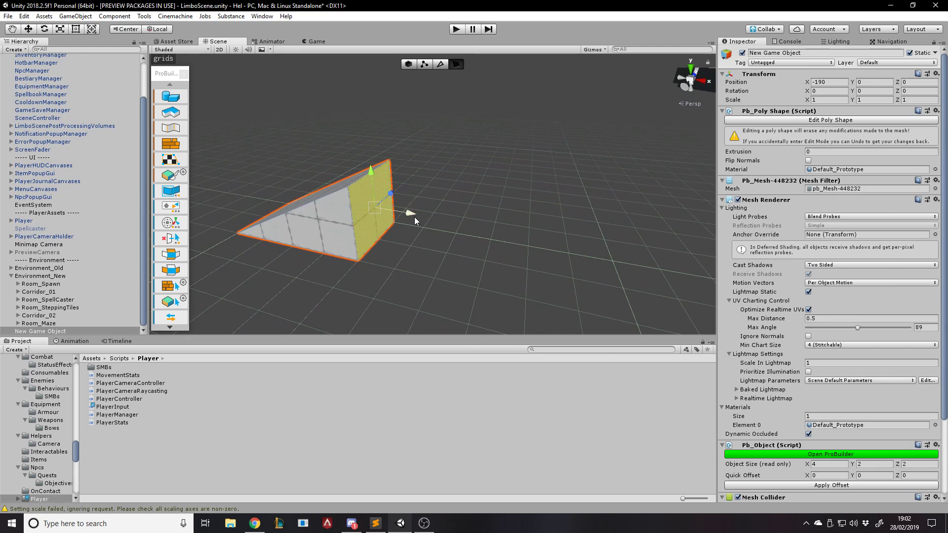
{"action": "left_click_drag", "start_coordinate": [410, 214], "coordinate": [692, 253], "text": "shift"}
{"action": "right_click_drag", "start_coordinate": [522, 193], "coordinate": [559, 202]}
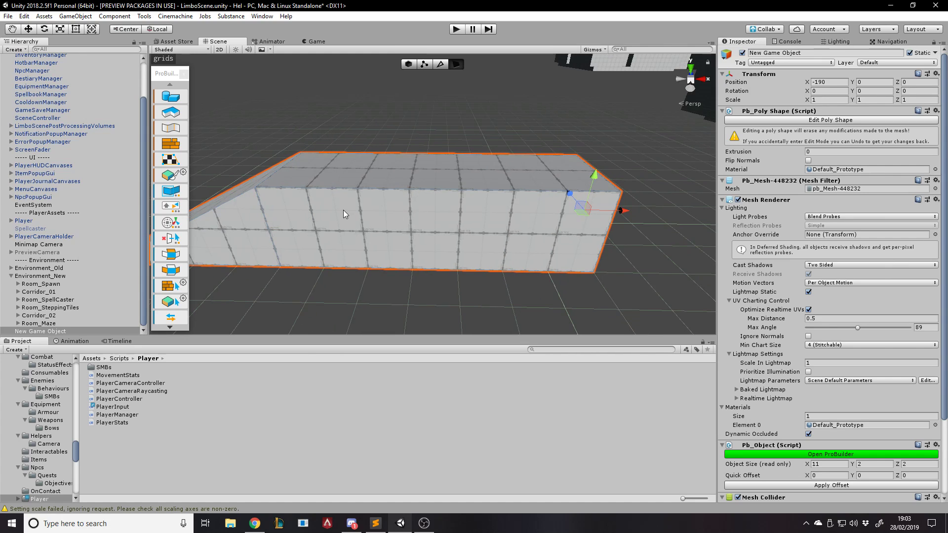
Select the side face of the flat raised section behind the ramp
{"action": "right_click_drag", "start_coordinate": [361, 147], "coordinate": [362, 148]}
{"action": "key", "text": "a"}
{"action": "left_click", "coordinate": [428, 208]}
{"action": "left_click", "coordinate": [383, 222]}
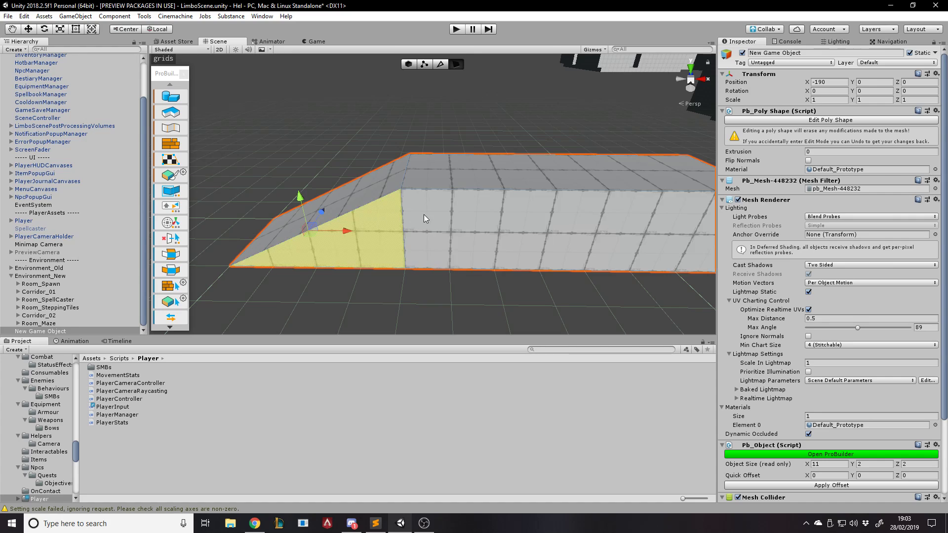
{"action": "left_click", "coordinate": [519, 238]}
{"action": "key", "text": "s"}
{"action": "right_click_drag", "start_coordinate": [522, 241], "coordinate": [720, 217]}
{"action": "key", "text": "a"}
{"action": "key", "text": "a"}
{"action": "right_click_drag", "start_coordinate": [441, 207], "coordinate": [455, 222]}
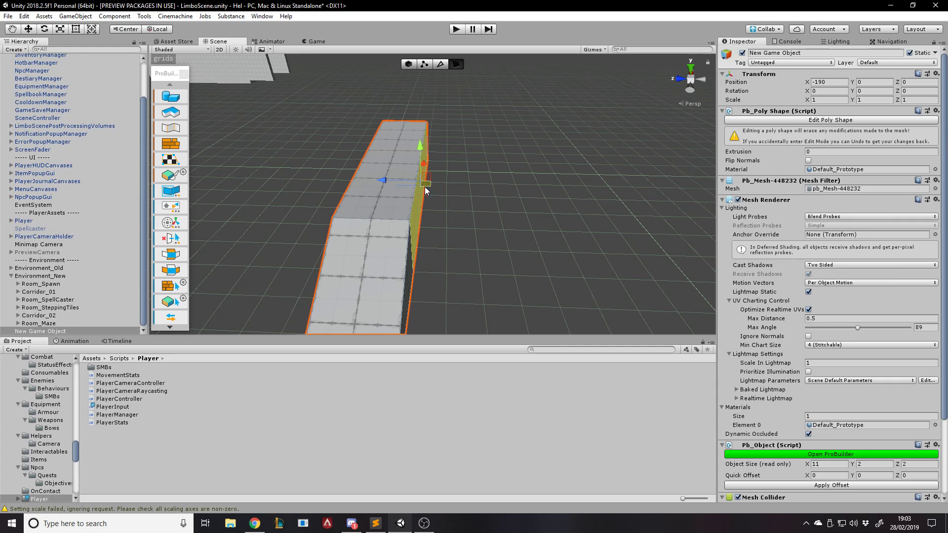
Try moving the raised section's side face outward along Z to a 5-unit width, and undo the move
{"action": "left_click", "coordinate": [393, 181], "text": "shift"}
{"action": "left_click", "coordinate": [419, 181]}
{"action": "left_click_drag", "start_coordinate": [388, 179], "coordinate": [464, 185]}
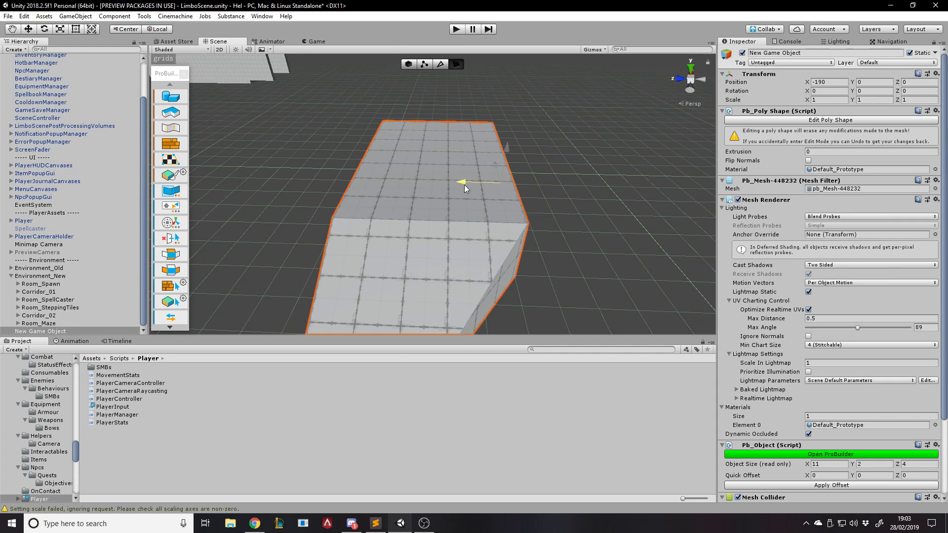
{"action": "right_click_drag", "start_coordinate": [464, 185], "coordinate": [479, 277]}
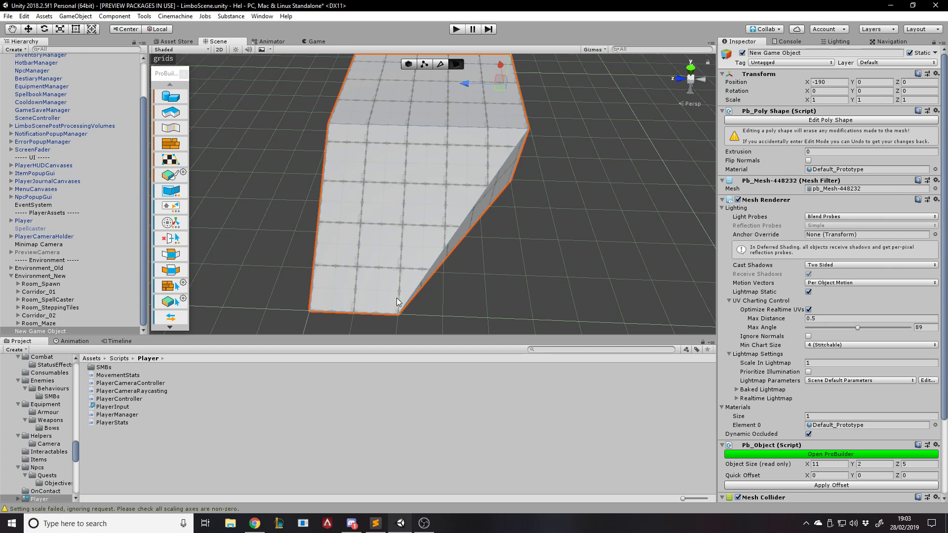
{"action": "right_click_drag", "start_coordinate": [476, 137], "coordinate": [477, 114]}
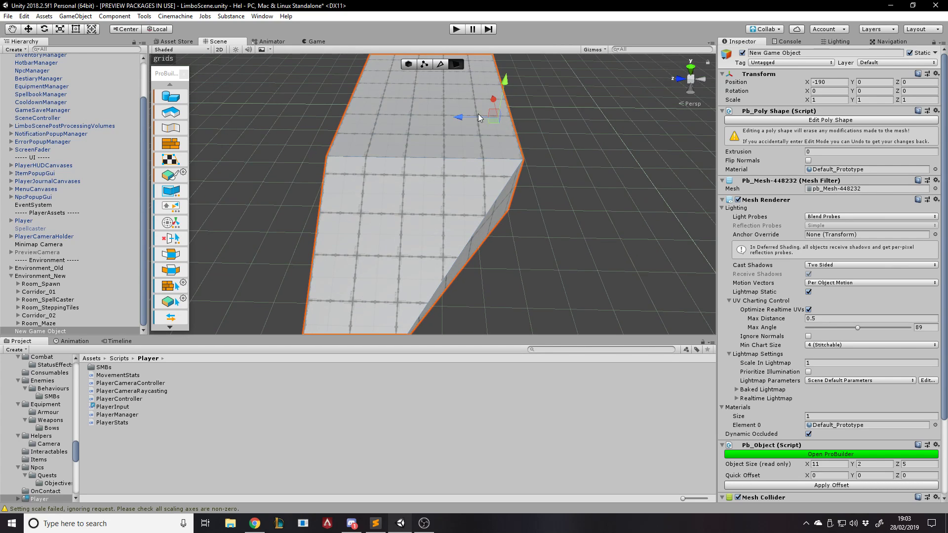
{"action": "right_click_drag", "start_coordinate": [476, 213], "coordinate": [464, 135]}
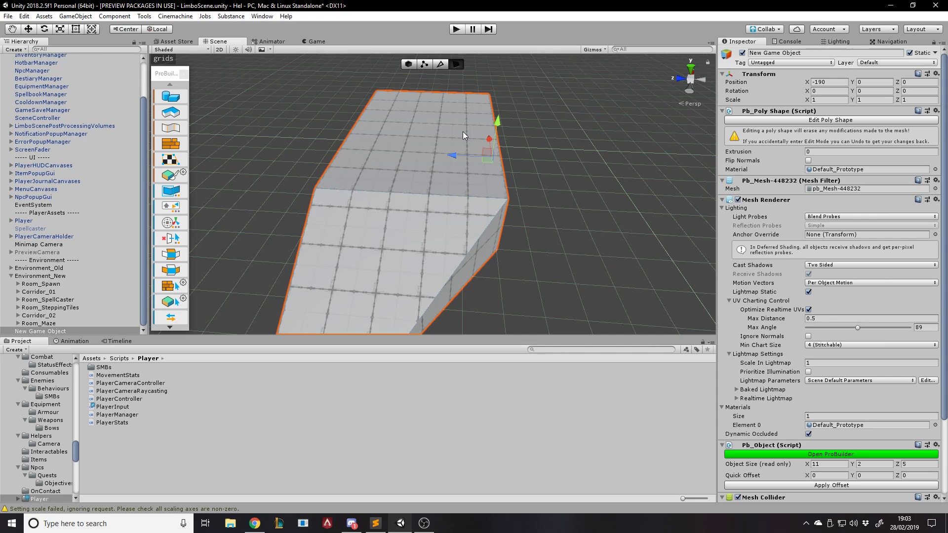
{"action": "key", "text": "ctrl+z"}
Extrude the raised section outward along Z on both sides of the ramp, widening it to 10 units
{"action": "left_click_drag", "start_coordinate": [375, 154], "coordinate": [490, 159], "text": "shift"}
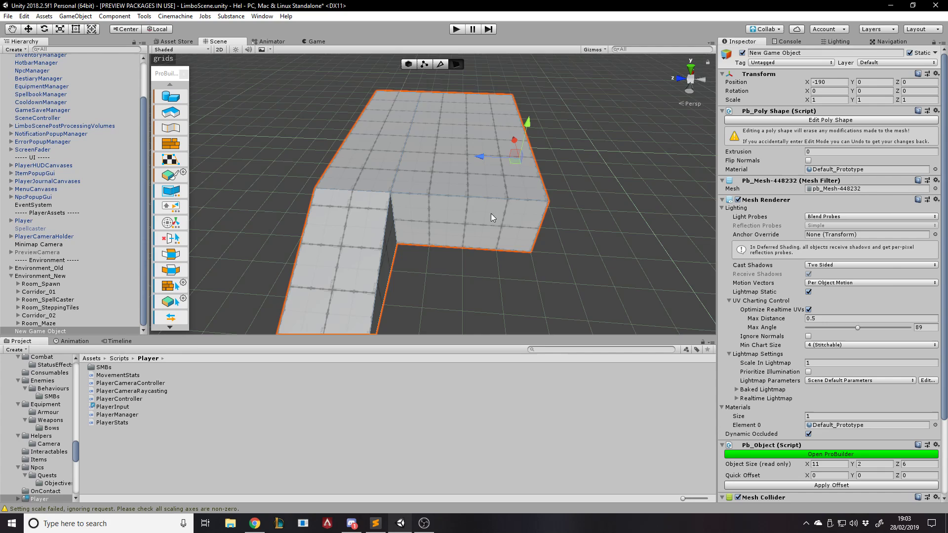
{"action": "left_click_drag", "start_coordinate": [491, 213], "coordinate": [579, 214], "text": "alt"}
{"action": "left_click", "coordinate": [453, 186]}
{"action": "left_click", "coordinate": [549, 187]}
{"action": "left_click", "coordinate": [448, 185]}
{"action": "left_click", "coordinate": [498, 155]}
{"action": "left_click", "coordinate": [580, 214]}
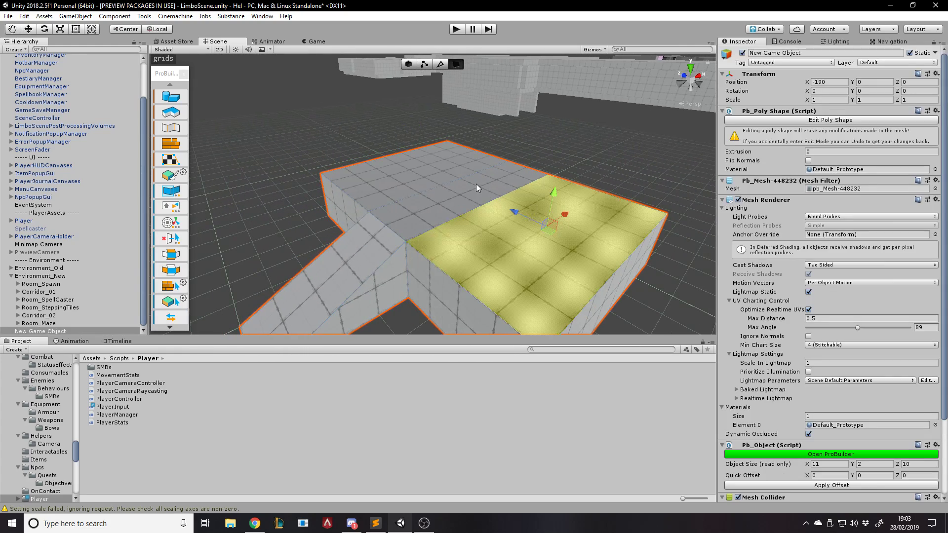
Extrude the platform's outer side face 1 unit along Z, and extrude the new strip's top face 4 units upward as a wall
{"action": "right_click_drag", "start_coordinate": [559, 238], "coordinate": [600, 245]}
{"action": "left_click", "coordinate": [534, 252]}
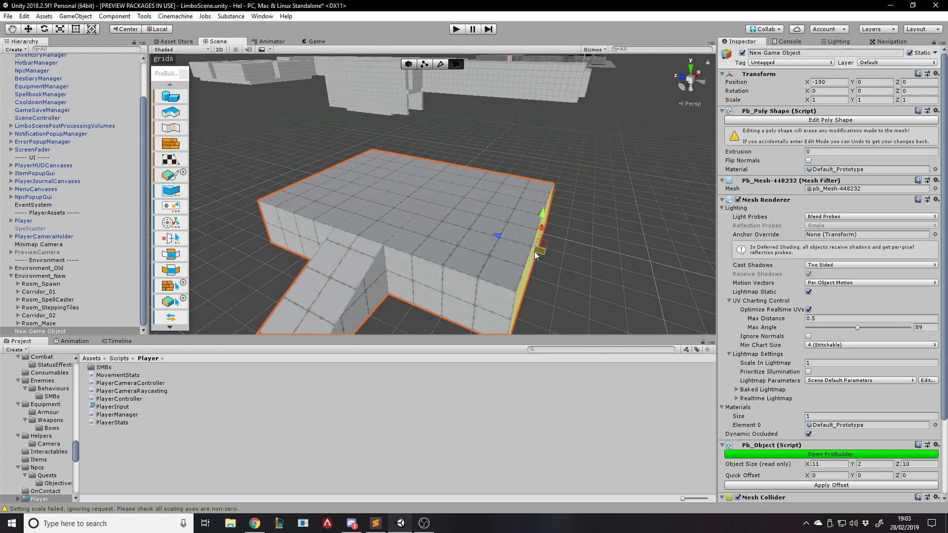
{"action": "right_click_drag", "start_coordinate": [534, 251], "coordinate": [591, 257]}
{"action": "left_click_drag", "start_coordinate": [591, 257], "coordinate": [584, 255], "text": "alt"}
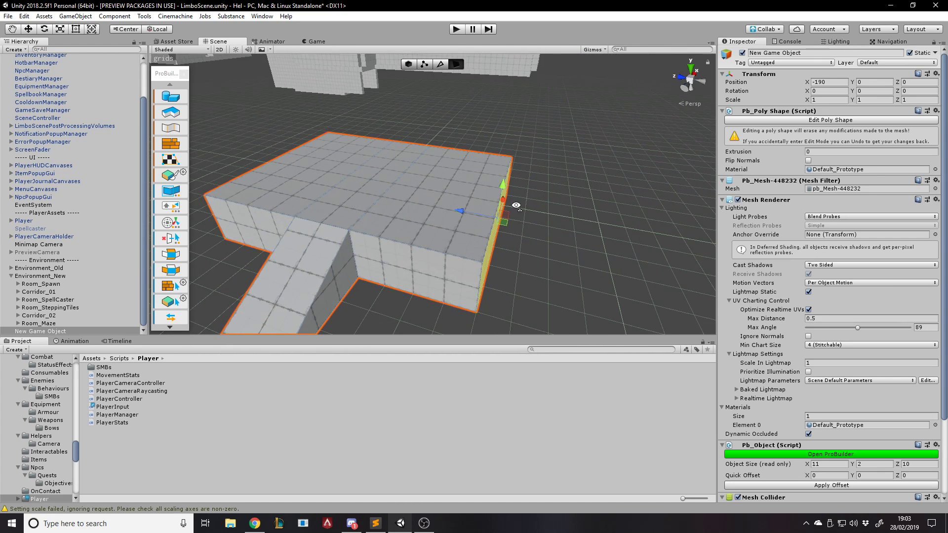
{"action": "right_click_drag", "start_coordinate": [516, 205], "coordinate": [525, 212]}
{"action": "key", "text": "w"}
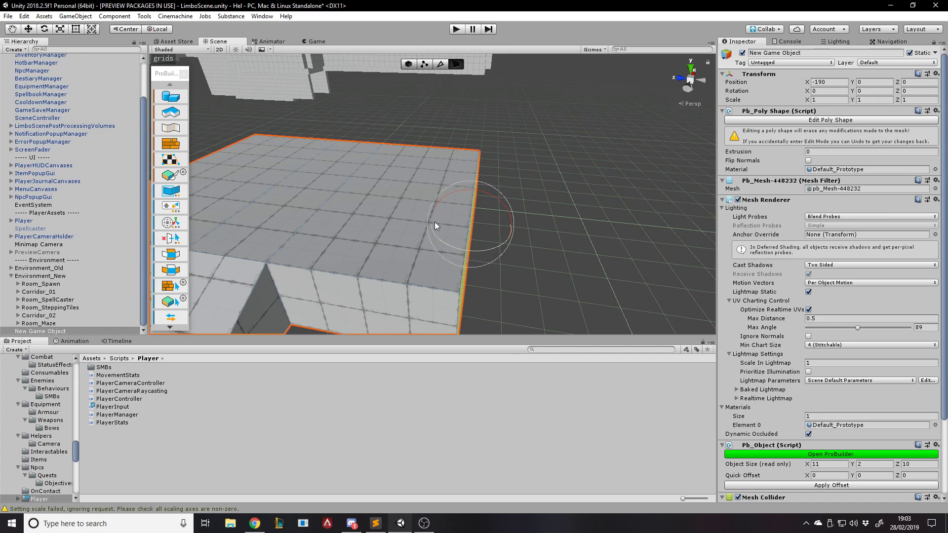
{"action": "left_click_drag", "start_coordinate": [436, 221], "coordinate": [485, 215], "text": "shift"}
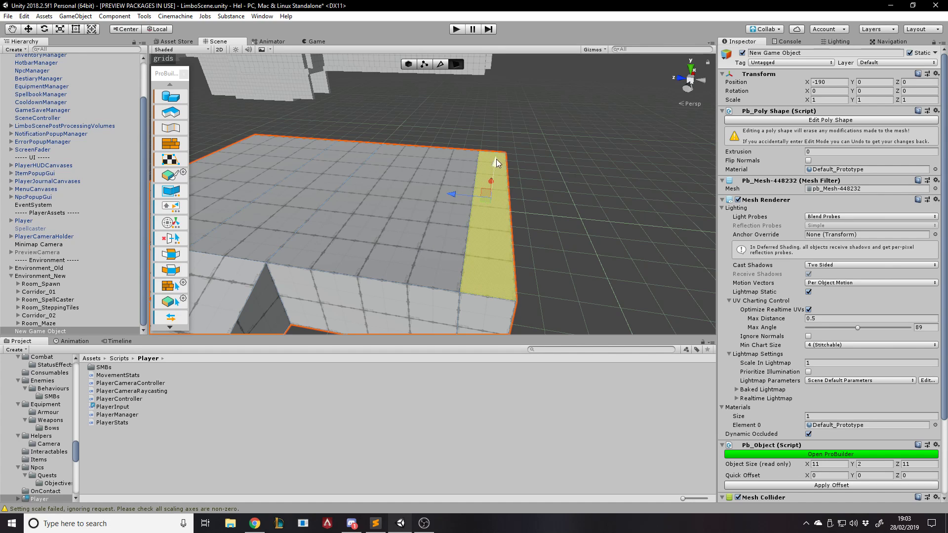
{"action": "left_click_drag", "start_coordinate": [495, 163], "coordinate": [518, 112], "text": "shift"}
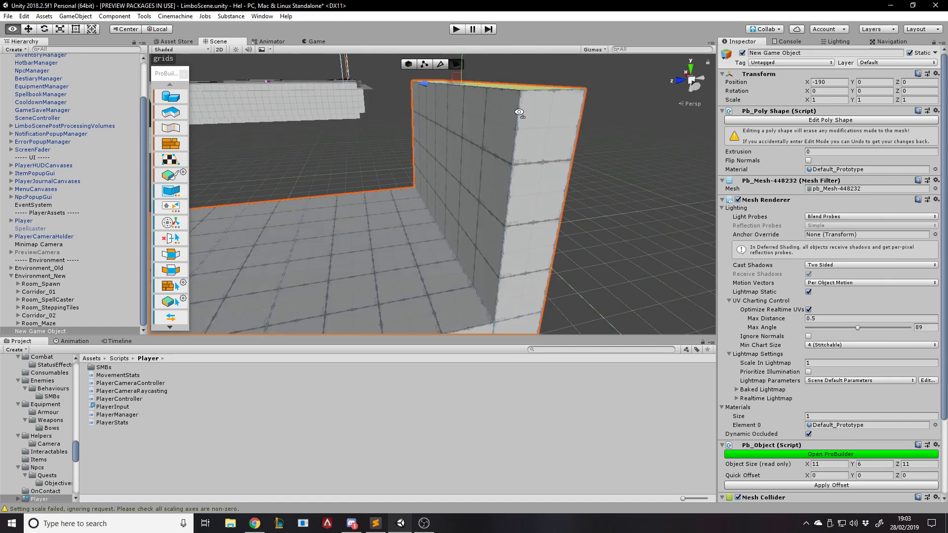
Extrude the platform's three low end faces opposite the ramp by 1 unit along X
{"action": "right_click_drag", "start_coordinate": [518, 113], "coordinate": [632, 205]}
{"action": "left_click", "coordinate": [521, 211]}
{"action": "left_click", "coordinate": [564, 205]}
{"action": "left_click", "coordinate": [498, 233]}
{"action": "right_click_drag", "start_coordinate": [497, 233], "coordinate": [591, 234]}
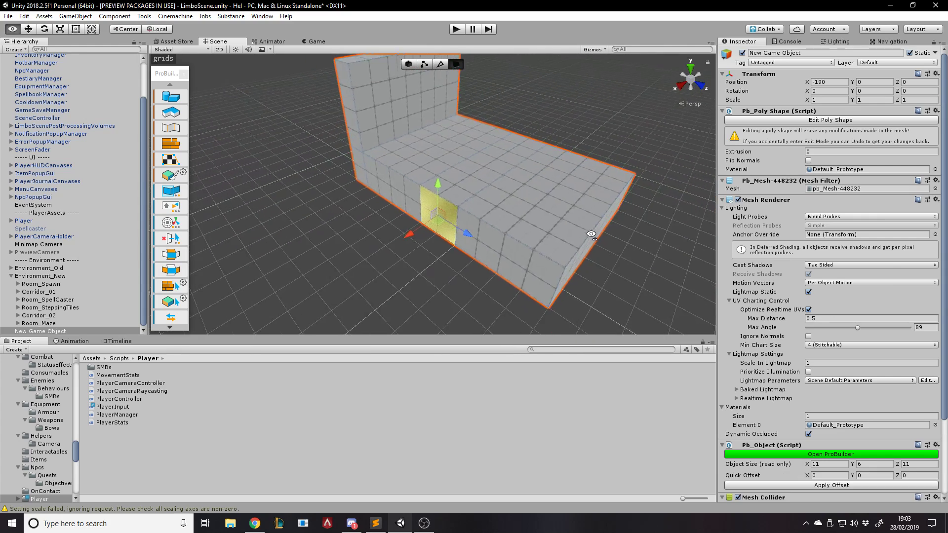
{"action": "left_click_drag", "start_coordinate": [591, 234], "coordinate": [440, 218], "text": "alt"}
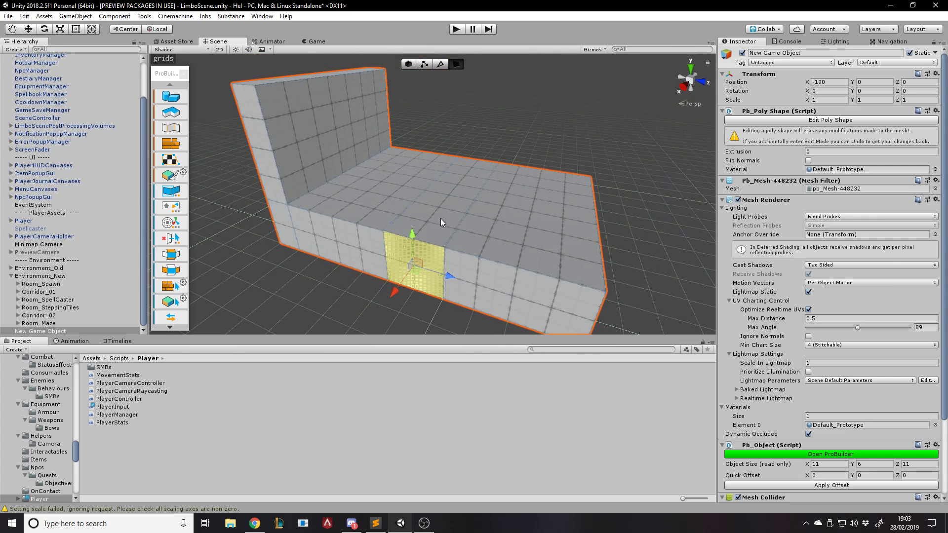
{"action": "left_click", "coordinate": [331, 241], "text": "shift"}
{"action": "left_click", "coordinate": [470, 264], "text": "shift"}
{"action": "left_click_drag", "start_coordinate": [552, 259], "coordinate": [395, 298], "text": "alt"}
Extrude the top faces of the platform's new end strip opposite the ramp 4 units upward as a wall
{"action": "left_click", "coordinate": [481, 252]}
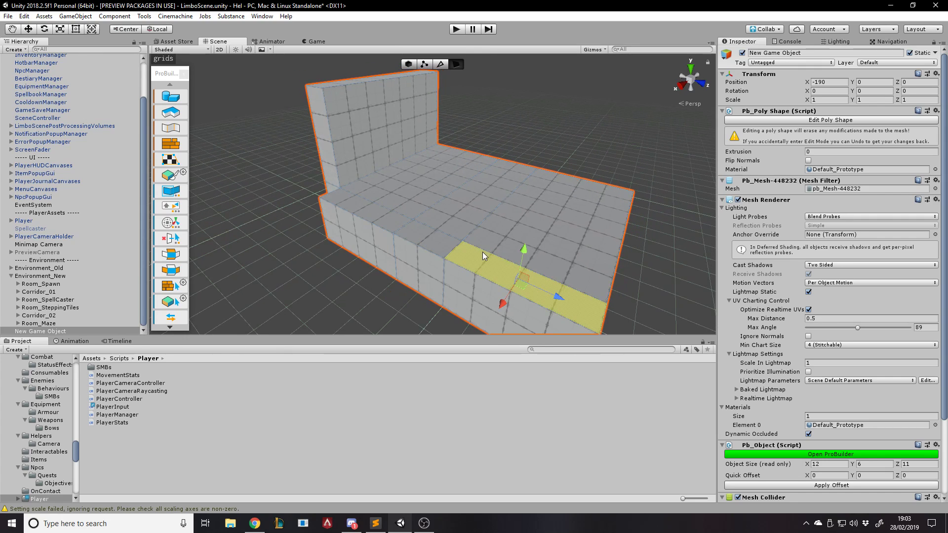
{"action": "left_click", "coordinate": [437, 245], "text": "shift"}
{"action": "left_click", "coordinate": [371, 220], "text": "shift"}
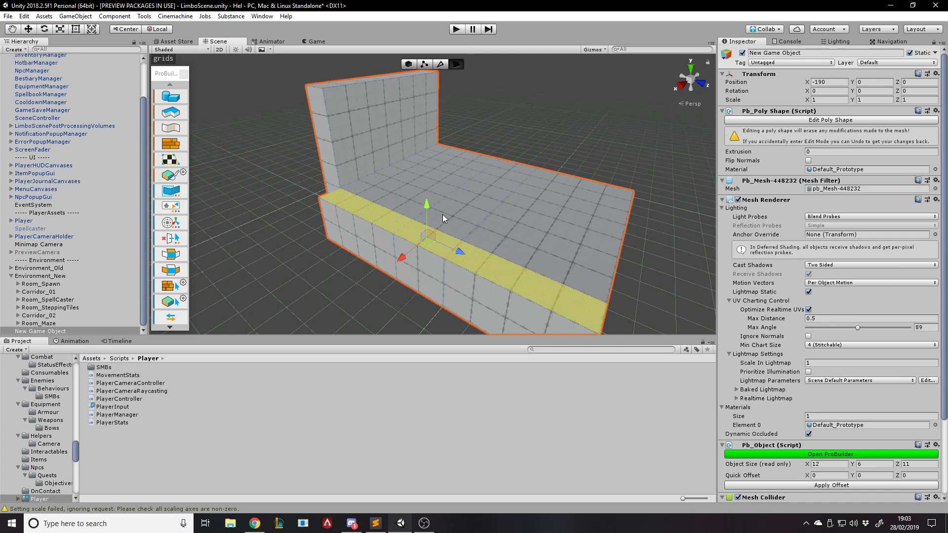
{"action": "left_click_drag", "start_coordinate": [428, 209], "coordinate": [495, 285], "text": "shift"}
Extrude the platform's remaining open side 1 unit along Z, and extrude the new strip's top face 4 units upward as a wall
{"action": "double_click", "coordinate": [427, 289]}
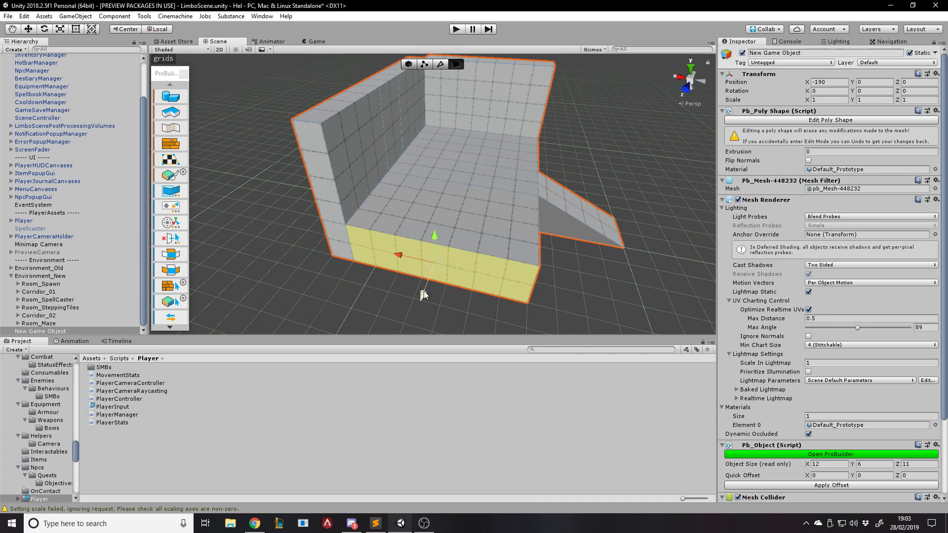
{"action": "left_click_drag", "start_coordinate": [423, 295], "coordinate": [416, 310], "text": "shift"}
{"action": "left_click", "coordinate": [427, 250]}
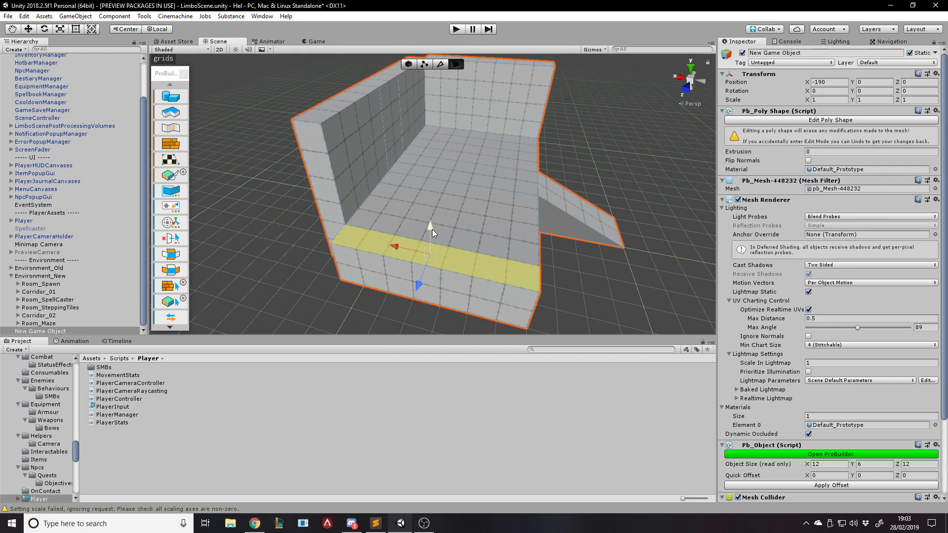
{"action": "left_click_drag", "start_coordinate": [431, 229], "coordinate": [430, 154], "text": "shift"}
Examine the walled platform and its ramp from the front, above and the side
{"action": "left_click", "coordinate": [608, 152]}
{"action": "key", "text": "d"}
{"action": "right_click_drag", "start_coordinate": [608, 152], "coordinate": [383, 129]}
{"action": "key", "text": "w"}
{"action": "key", "text": "s"}
{"action": "left_click", "coordinate": [367, 220]}
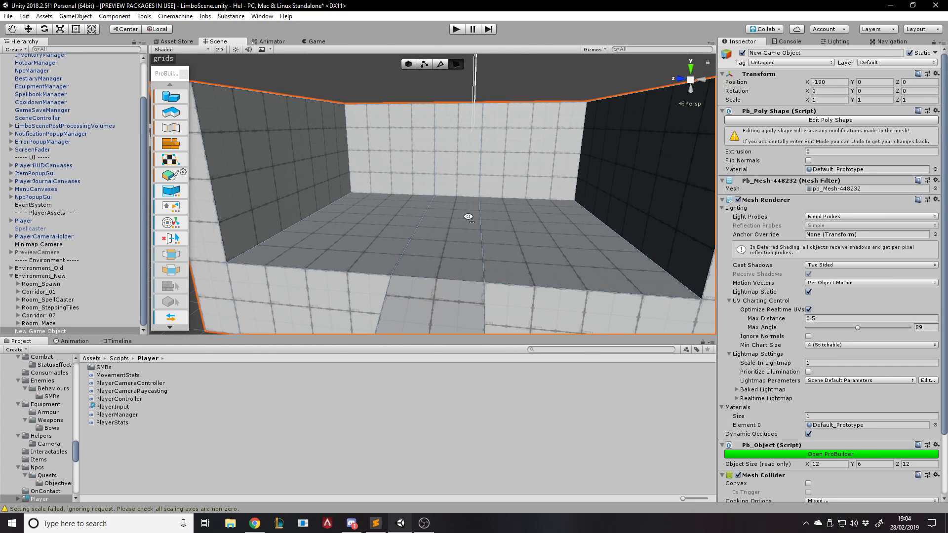
{"action": "right_click_drag", "start_coordinate": [469, 216], "coordinate": [487, 228]}
{"action": "key", "text": "s"}
{"action": "left_click", "coordinate": [490, 230]}
{"action": "right_click_drag", "start_coordinate": [392, 146], "coordinate": [383, 262]}
{"action": "key", "text": "s"}
{"action": "left_click", "coordinate": [609, 254]}
{"action": "right_click_drag", "start_coordinate": [609, 253], "coordinate": [552, 259]}
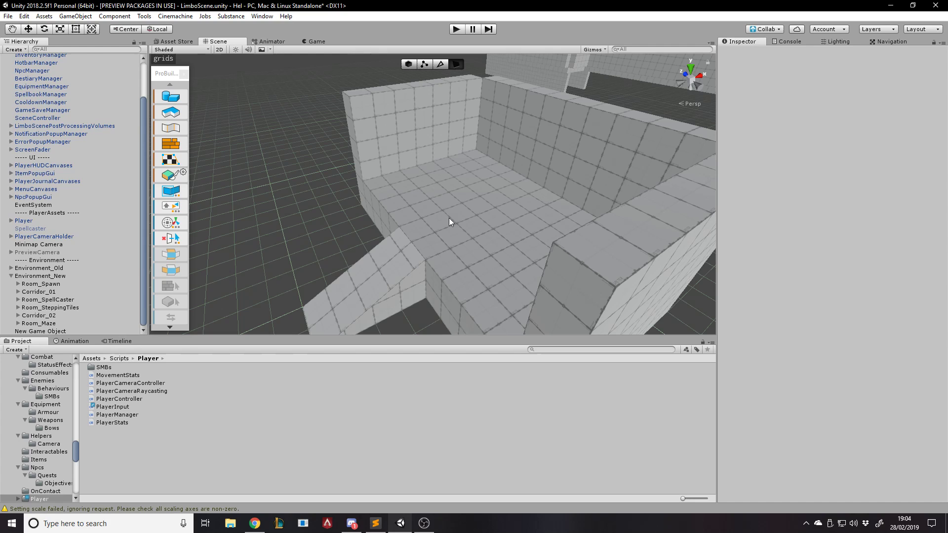
{"action": "right_click_drag", "start_coordinate": [321, 154], "coordinate": [455, 92]}
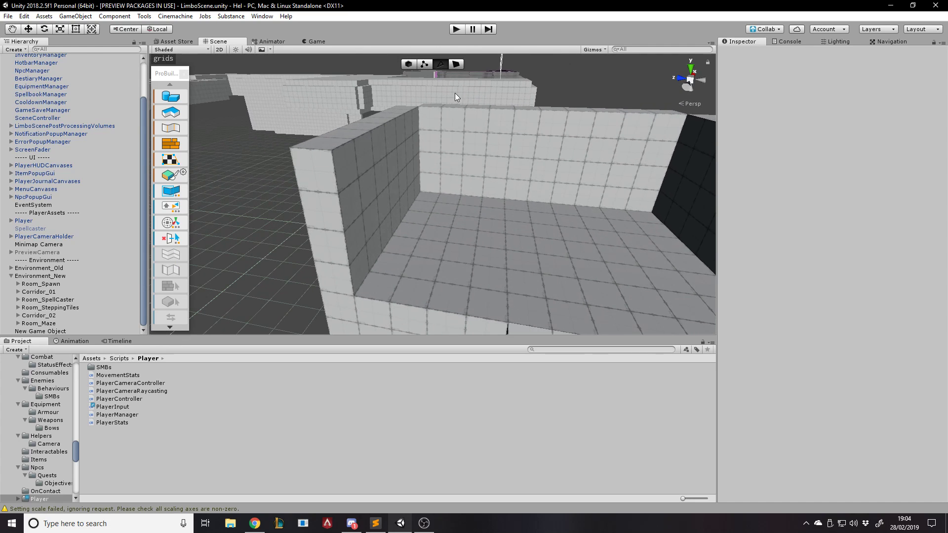
Try moving the side wall's inner top edge inward along Z, and undo the move
{"action": "left_click", "coordinate": [395, 127]}
{"action": "key", "text": "f"}
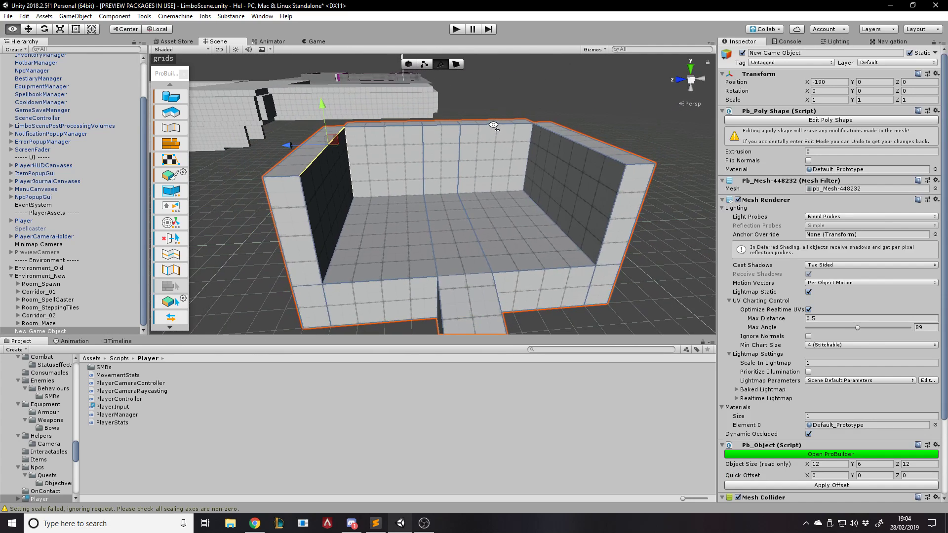
{"action": "key", "text": "w"}
{"action": "key", "text": "e"}
{"action": "key", "text": "w"}
{"action": "left_click_drag", "start_coordinate": [297, 144], "coordinate": [361, 144]}
{"action": "key", "text": "ctrl+z"}
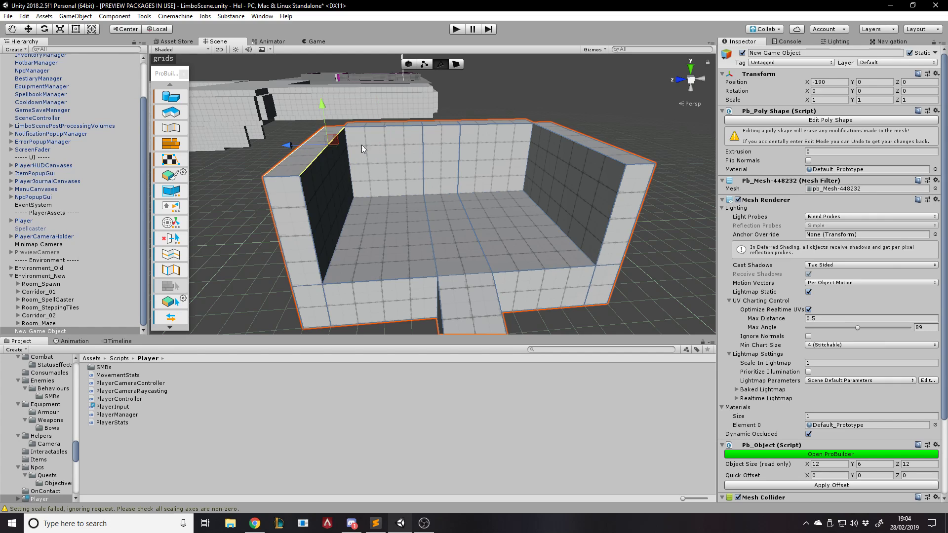
Extrude one side wall's top face 1 unit upward, and extrude the raised part's inner face across over the opposite wall as a roof
{"action": "left_click", "coordinate": [455, 67]}
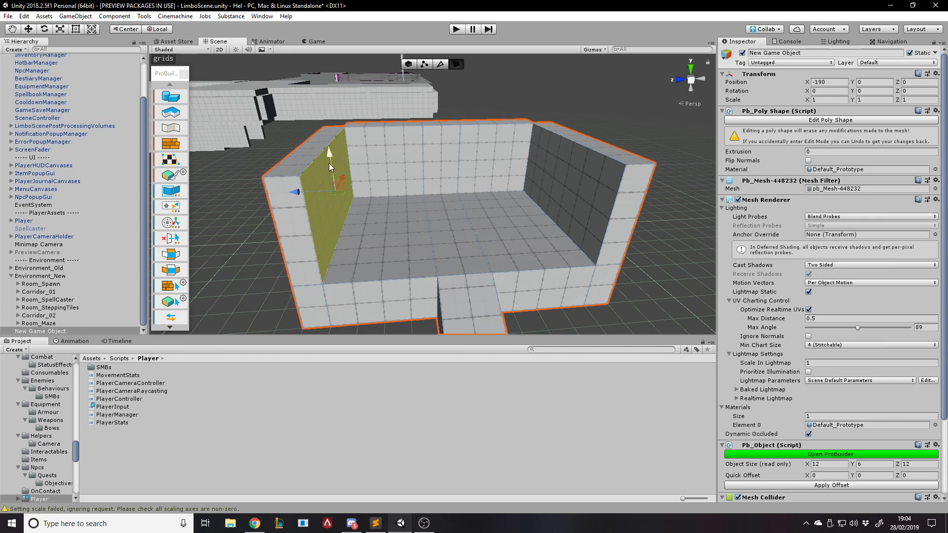
{"action": "left_click", "coordinate": [307, 149]}
{"action": "left_click_drag", "start_coordinate": [308, 110], "coordinate": [310, 96], "text": "shift"}
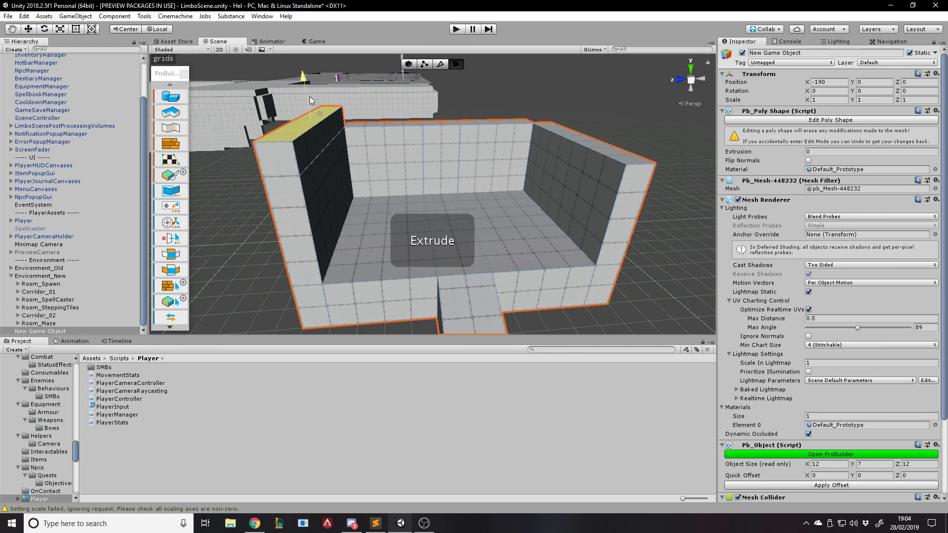
{"action": "left_click_drag", "start_coordinate": [294, 131], "coordinate": [577, 119], "text": "shift"}
Examine the roofed structure from the front and above, including its roof faces
{"action": "left_click", "coordinate": [664, 232]}
{"action": "key", "text": "d"}
{"action": "mouse_move", "coordinate": [663, 233]}
{"action": "right_mouse_down"}
{"action": "mouse_move", "coordinate": [599, 246]}
{"action": "mouse_move", "coordinate": [579, 197]}
{"action": "mouse_move", "coordinate": [670, 126]}
{"action": "mouse_move", "coordinate": [651, 231]}
{"action": "right_mouse_up"}
{"action": "key", "text": "w"}
{"action": "key", "text": "s"}
{"action": "left_click", "coordinate": [492, 138]}
{"action": "key", "text": "s"}
{"action": "right_click_drag", "start_coordinate": [493, 139], "coordinate": [454, 105]}
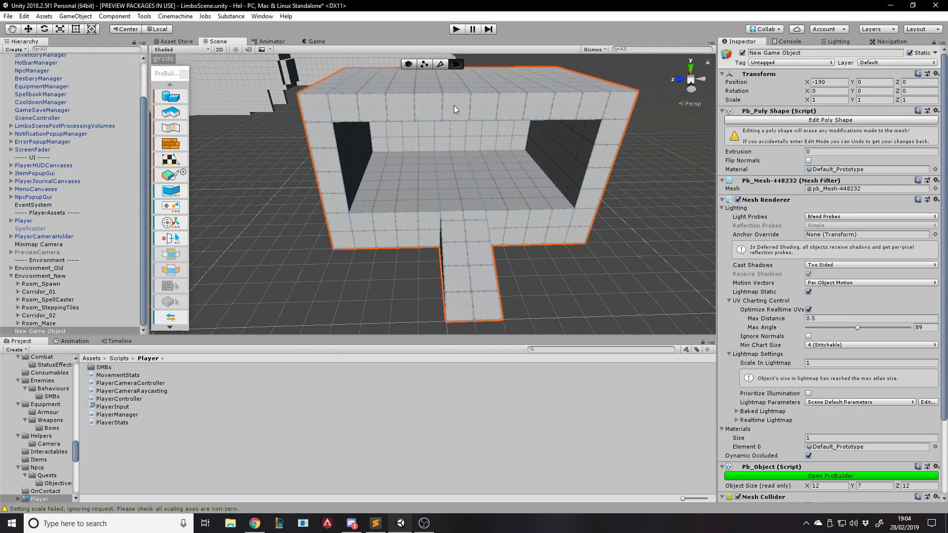
{"action": "left_click", "coordinate": [408, 102]}
{"action": "left_click", "coordinate": [515, 87]}
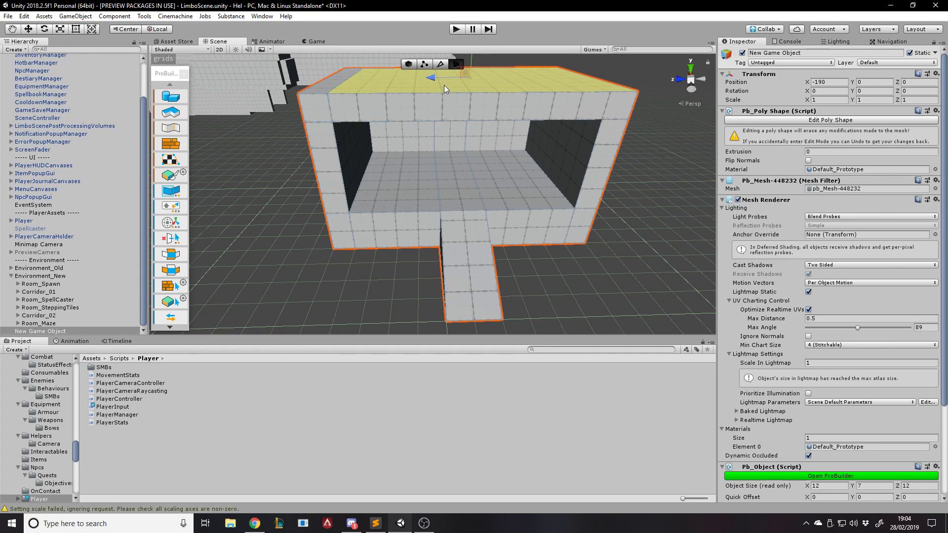
Delete the whole roofed platform and ramp object from the scene
{"action": "right_click_drag", "start_coordinate": [569, 168], "coordinate": [723, 217]}
{"action": "left_click", "coordinate": [610, 175]}
{"action": "key", "text": "w"}
{"action": "left_click_drag", "start_coordinate": [286, 83], "coordinate": [602, 287]}
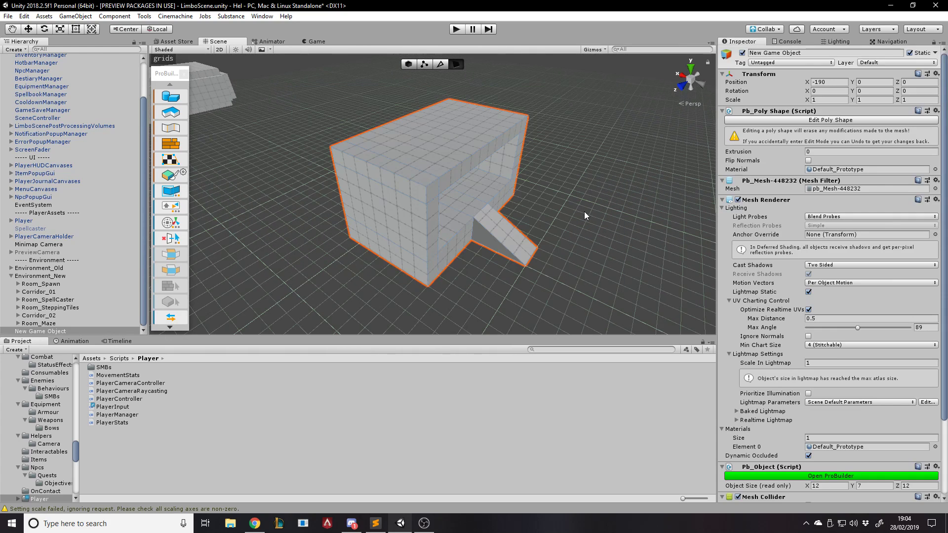
{"action": "key", "text": "Delete"}
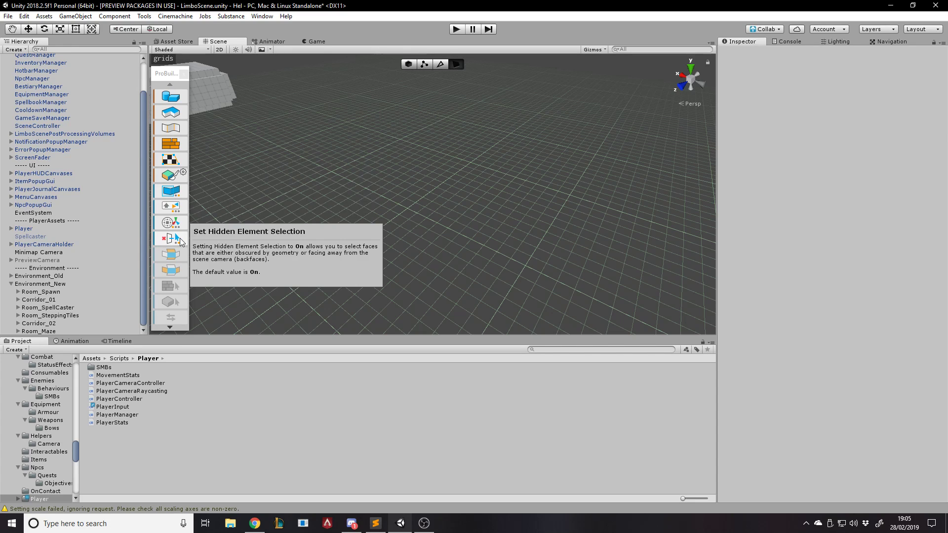
Draw an irregular six-cornered poly shape on the grid, 3 by 5 units, with an extrusion of -1
{"action": "left_click_drag", "start_coordinate": [381, 140], "coordinate": [408, 150], "text": "alt"}
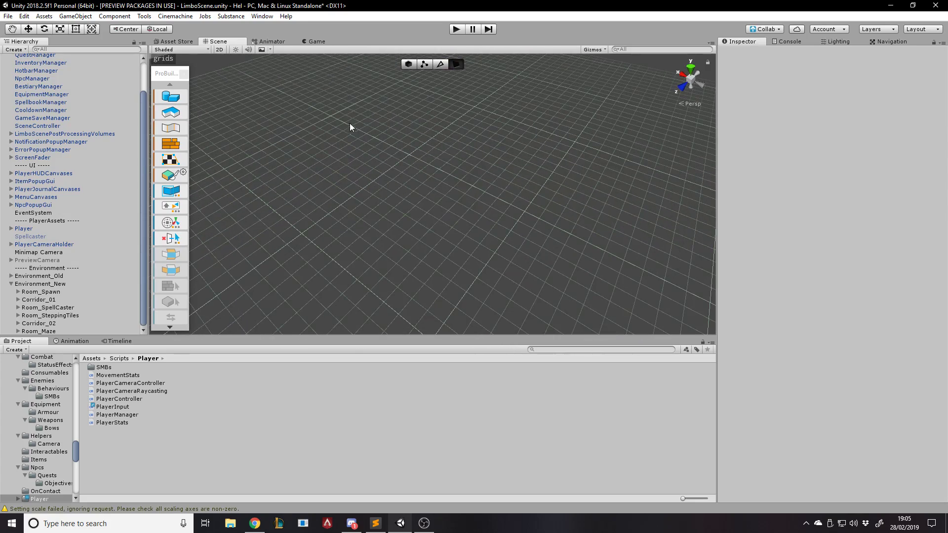
{"action": "left_click", "coordinate": [171, 112]}
{"action": "left_click", "coordinate": [354, 164]}
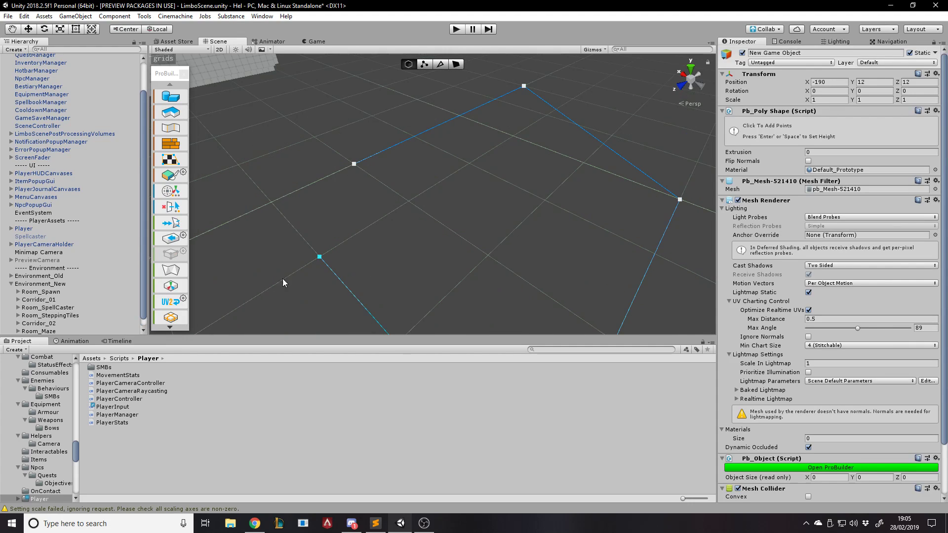
{"action": "left_click", "coordinate": [355, 163]}
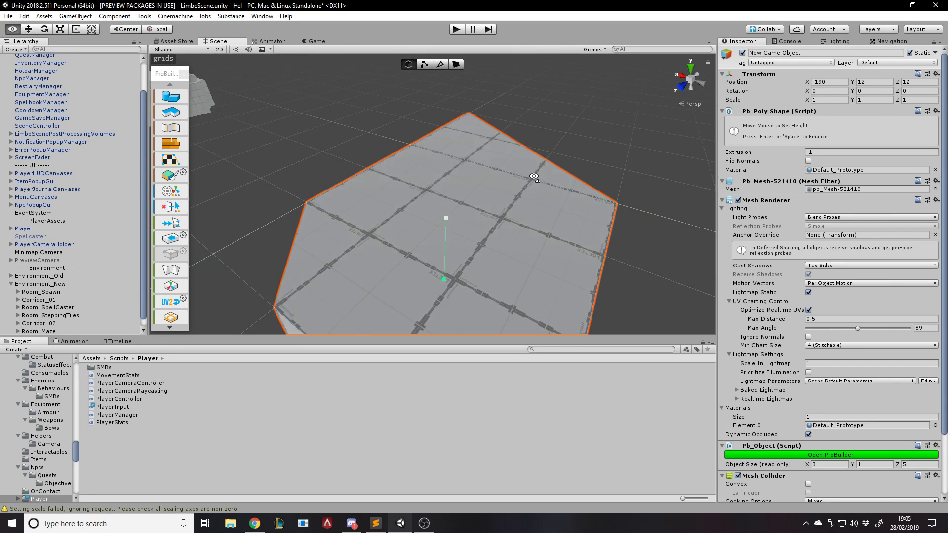
{"action": "left_click", "coordinate": [545, 253]}
{"action": "scroll", "coordinate": [546, 256], "scroll_direction": "down", "scroll_amount": 5}
{"action": "right_click_drag", "start_coordinate": [487, 200], "coordinate": [488, 221]}
{"action": "scroll", "coordinate": [489, 222], "scroll_direction": "up", "scroll_amount": 4}
{"action": "scroll", "coordinate": [488, 226], "scroll_direction": "down", "scroll_amount": 5}
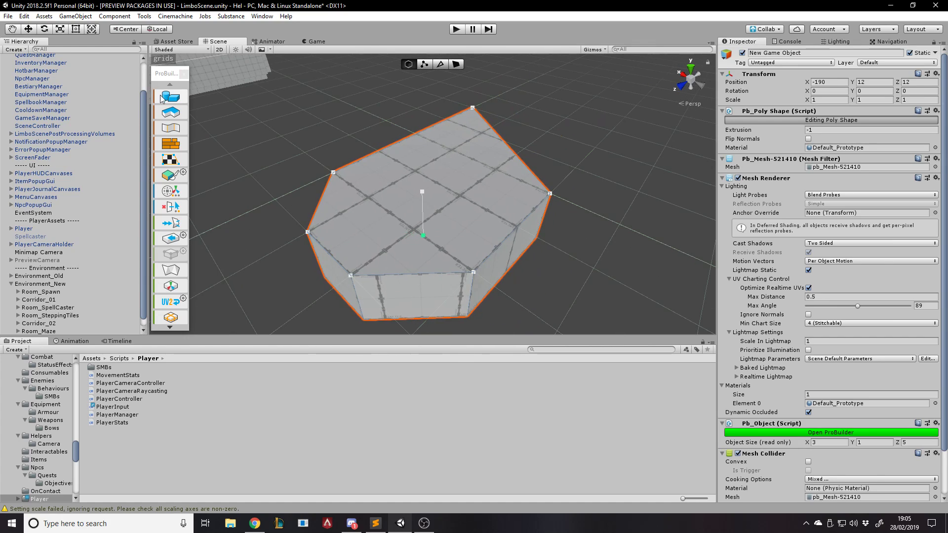
Draw a flat 1 by 1 unit square poly shape on the irregular block's top, with an extrusion of 0
{"action": "left_click", "coordinate": [170, 112]}
{"action": "left_click", "coordinate": [405, 188]}
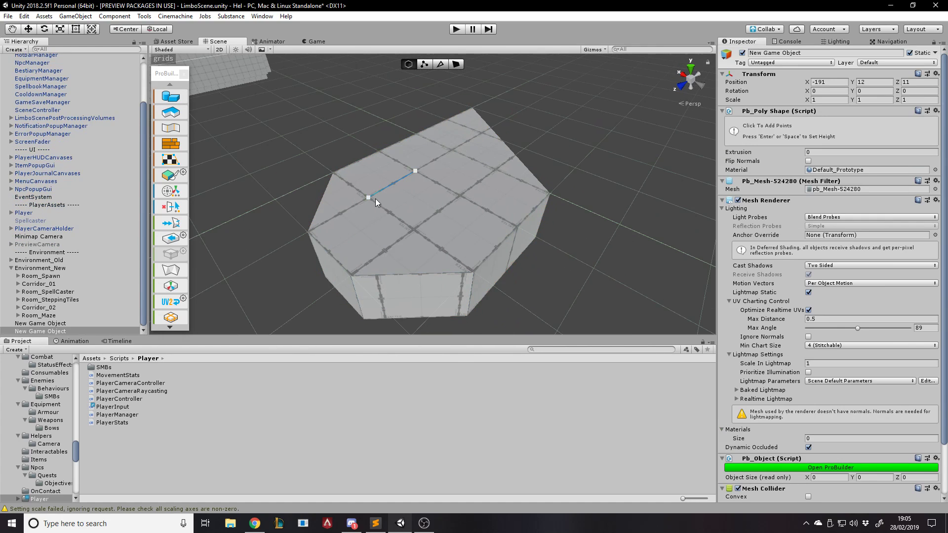
{"action": "left_click", "coordinate": [455, 203]}
{"action": "left_click", "coordinate": [416, 173]}
{"action": "left_click", "coordinate": [416, 173]}
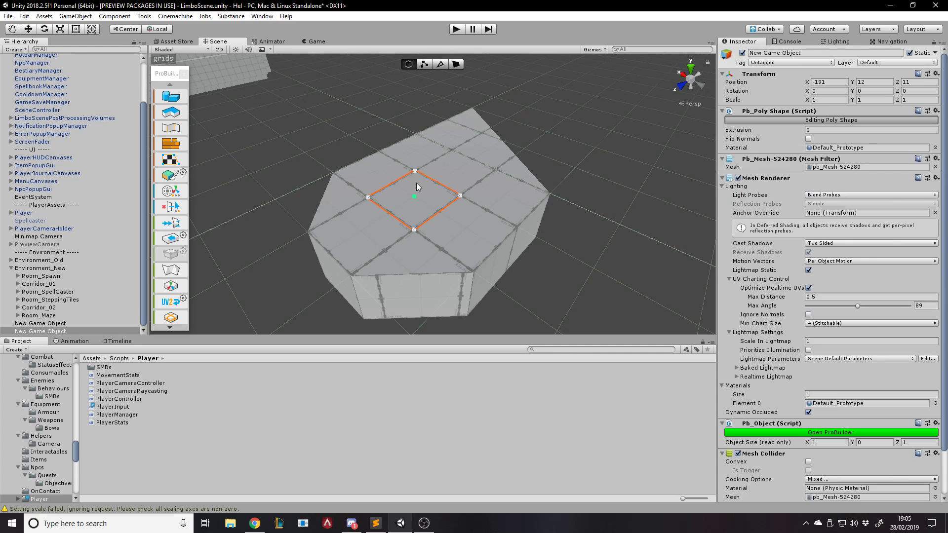
{"action": "key", "text": "Escape"}
Extrude the small square's face 2 units upward as a column
{"action": "left_click", "coordinate": [417, 129]}
{"action": "left_click", "coordinate": [416, 203]}
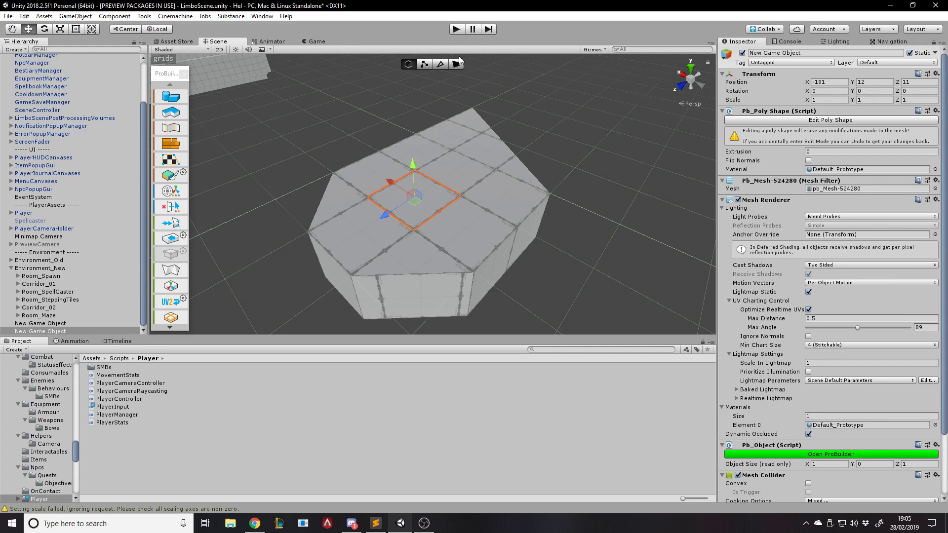
{"action": "left_click", "coordinate": [457, 65]}
{"action": "left_click", "coordinate": [431, 200]}
{"action": "left_click_drag", "start_coordinate": [414, 167], "coordinate": [426, 55], "text": "shift"}
{"action": "right_click_drag", "start_coordinate": [452, 108], "coordinate": [472, 132]}
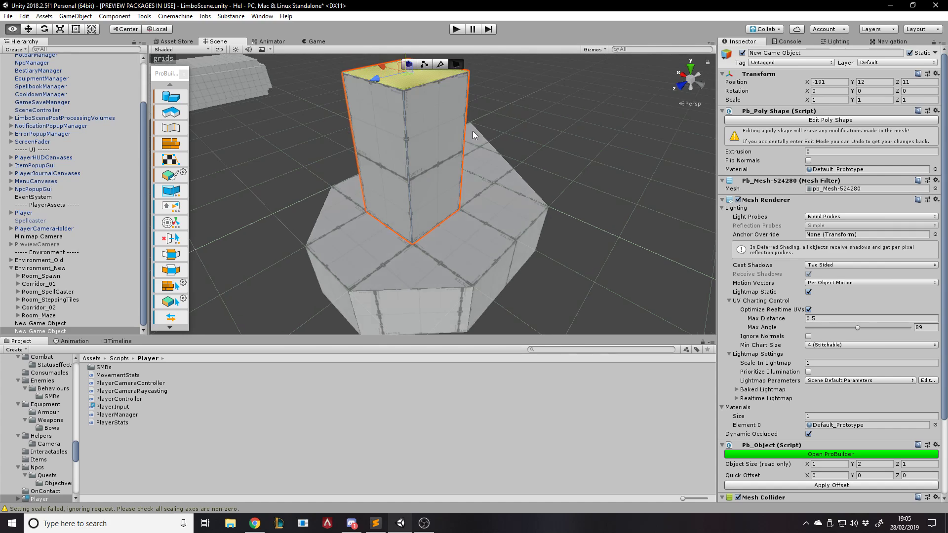
Move the long top edge of the irregular block outward so that its side face slants
{"action": "left_click", "coordinate": [513, 143]}
{"action": "right_click_drag", "start_coordinate": [518, 151], "coordinate": [359, 161]}
{"action": "left_click", "coordinate": [383, 236]}
{"action": "right_click_drag", "start_coordinate": [388, 238], "coordinate": [455, 105]}
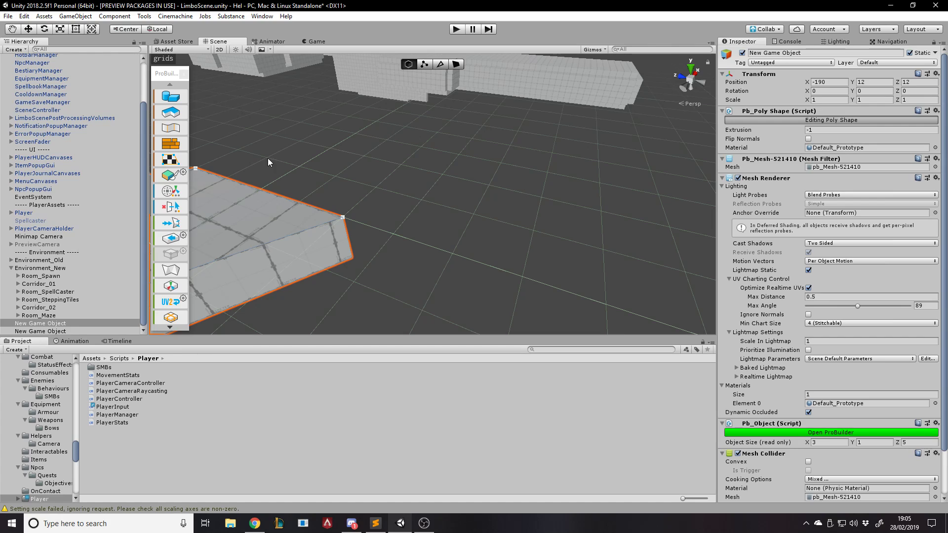
{"action": "mouse_move", "coordinate": [268, 157]}
{"action": "right_mouse_down"}
{"action": "mouse_move", "coordinate": [292, 153]}
{"action": "mouse_move", "coordinate": [279, 150]}
{"action": "right_mouse_up"}
{"action": "left_click", "coordinate": [440, 65]}
{"action": "left_click", "coordinate": [446, 185]}
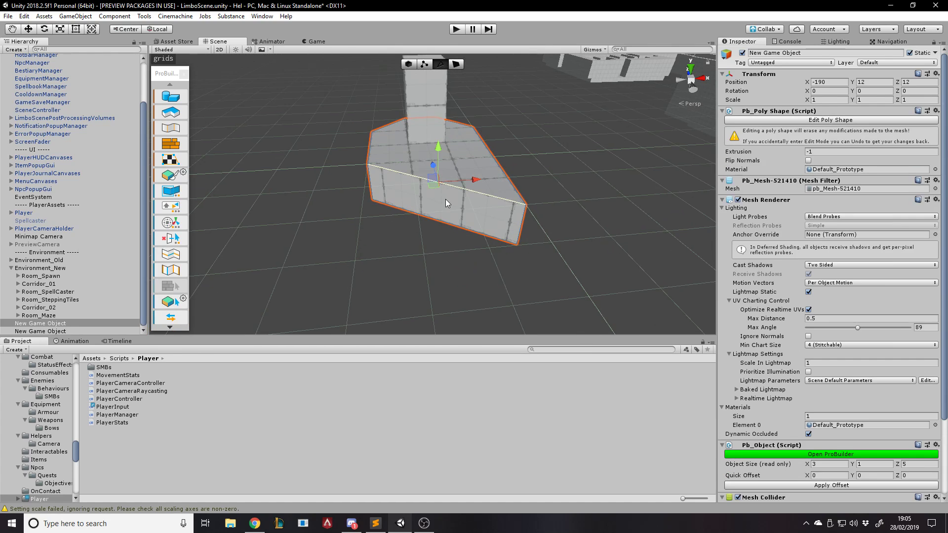
{"action": "left_click_drag", "start_coordinate": [448, 186], "coordinate": [470, 188]}
{"action": "left_click_drag", "start_coordinate": [439, 161], "coordinate": [546, 197]}
{"action": "left_click", "coordinate": [546, 201]}
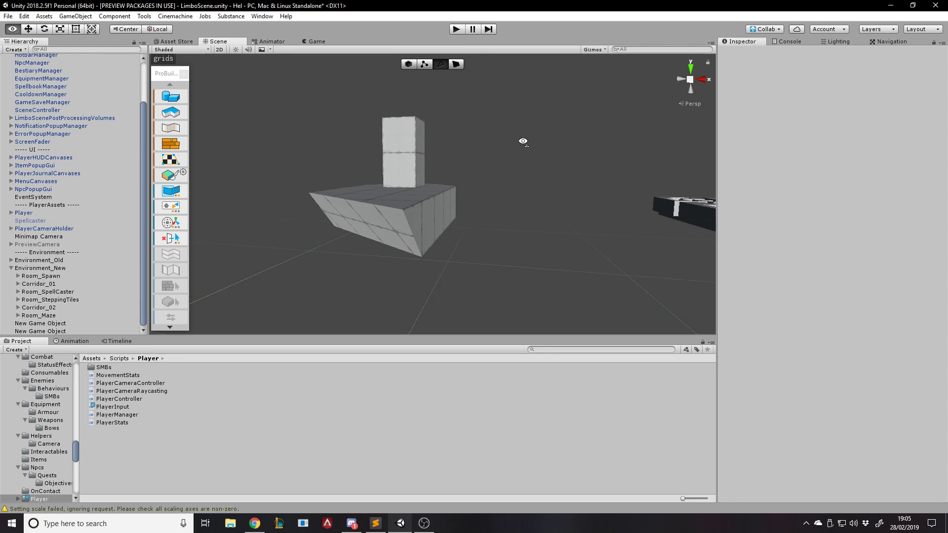
Delete the irregular block and the column from the scene
{"action": "left_click_drag", "start_coordinate": [523, 142], "coordinate": [587, 148], "text": "alt"}
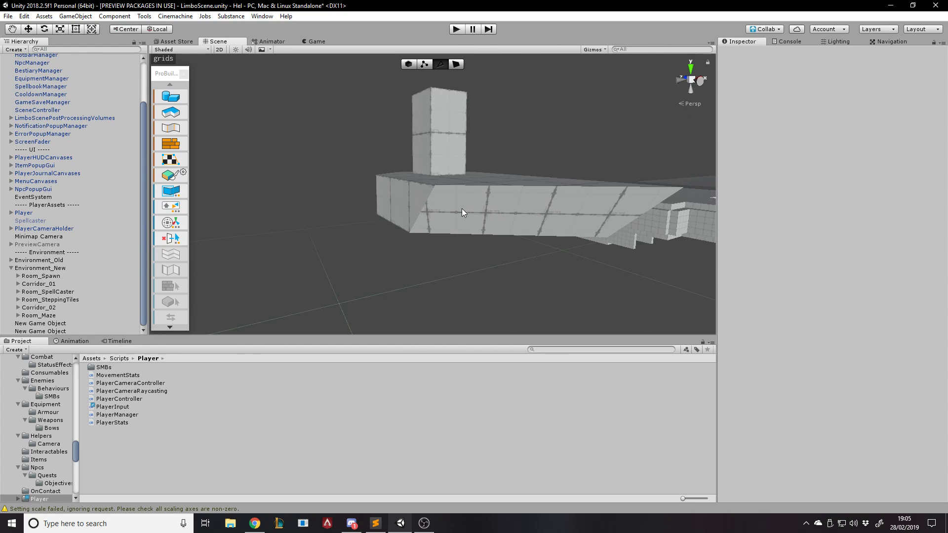
{"action": "left_click", "coordinate": [461, 208]}
{"action": "key", "text": "Delete"}
{"action": "left_click", "coordinate": [445, 150]}
{"action": "key", "text": "Delete"}
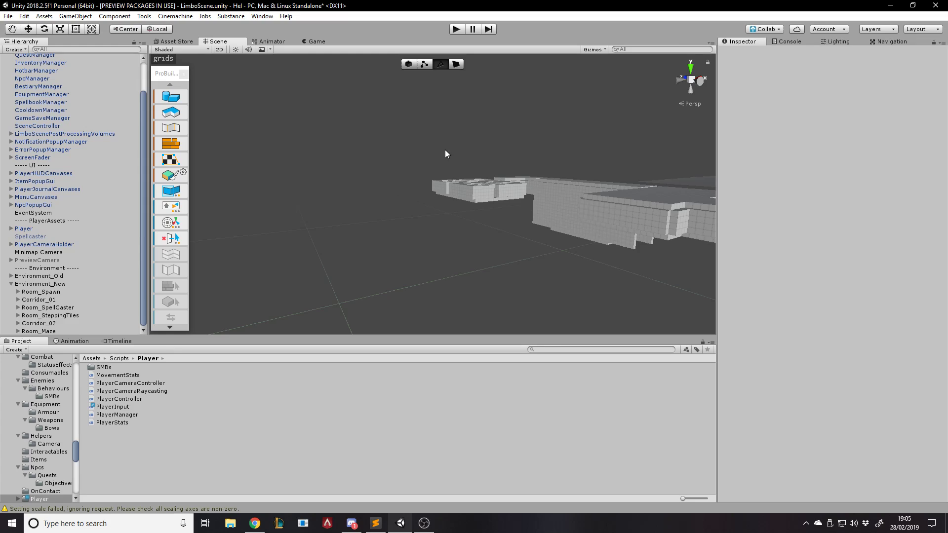
Look through the available ProBuilder tools in edge mode and object mode
{"action": "left_click_drag", "start_coordinate": [446, 153], "coordinate": [851, 198], "text": "alt"}
{"action": "right_click_drag", "start_coordinate": [574, 188], "coordinate": [520, 195]}
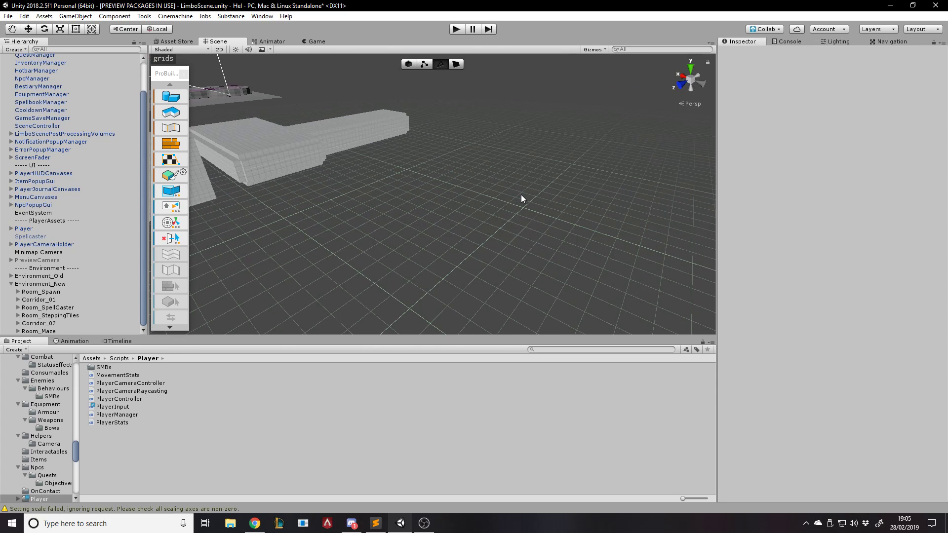
{"action": "left_click_drag", "start_coordinate": [521, 195], "coordinate": [494, 186], "text": "alt"}
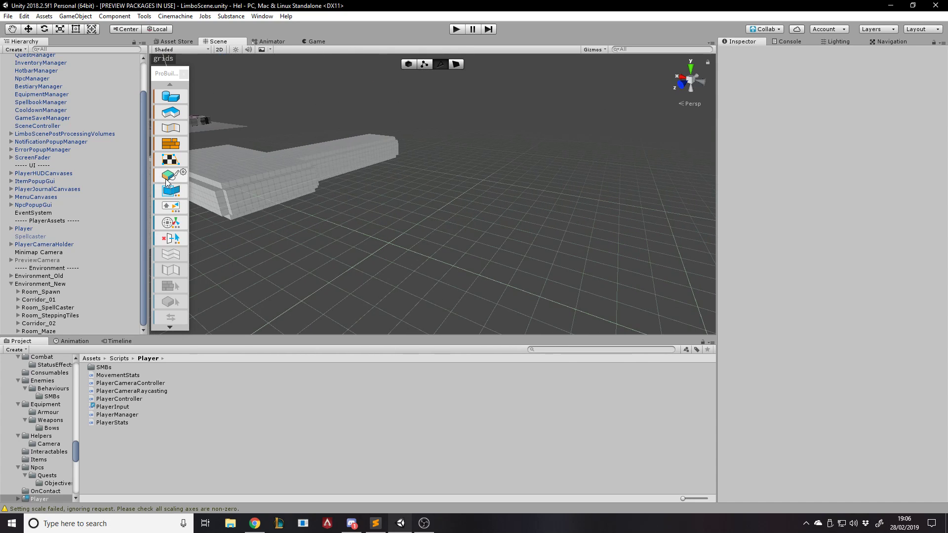
{"action": "scroll", "coordinate": [158, 264], "scroll_direction": "down", "scroll_amount": 2}
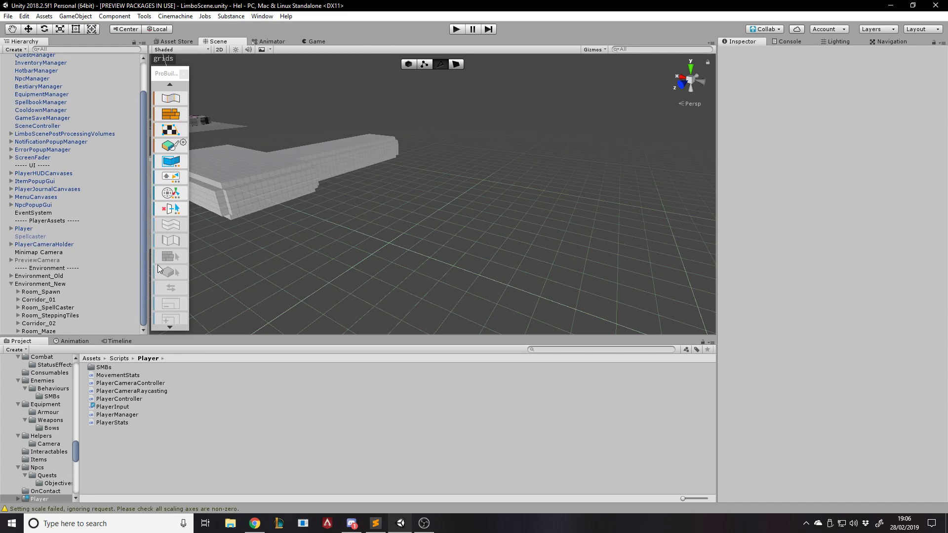
{"action": "scroll", "coordinate": [163, 276], "scroll_direction": "up", "scroll_amount": 2}
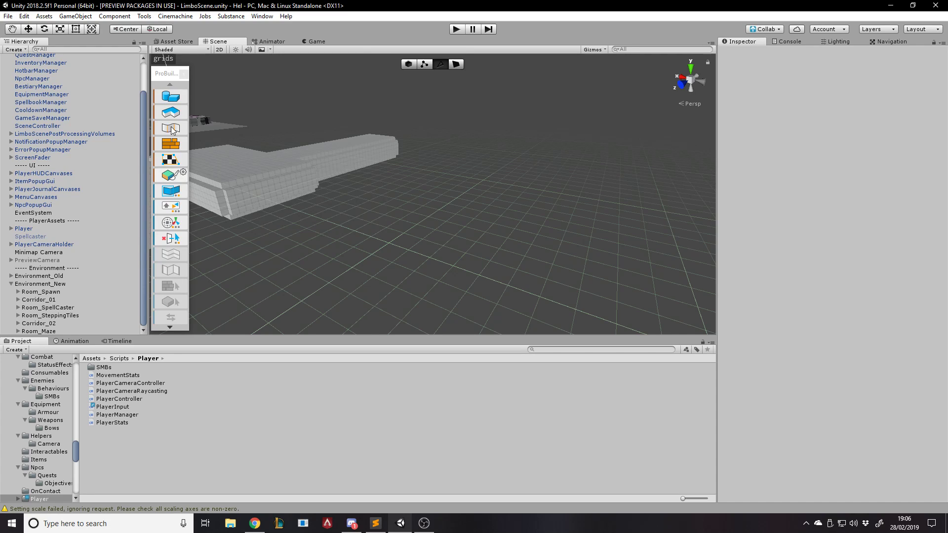
{"action": "left_click", "coordinate": [415, 64]}
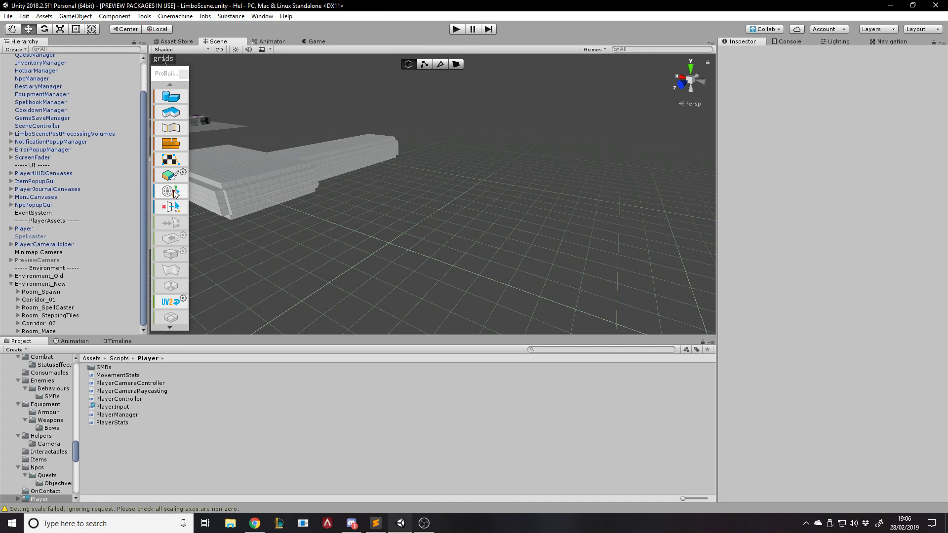
{"action": "scroll", "coordinate": [174, 166], "scroll_direction": "down", "scroll_amount": 3}
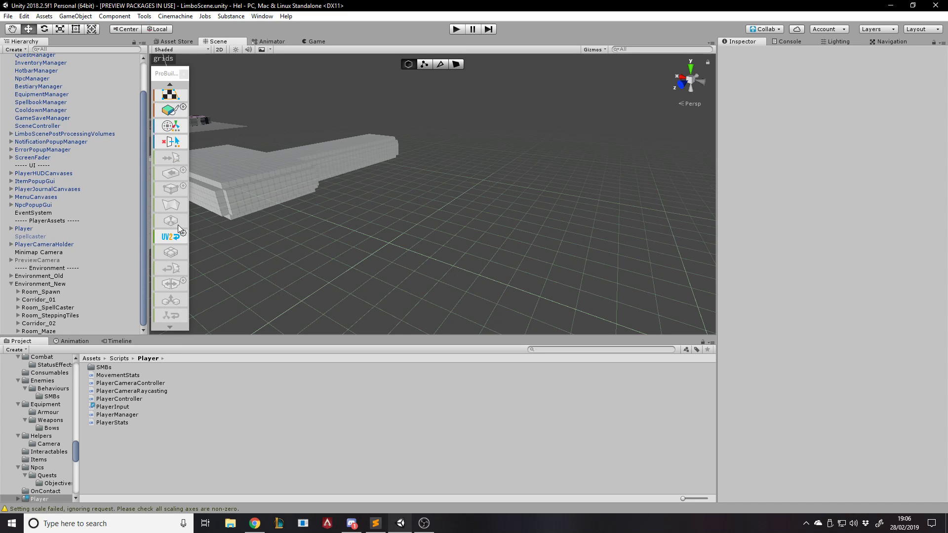
Move the side wall of Corridor_01 with the angled face outward along X to position 13
{"action": "right_click_drag", "start_coordinate": [321, 227], "coordinate": [243, 211]}
{"action": "key", "text": "w"}
{"action": "left_click", "coordinate": [445, 144]}
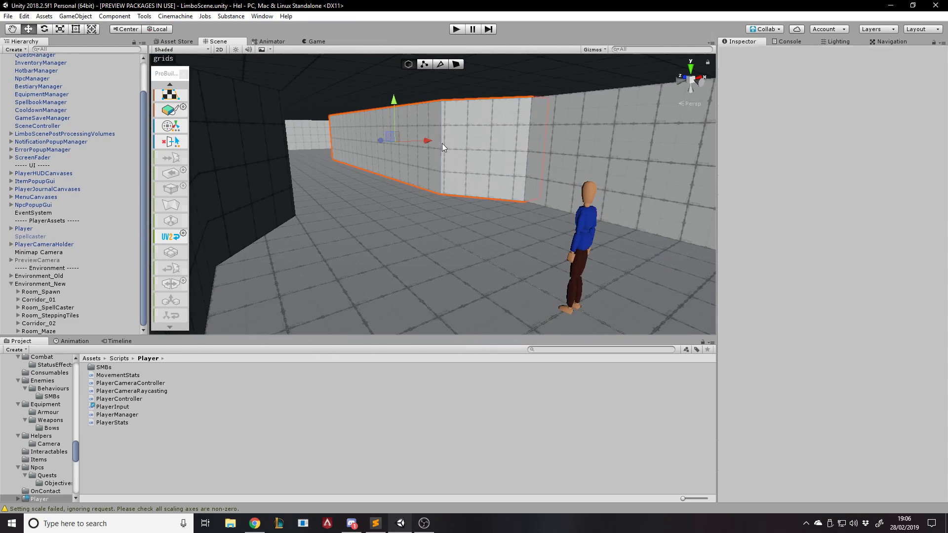
{"action": "key", "text": "w"}
{"action": "right_click_drag", "start_coordinate": [444, 144], "coordinate": [407, 164]}
{"action": "left_click_drag", "start_coordinate": [408, 165], "coordinate": [515, 167]}
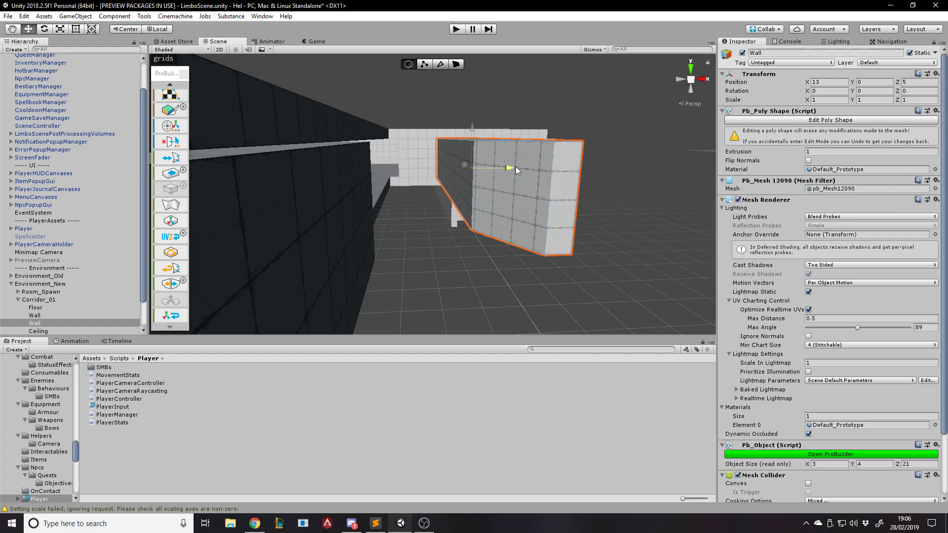
{"action": "mouse_move", "coordinate": [534, 196]}
{"action": "right_mouse_down"}
{"action": "mouse_move", "coordinate": [454, 186]}
{"action": "mouse_move", "coordinate": [546, 193]}
{"action": "mouse_move", "coordinate": [538, 198]}
{"action": "right_mouse_up"}
{"action": "key", "text": "w"}
{"action": "key", "text": "s"}
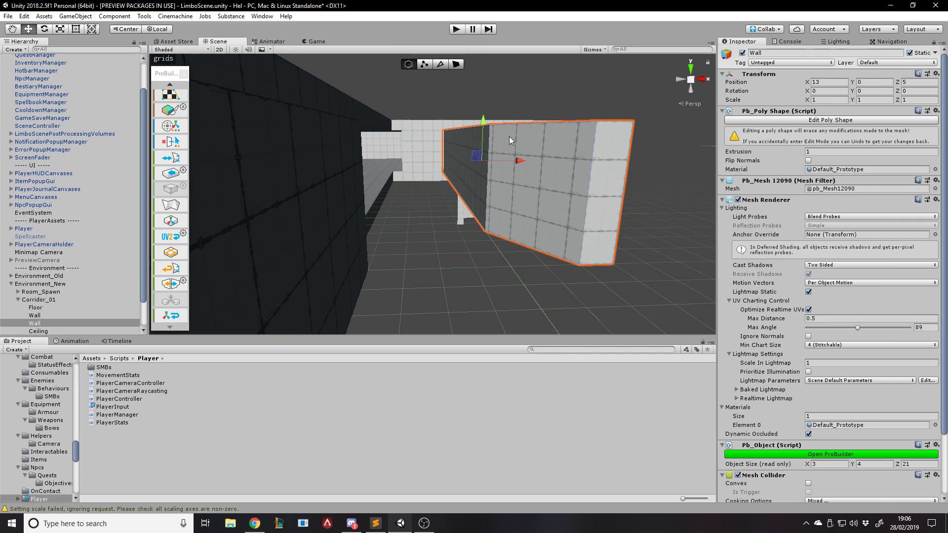
Rotate the displaced corridor wall about 180 degrees around the Z axis
{"action": "right_click_drag", "start_coordinate": [510, 141], "coordinate": [494, 165]}
{"action": "key", "text": "e"}
{"action": "left_click_drag", "start_coordinate": [481, 135], "coordinate": [343, 242]}
{"action": "left_click_drag", "start_coordinate": [311, 200], "coordinate": [225, 151]}
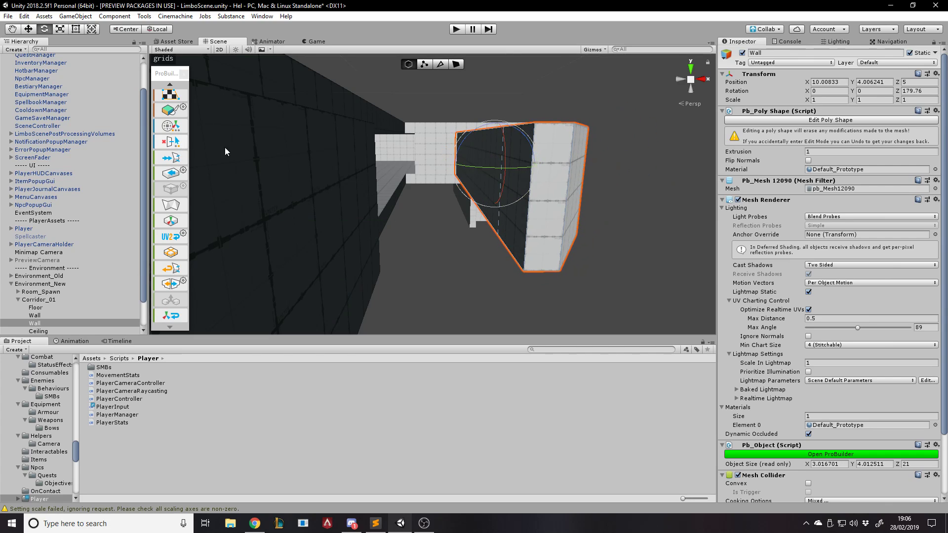
{"action": "key", "text": "w"}
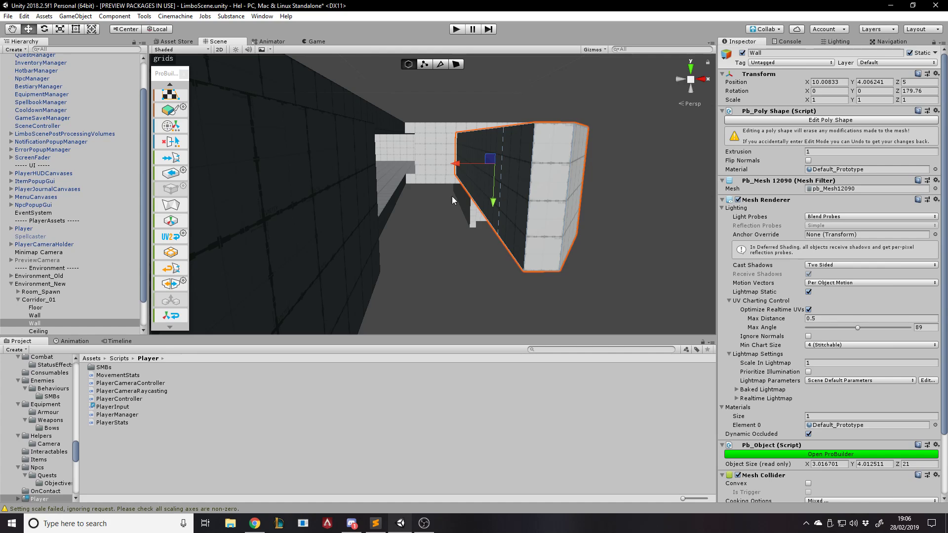
Undo the corridor wall's rotation and move, and clear the selection
{"action": "key", "text": "ctrl+z"}
{"action": "key", "text": "ctrl+z"}
{"action": "key", "text": "ctrl+z"}
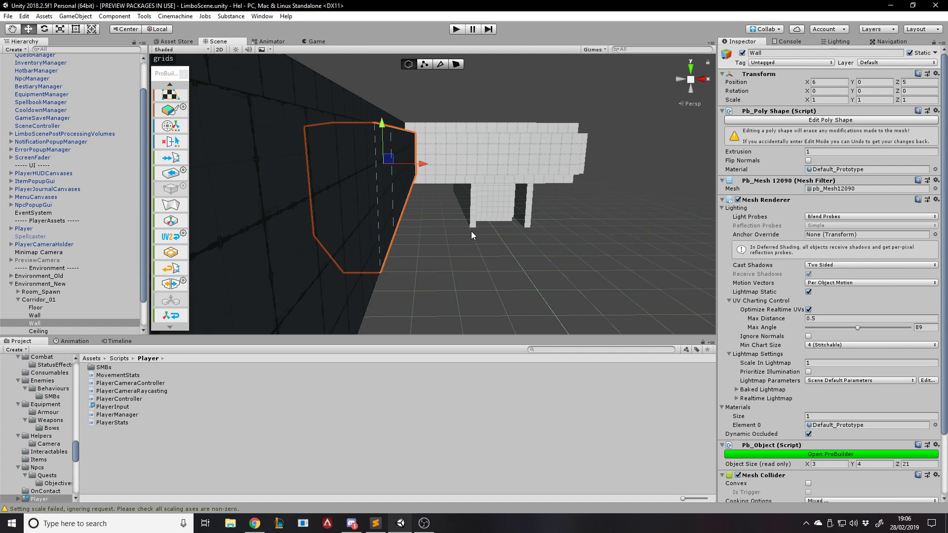
{"action": "key", "text": "a"}
{"action": "right_click_drag", "start_coordinate": [463, 259], "coordinate": [458, 259]}
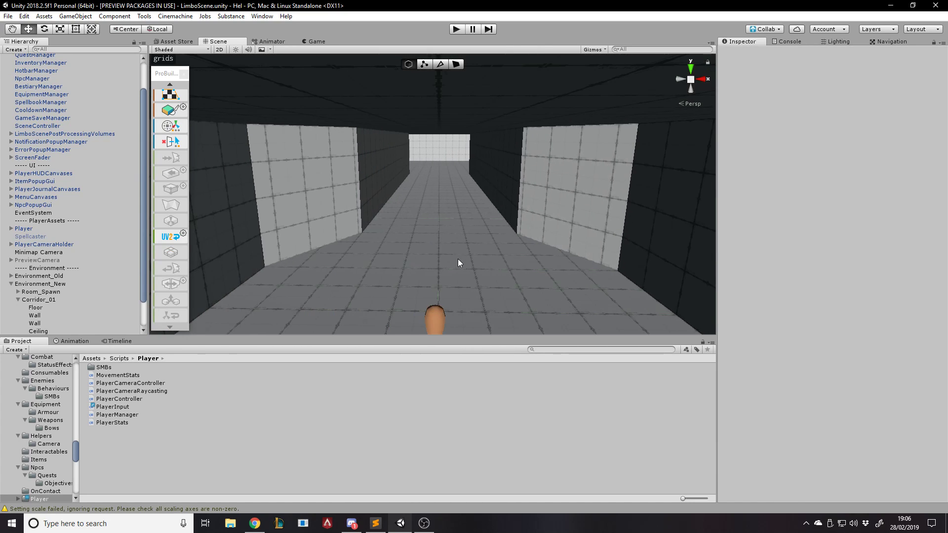
Place a mirrored copy of the corridor wall on the opposite side at X -7 and delete that copy
{"action": "left_click", "coordinate": [537, 186]}
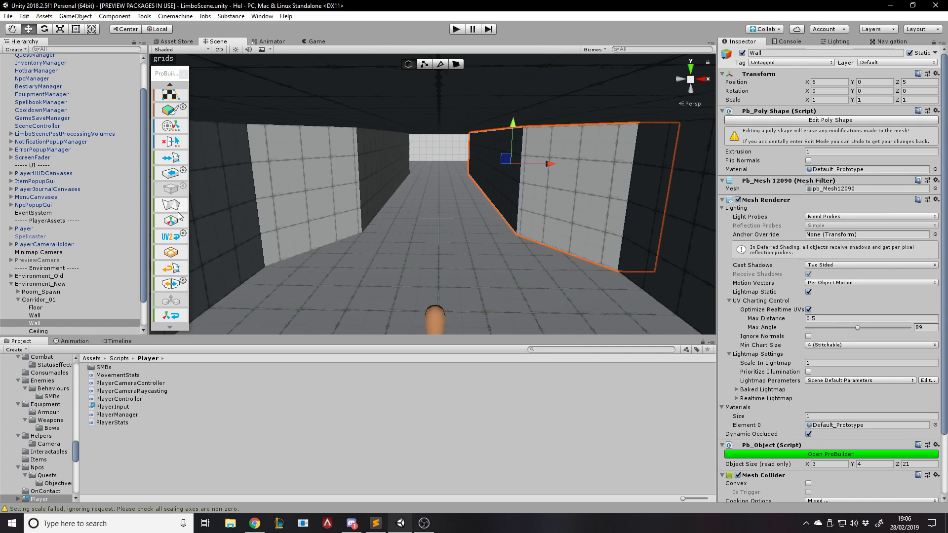
{"action": "scroll", "coordinate": [198, 176], "scroll_direction": "up", "scroll_amount": 2}
{"action": "scroll", "coordinate": [178, 182], "scroll_direction": "up", "scroll_amount": 2}
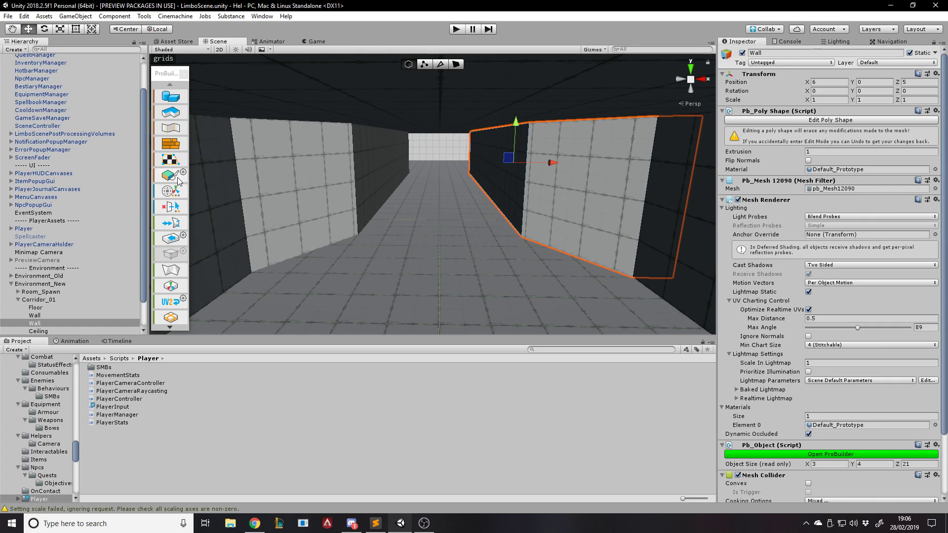
{"action": "scroll", "coordinate": [177, 197], "scroll_direction": "down", "scroll_amount": 3}
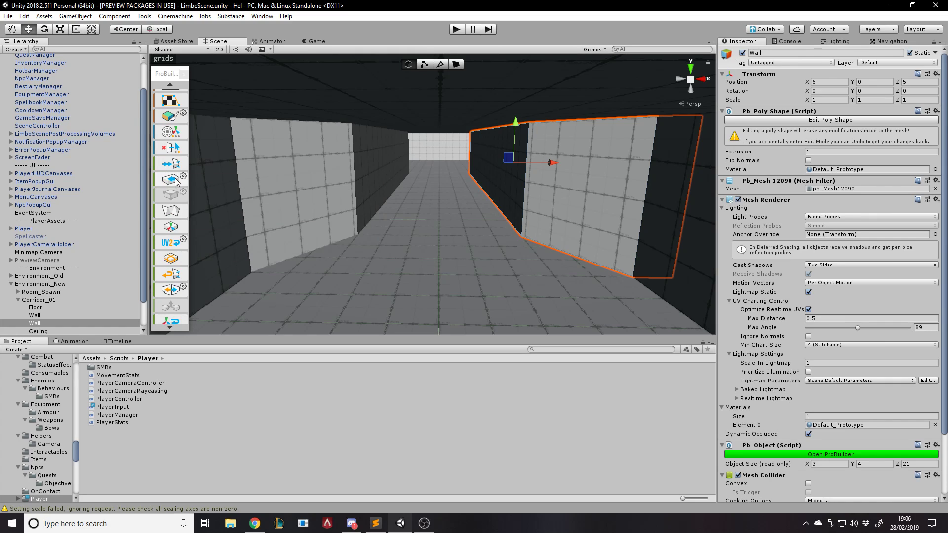
{"action": "left_click", "coordinate": [172, 285]}
{"action": "left_click_drag", "start_coordinate": [599, 163], "coordinate": [392, 177]}
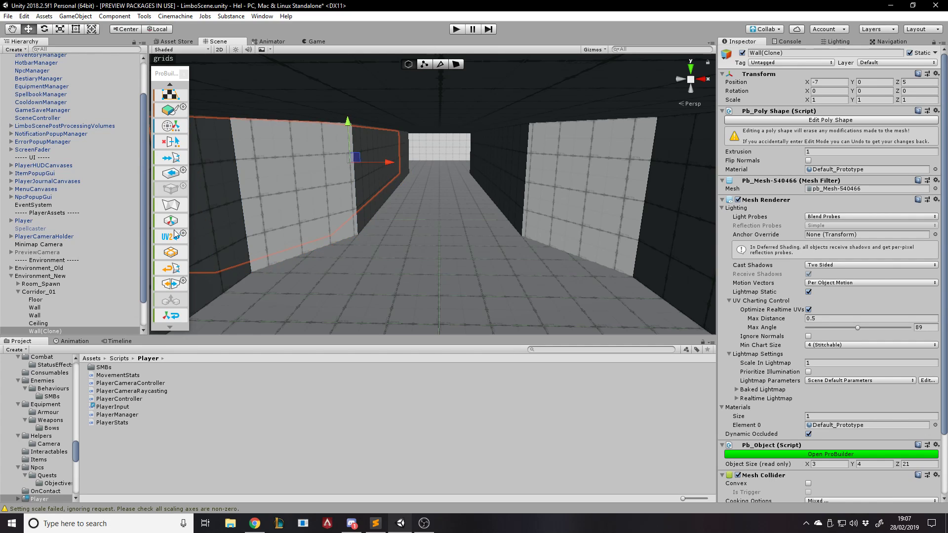
{"action": "key", "text": "Delete"}
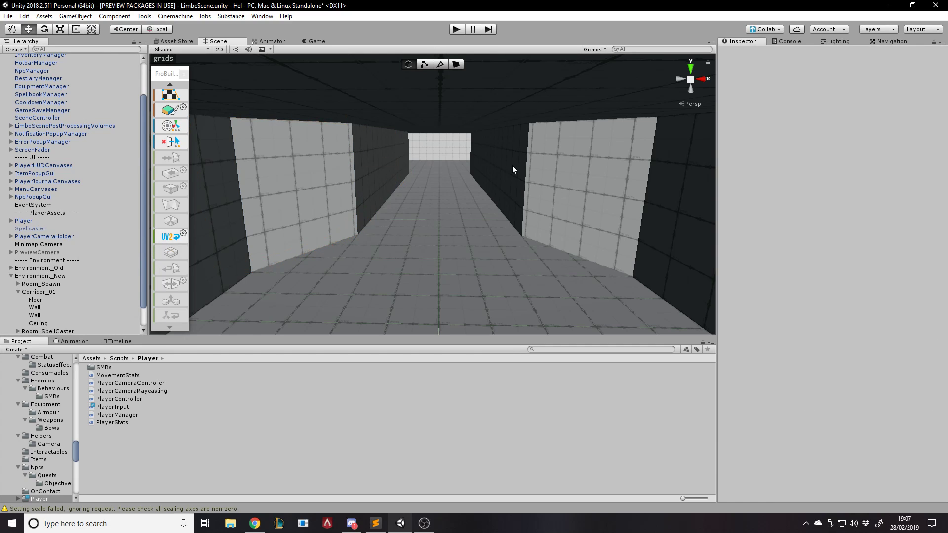
Examine the layout of the maze room's walls from above and from several angles
{"action": "right_click_drag", "start_coordinate": [528, 197], "coordinate": [628, 231]}
{"action": "key", "text": "w"}
{"action": "mouse_move", "coordinate": [629, 230]}
{"action": "left_mouse_down", "text": "alt"}
{"action": "mouse_move", "coordinate": [776, 309]}
{"action": "mouse_move", "coordinate": [783, 323]}
{"action": "mouse_move", "coordinate": [740, 288]}
{"action": "mouse_move", "coordinate": [765, 294]}
{"action": "mouse_move", "coordinate": [637, 235]}
{"action": "left_mouse_up", "text": "alt"}
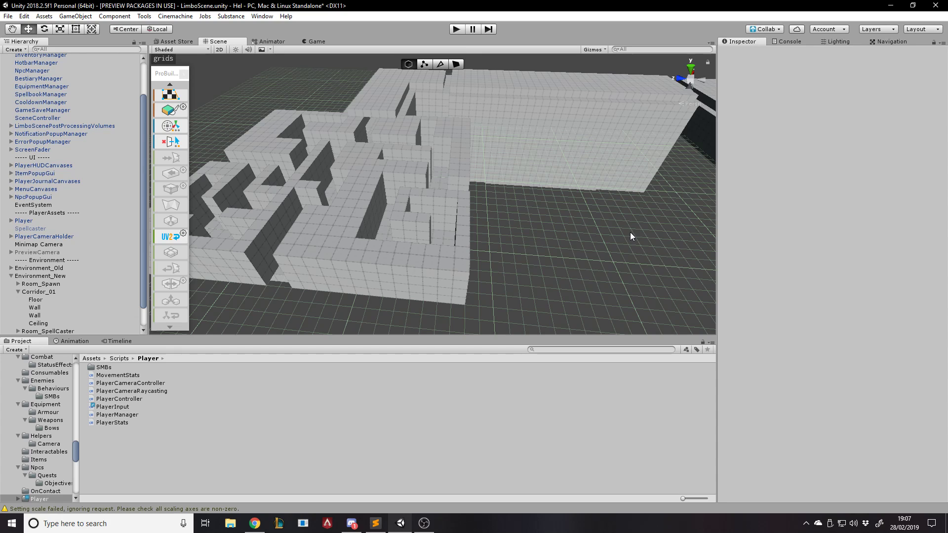
{"action": "left_click_drag", "start_coordinate": [630, 236], "coordinate": [575, 223], "text": "alt"}
{"action": "left_click_drag", "start_coordinate": [607, 221], "coordinate": [749, 236], "text": "alt"}
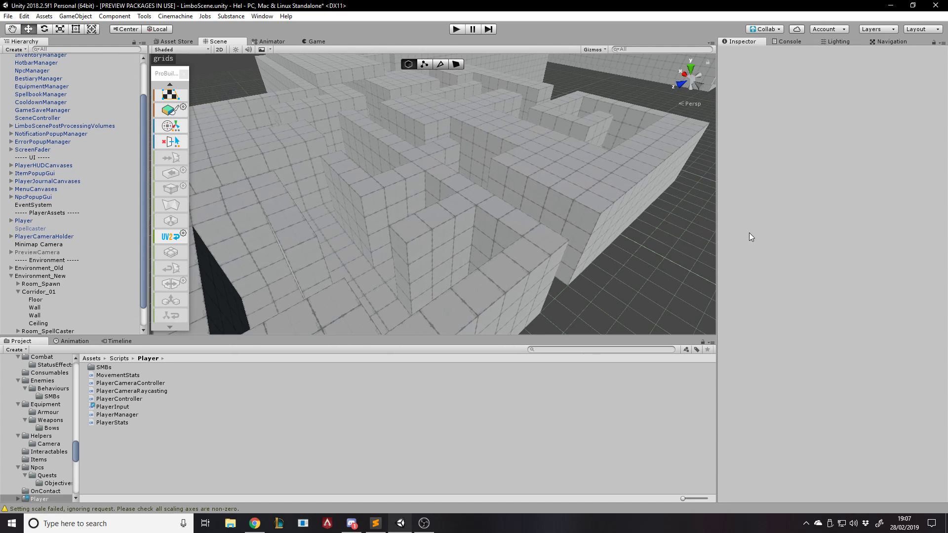